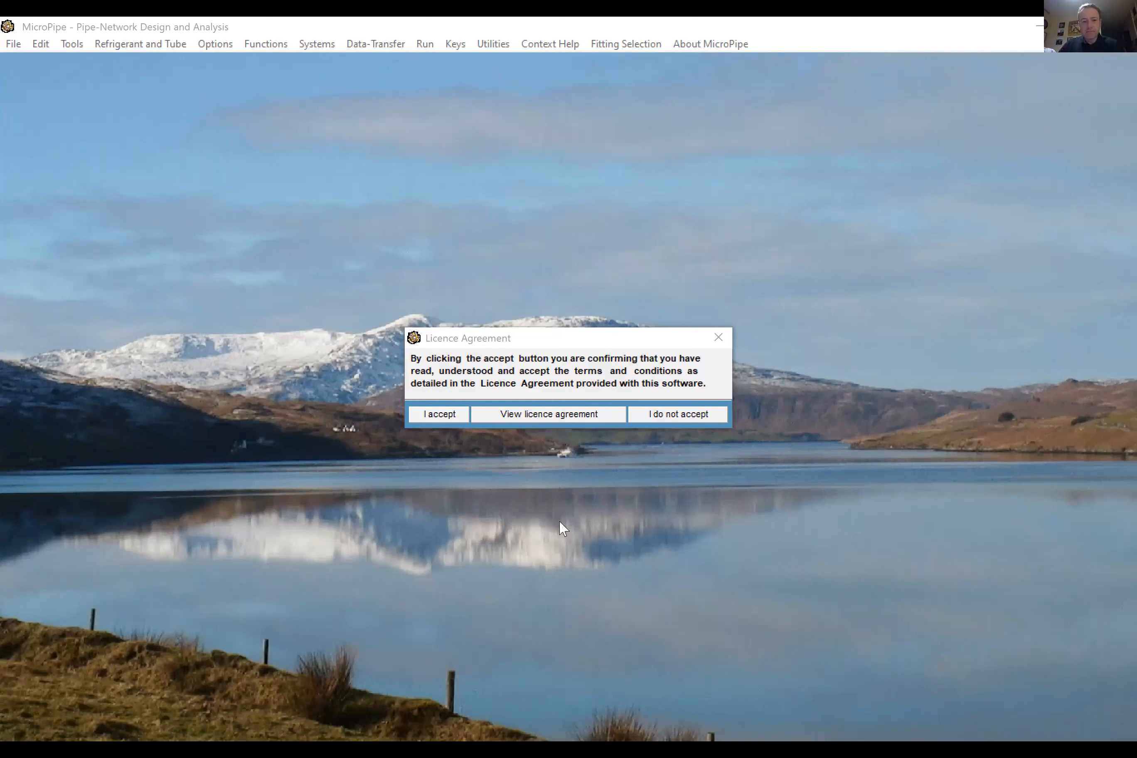
Step: Accept the licence agreement and go to the system design entries
click(449, 416)
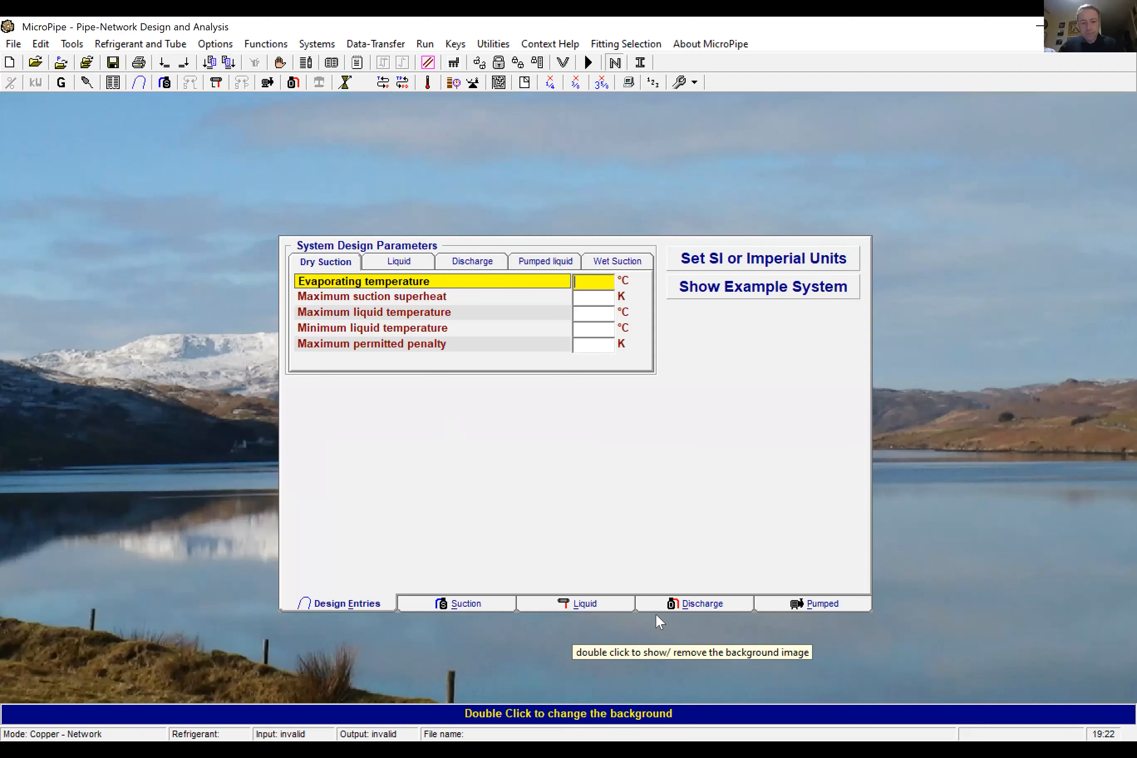
click(494, 601)
click(378, 607)
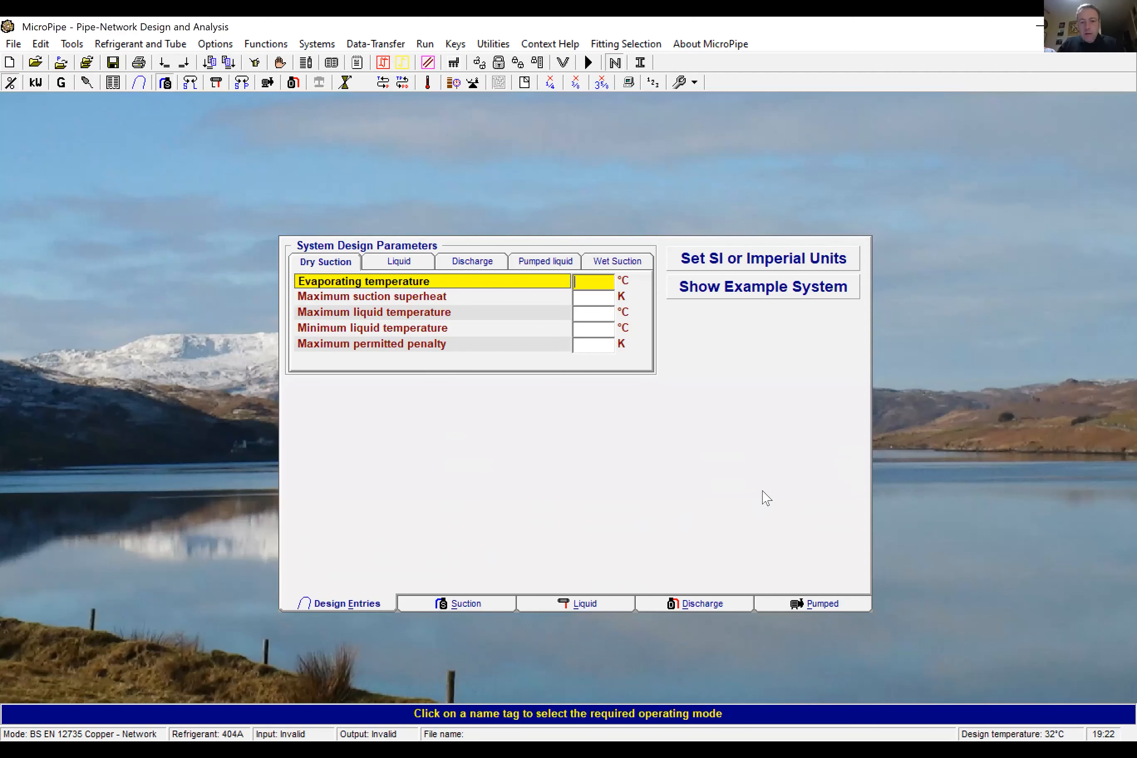
Step: Set all pipe systems to imperial units with conversion of all systems, and apply the settings
click(764, 266)
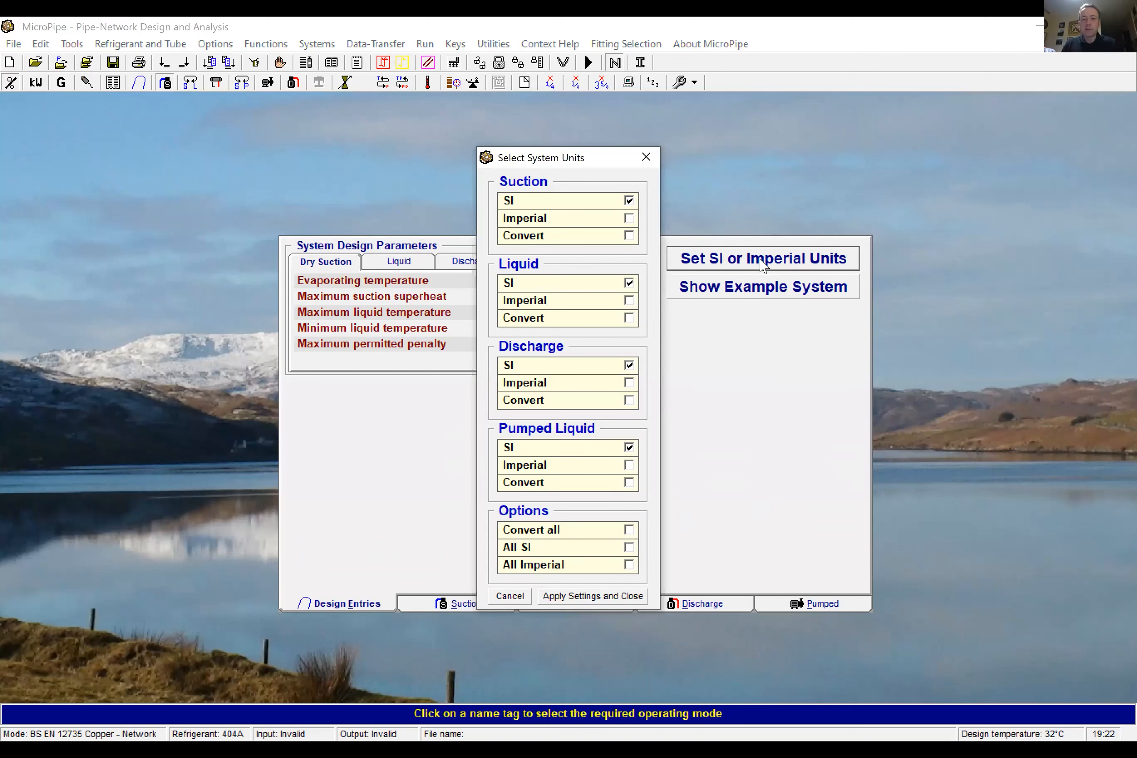
click(630, 532)
click(630, 566)
click(612, 602)
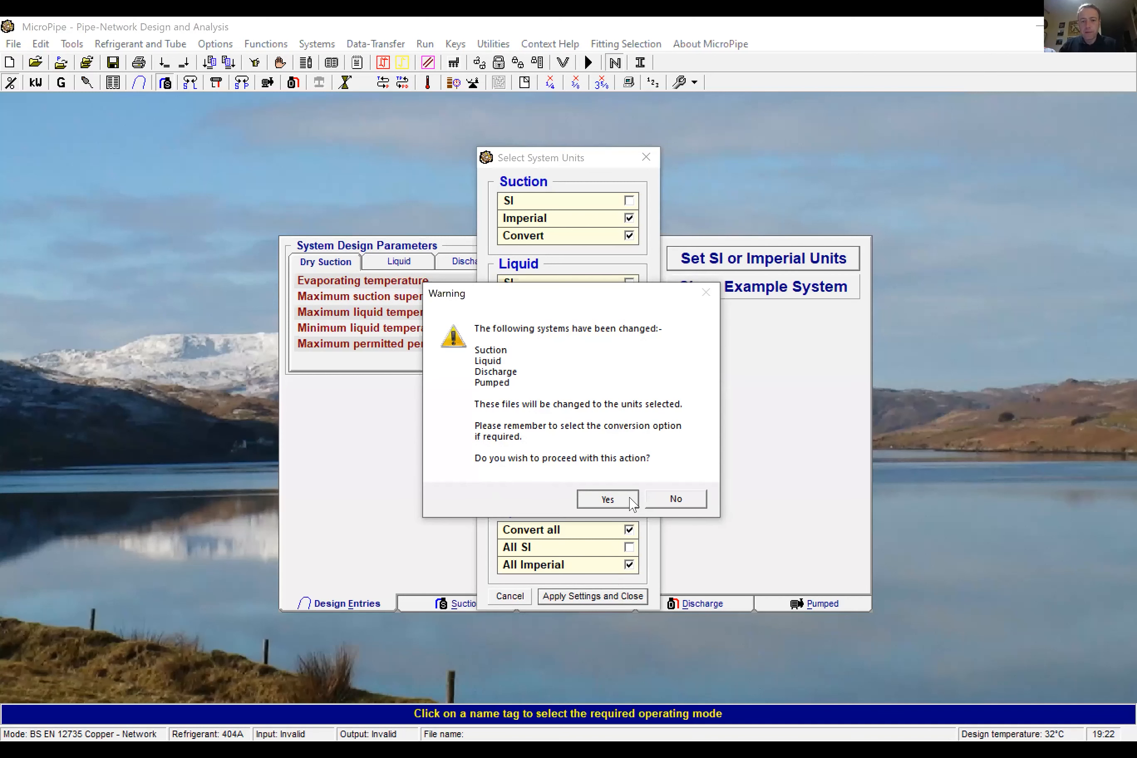
click(630, 503)
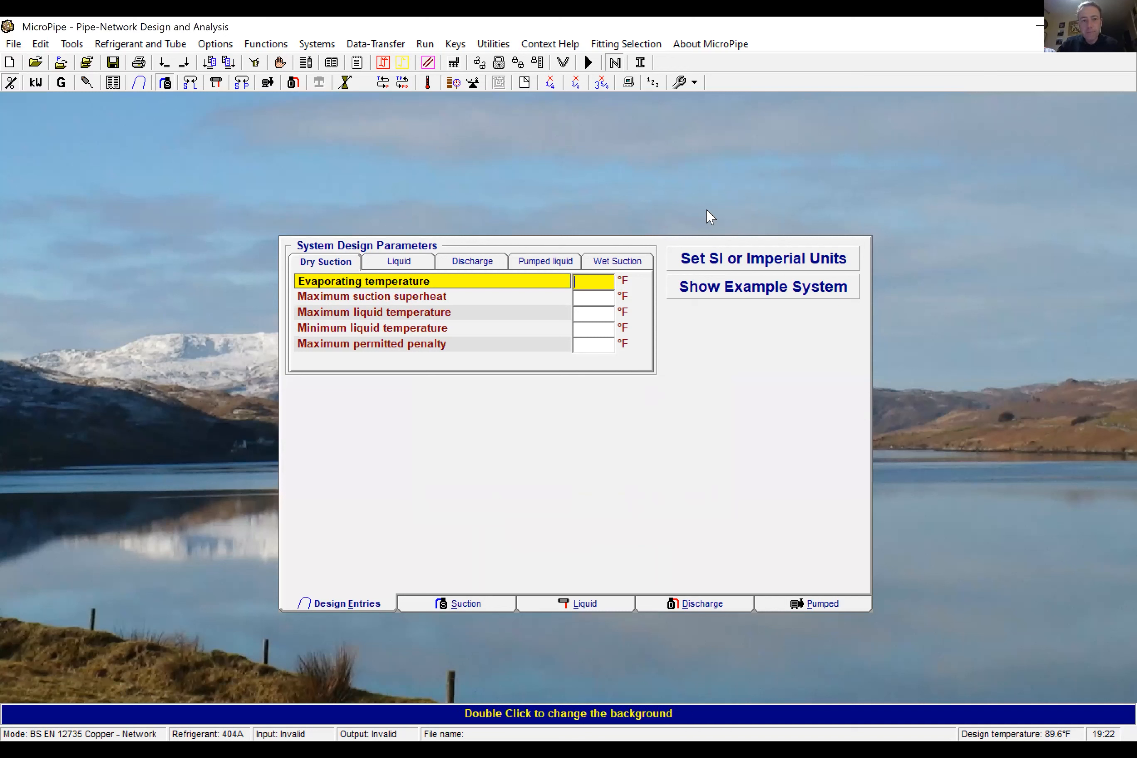
Step: Select K65 Copper as the tube and R744 (Carbon Dioxide) as the refrigerant, and apply the settings
click(162, 45)
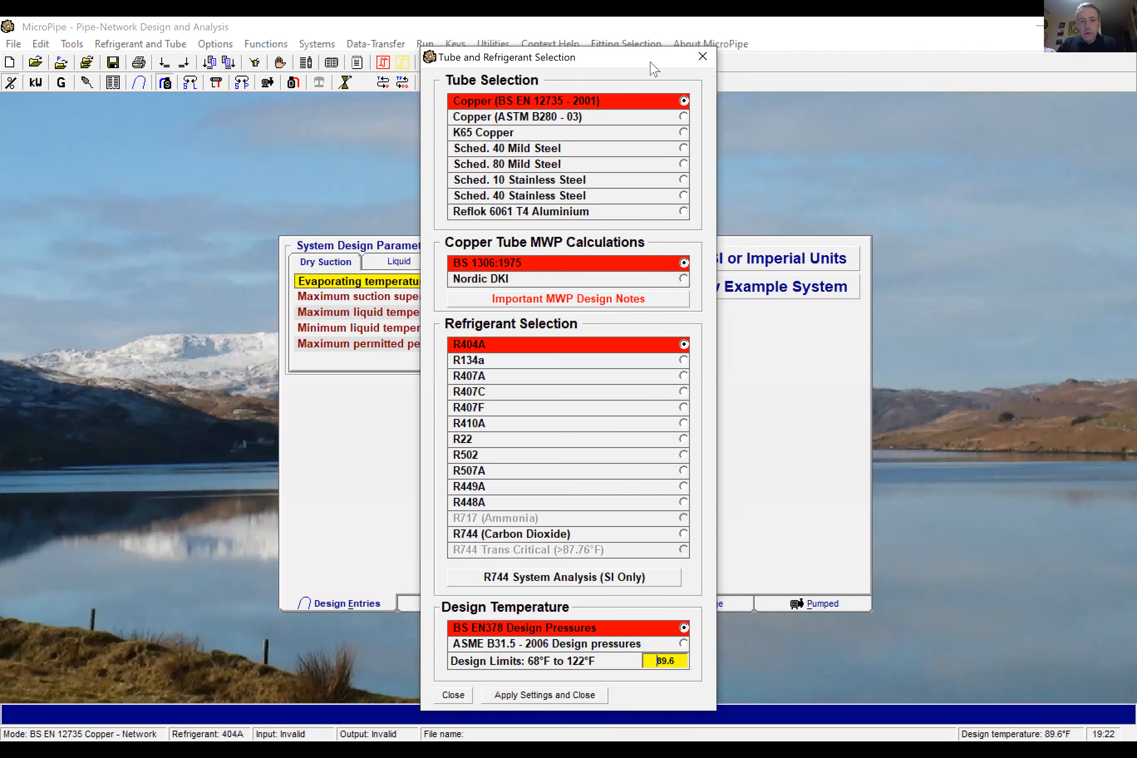
drag(651, 62, 624, 169)
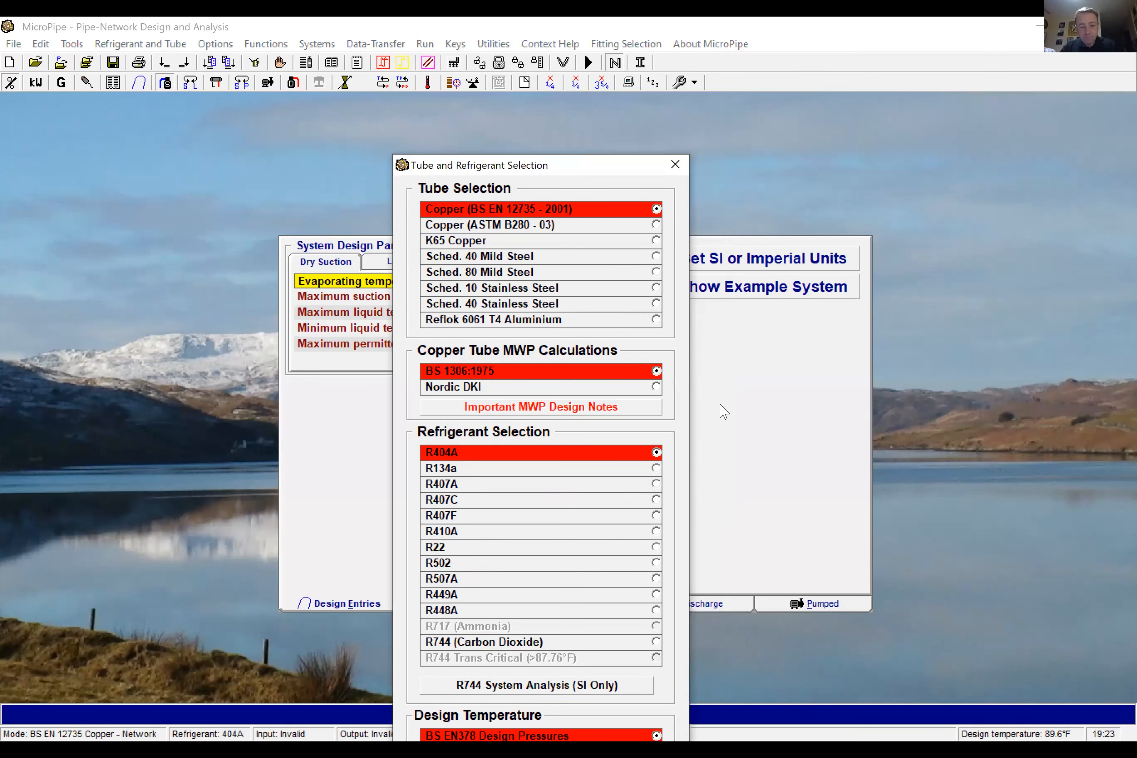
click(656, 644)
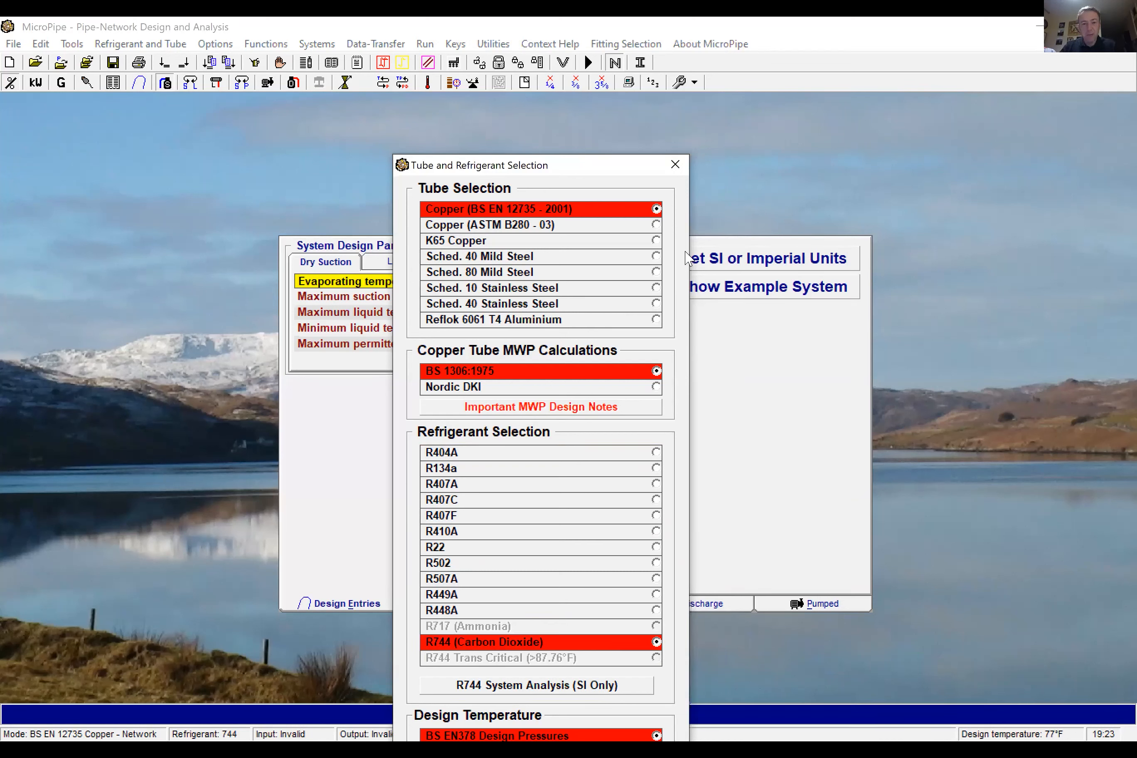
click(657, 241)
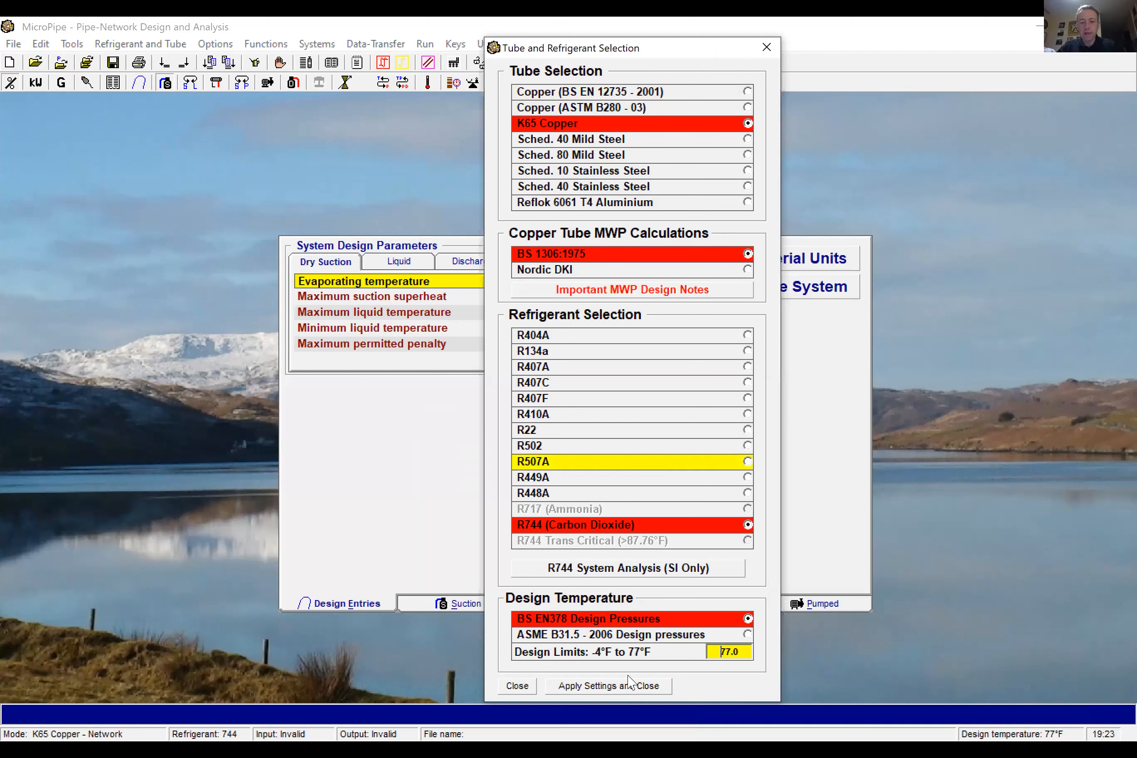
click(630, 690)
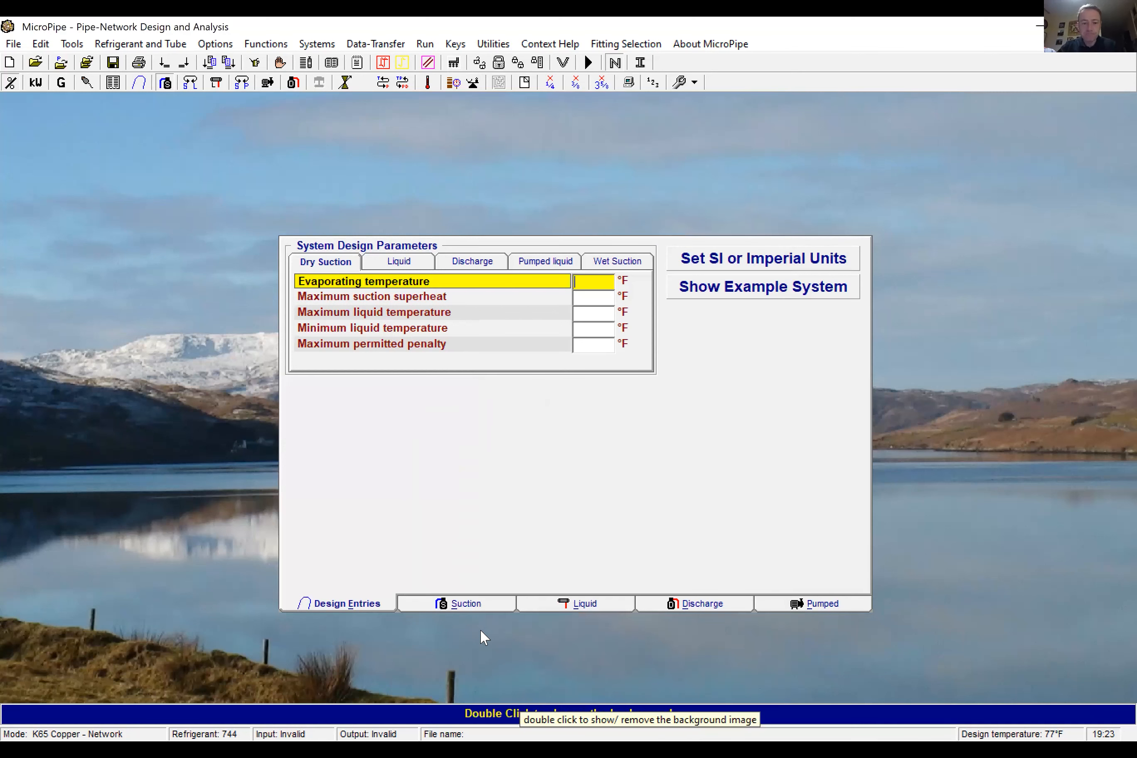
Step: Set the dry suction parameters: evaporating 23 °F, maximum superheat 70 °F, maximum liquid 41 °F, minimum liquid 28 °F, maximum penalty 1.0 °F
click(483, 606)
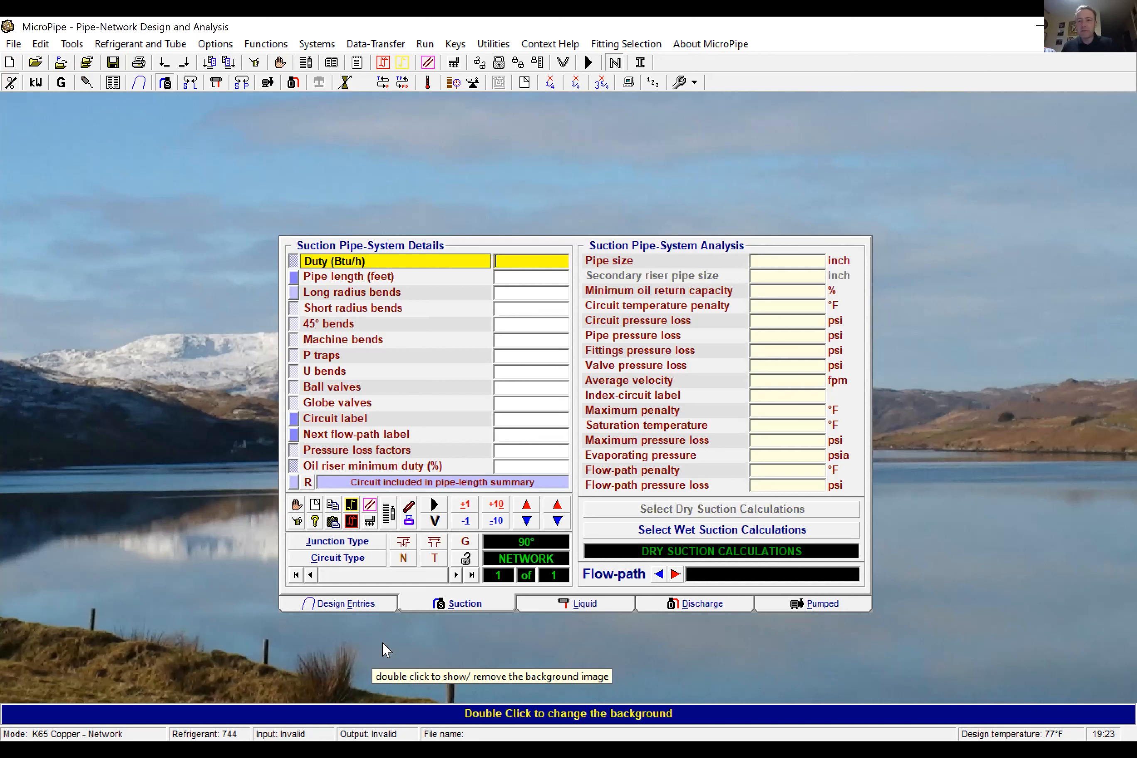
click(353, 606)
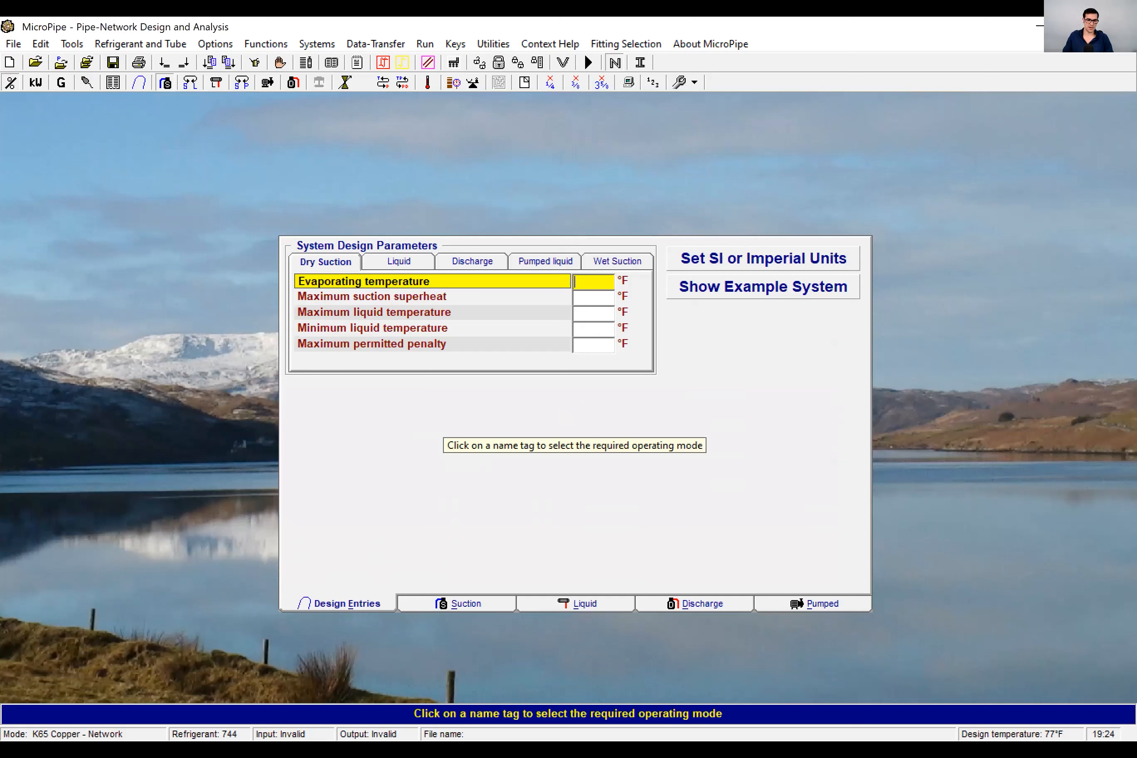
text(23)
key(Return)
text(70)
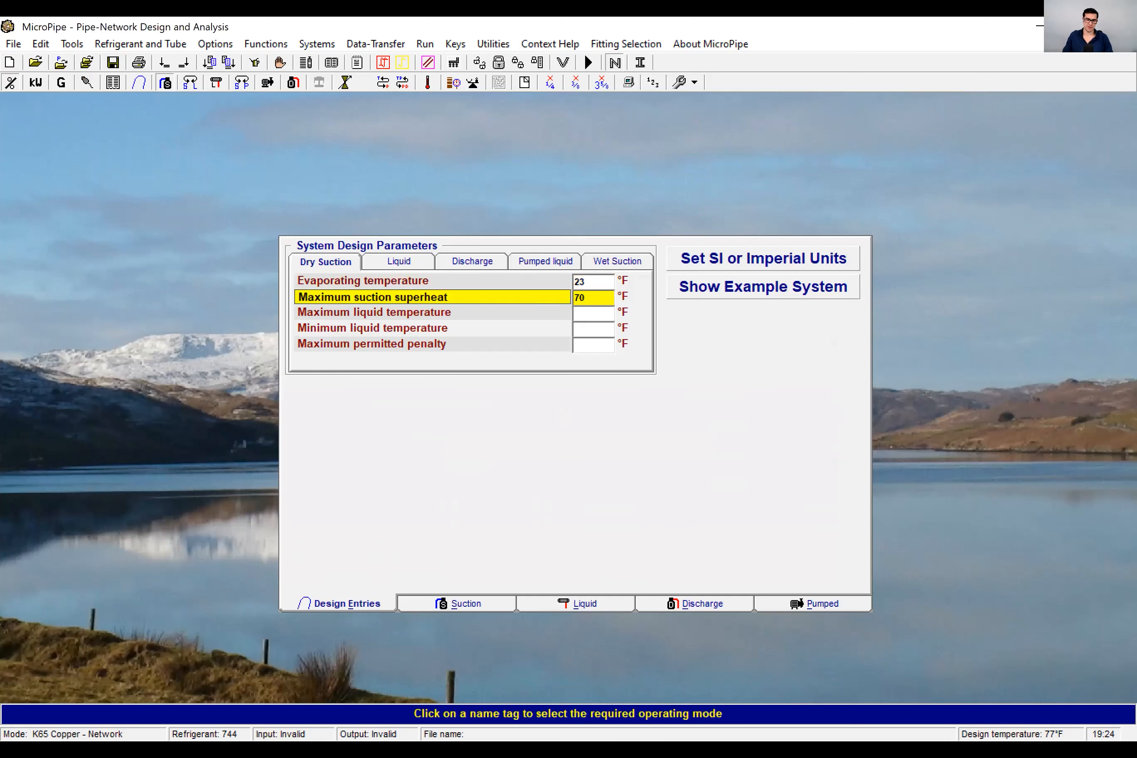
key(Return)
text(41)
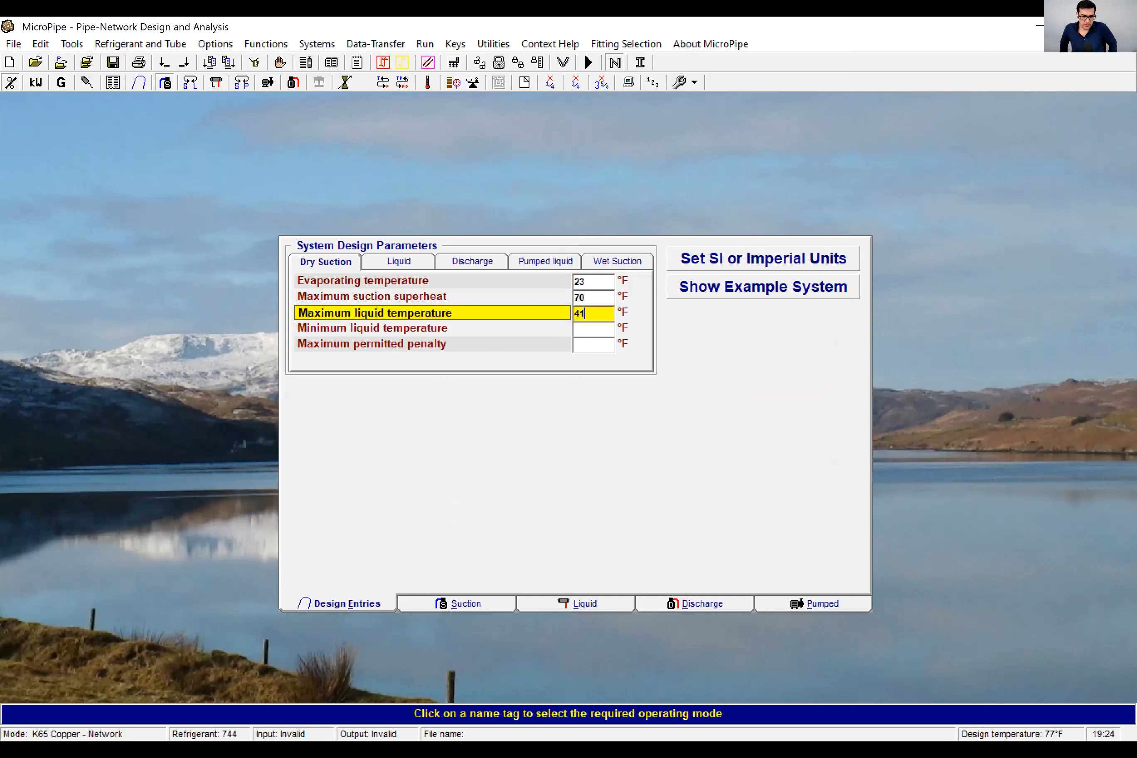
key(Return)
text(28)
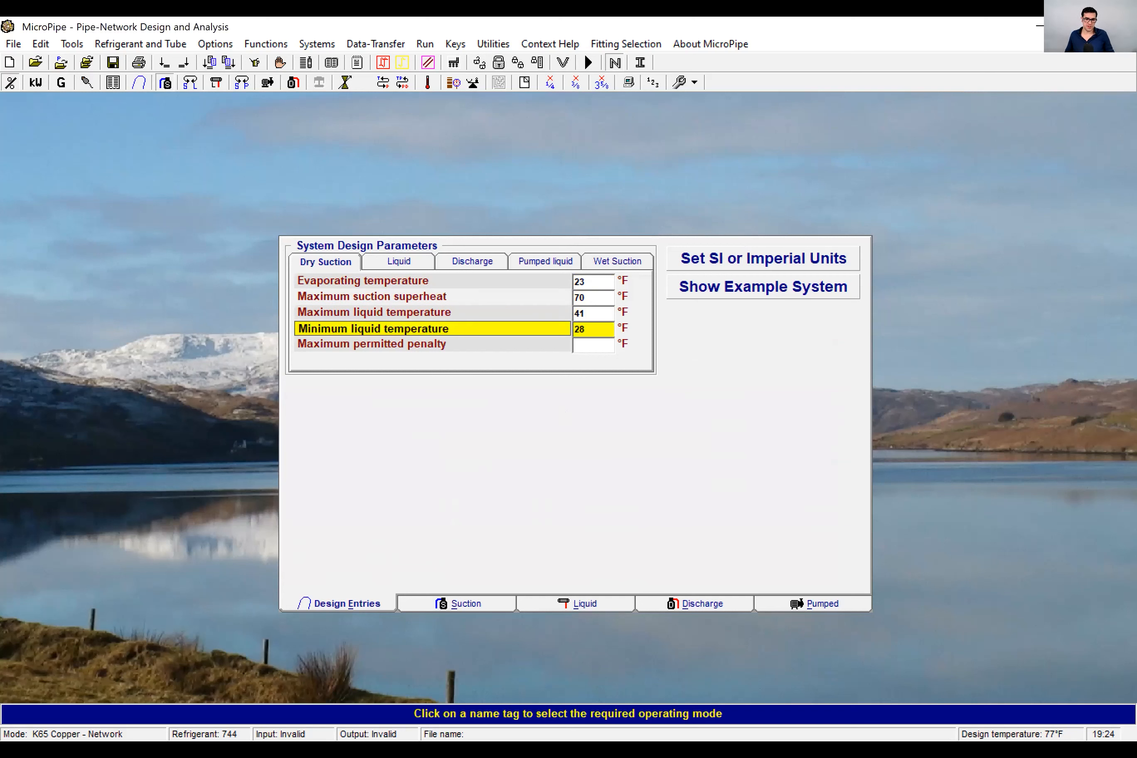
key(Return)
text(1.0)
Step: Add 30 circuits to the suction pipe system in blocks of ten
click(497, 607)
click(496, 506)
click(496, 506)
click(496, 506)
click(473, 507)
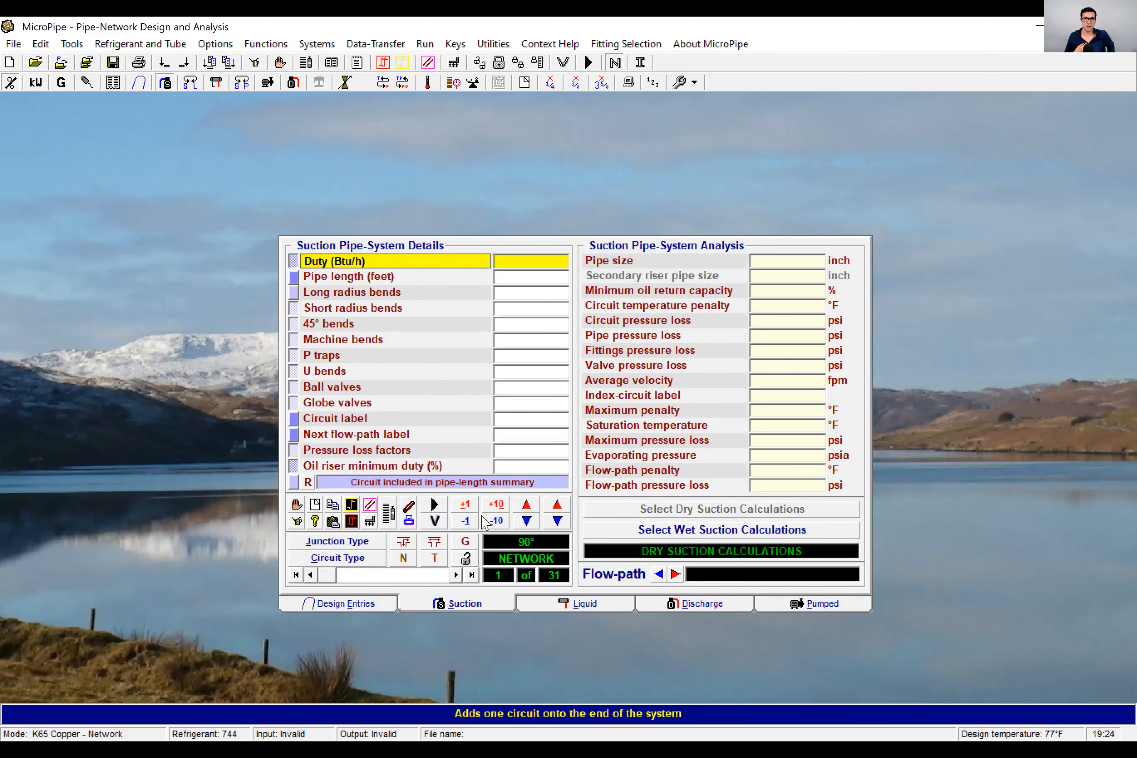
Step: Delete 11 suction circuits and add five single ones so the system has 25 circuits
click(467, 526)
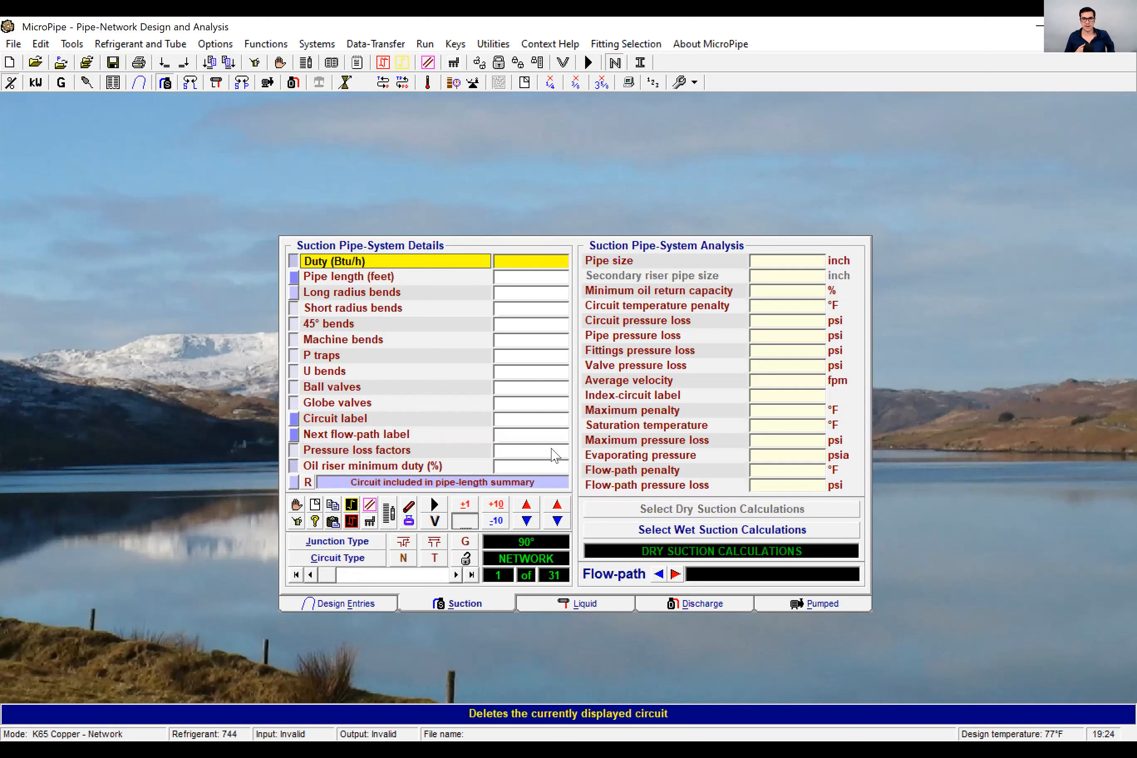
key(Return)
click(500, 521)
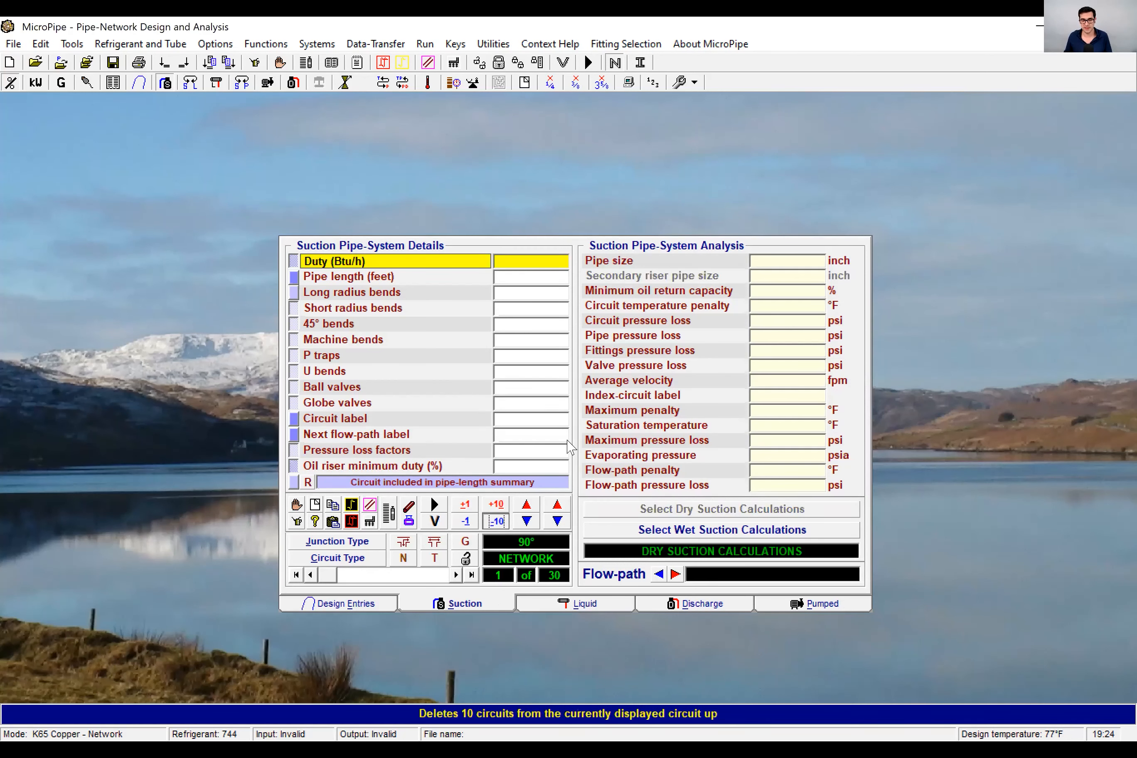
key(Return)
click(469, 505)
click(468, 505)
click(469, 506)
click(469, 505)
click(469, 506)
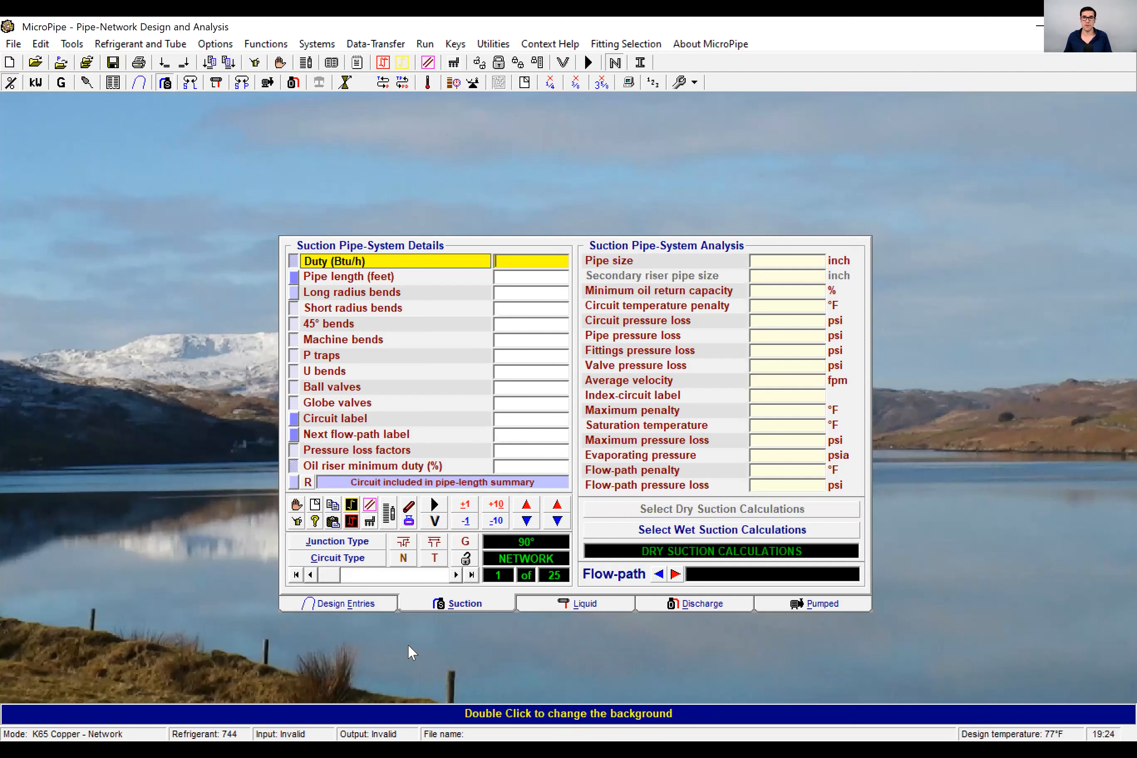
Step: For suction circuit 1, enter a duty of 17000 Btu/h, a pipe length of 12 feet and 6 long radius bends
text(17)
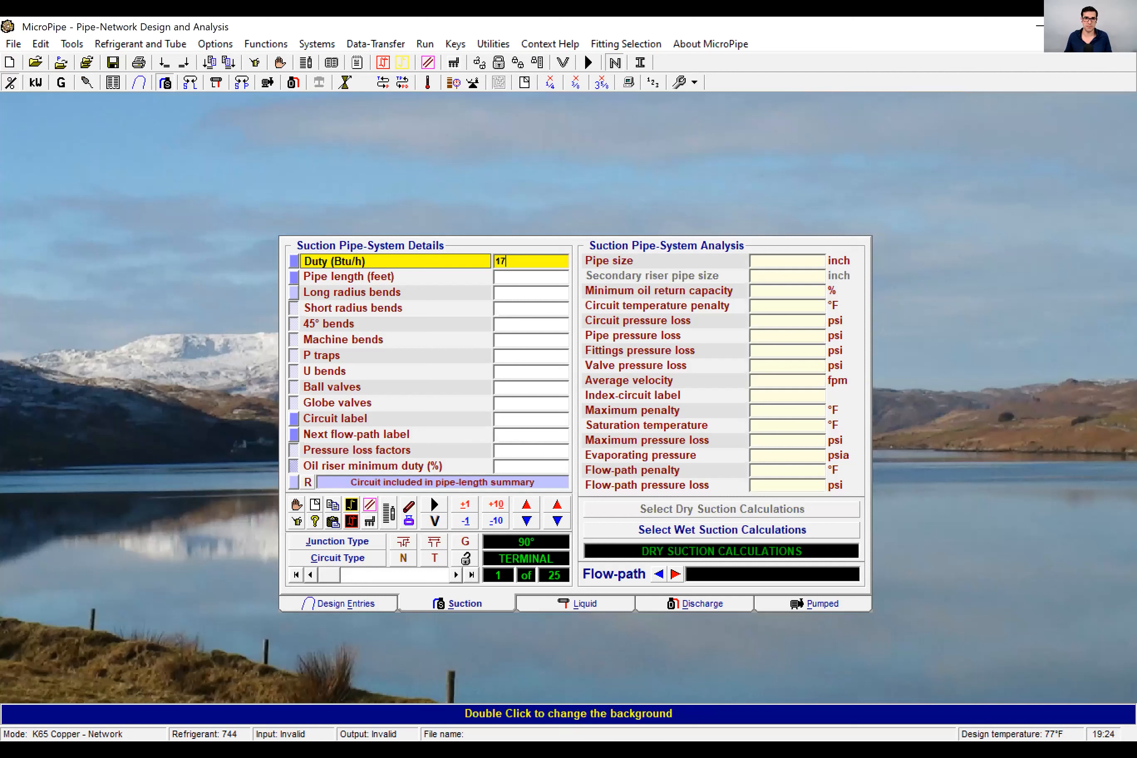
text(000)
key(Return)
text(12)
key(Return)
text(6)
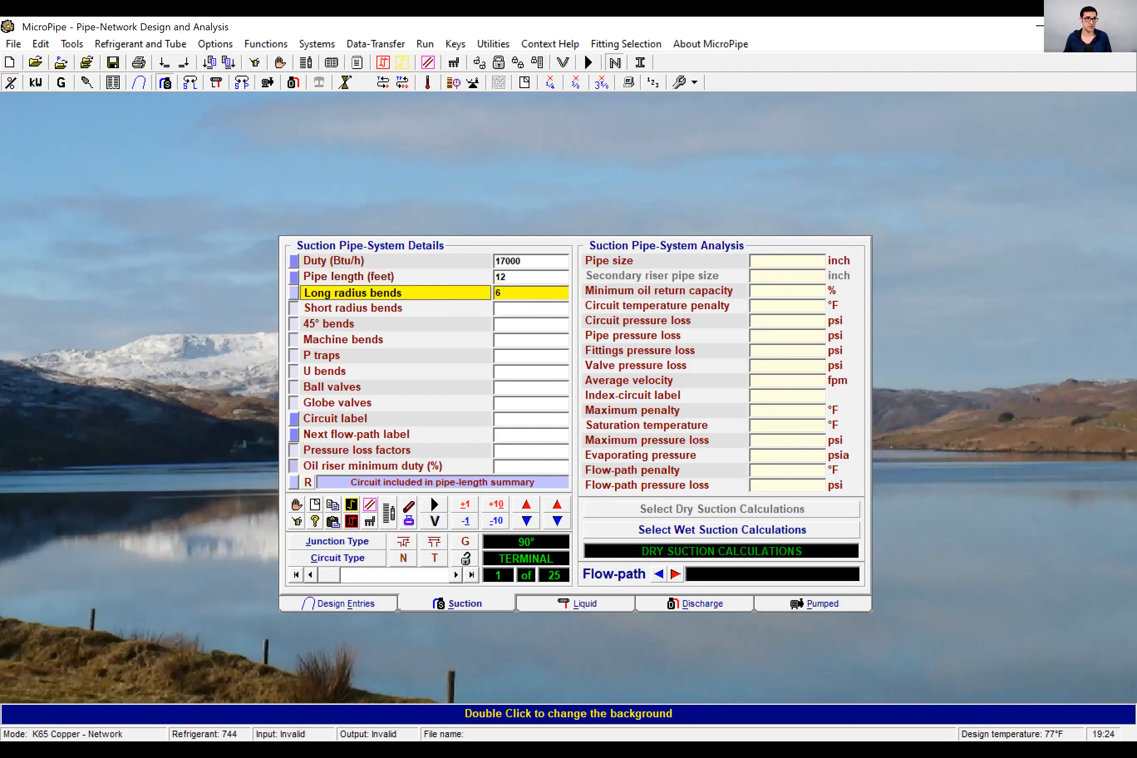
key(Return)
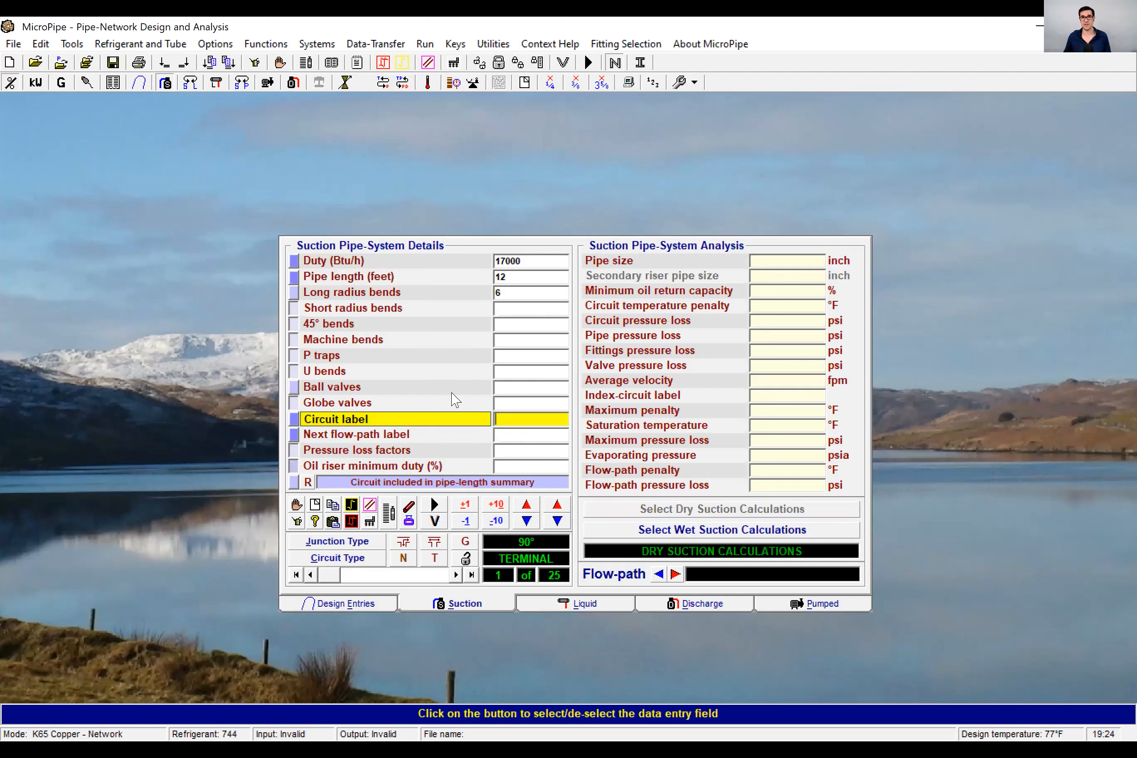
Step: Give suction circuit 1 one ball valve, circuit label 1 and next flow-path label 3
click(502, 387)
text(1)
key(Return)
text(1)
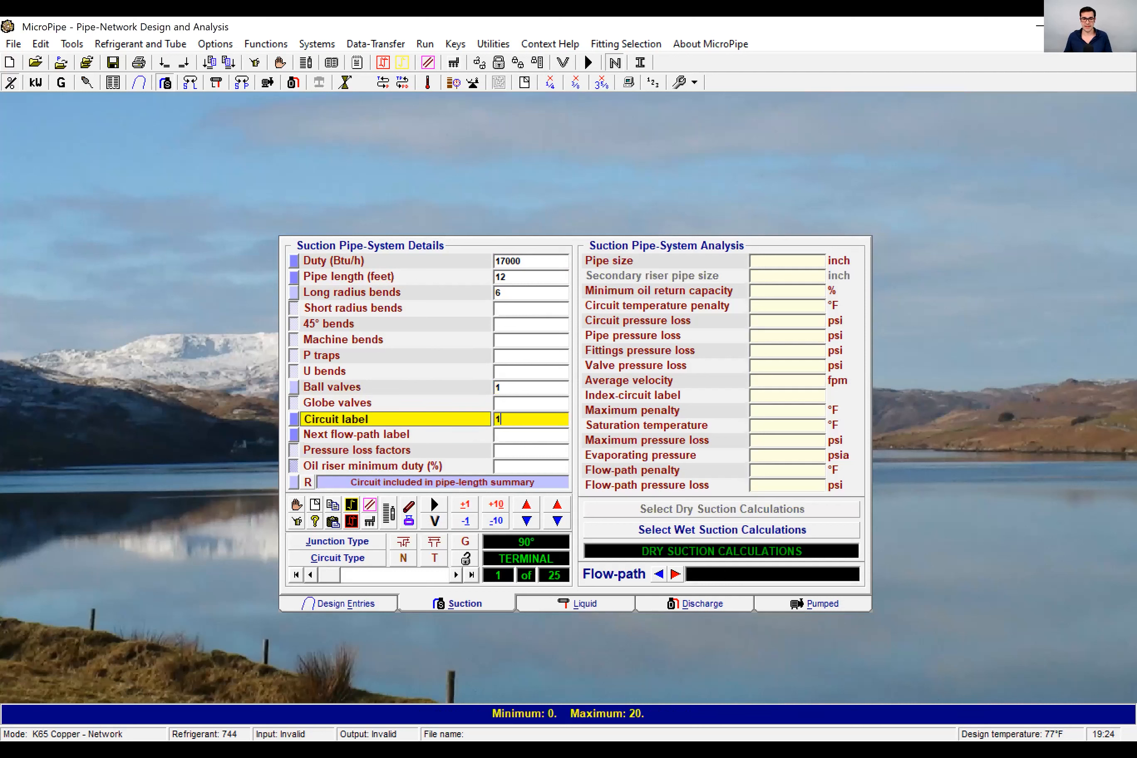
key(Return)
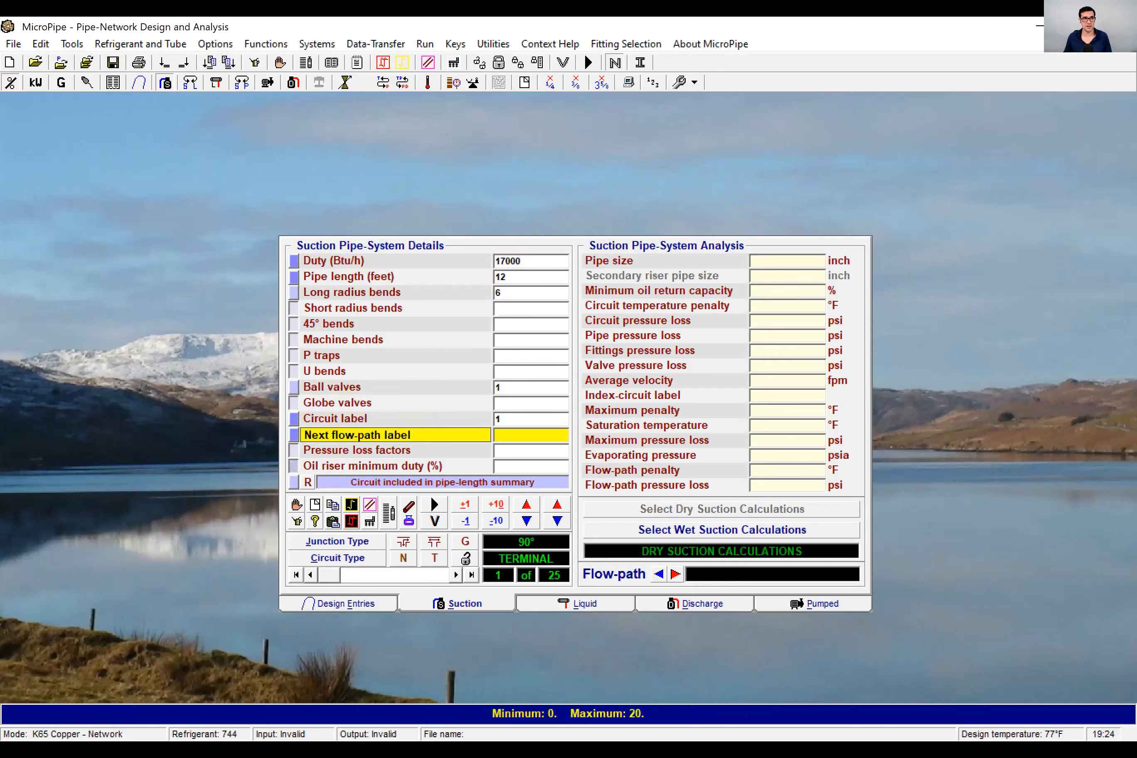
text(3)
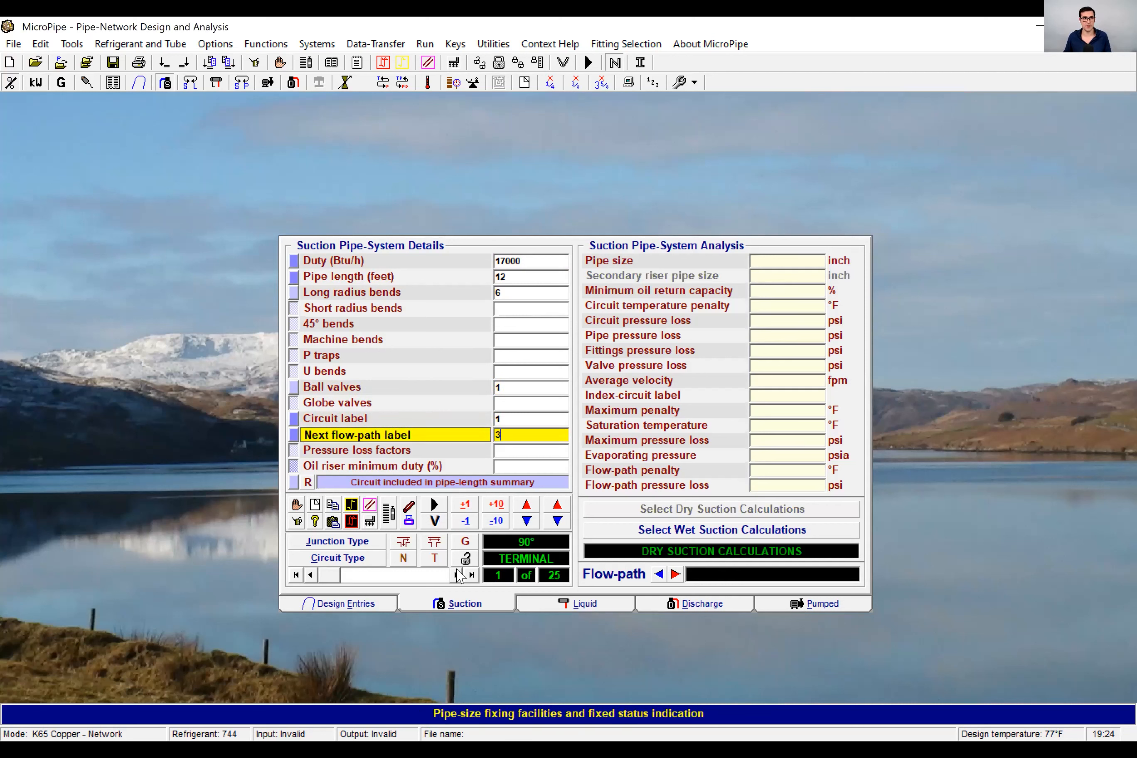
Step: Fill in suction circuit 2: duty 17000 Btu/h, length 1 foot, 6 long radius bends, 1 ball valve, label 2, next flow-path label 3
click(456, 575)
text(17000)
key(Return)
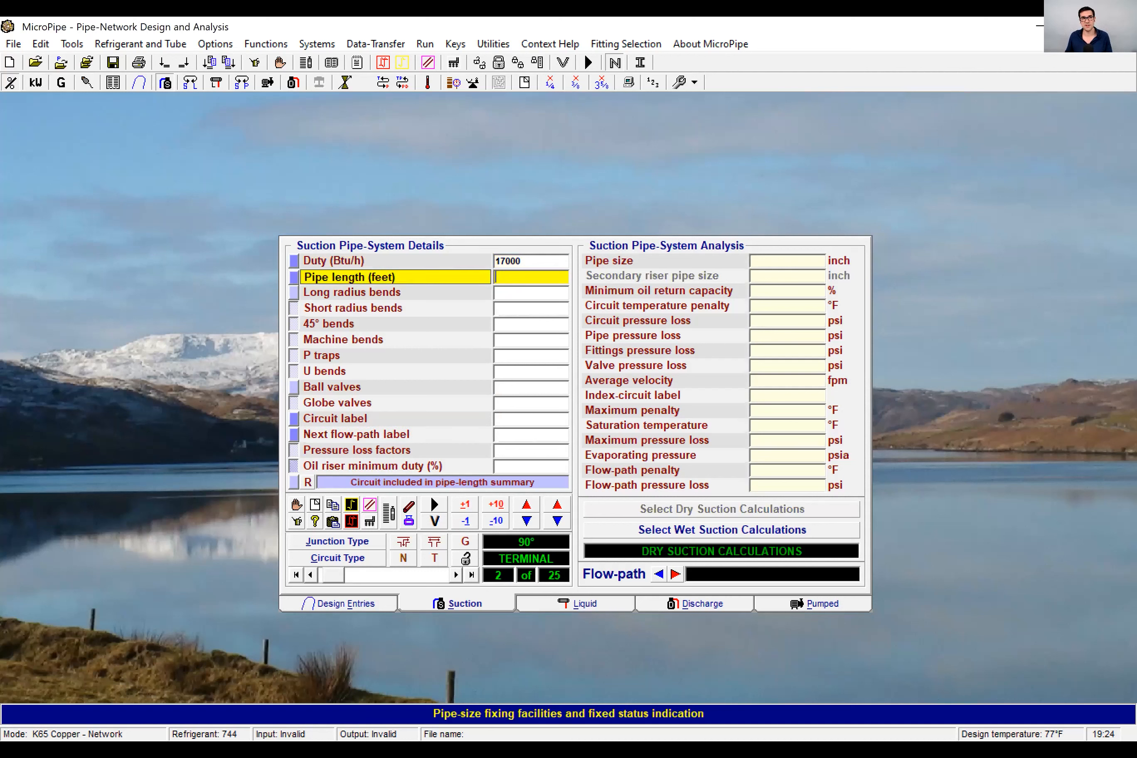
key(Return)
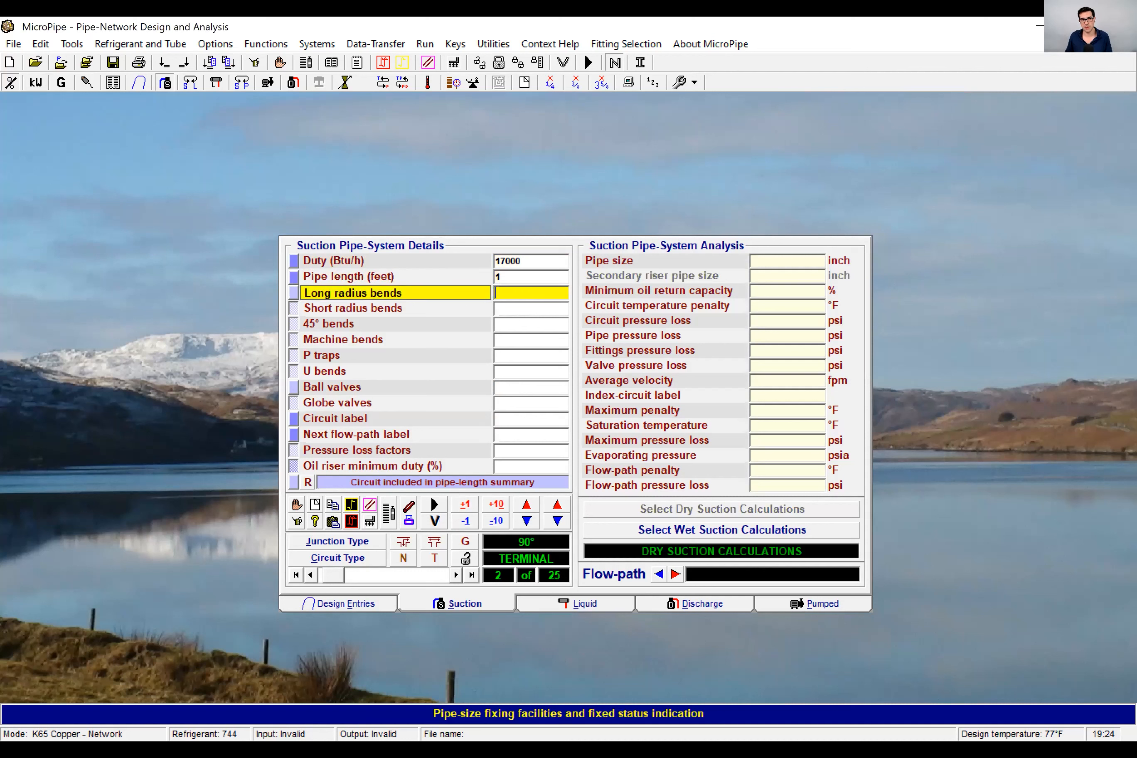
text(6)
key(Return)
text(1)
key(Return)
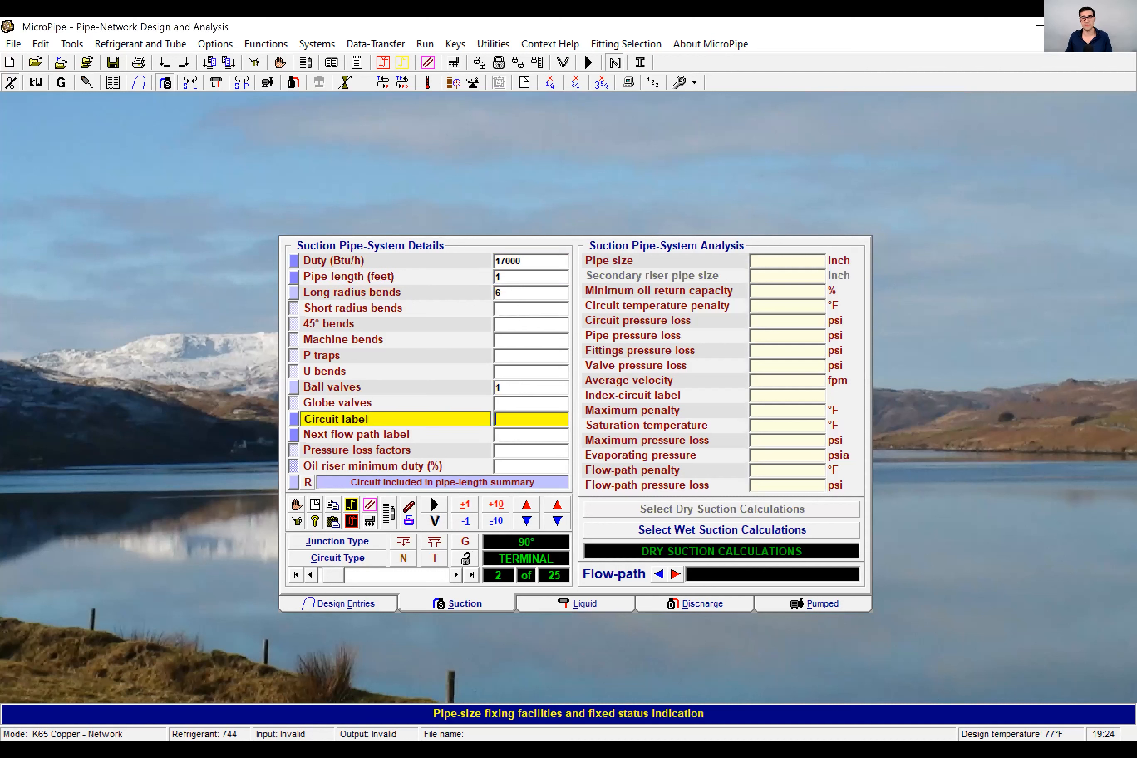
key(Return)
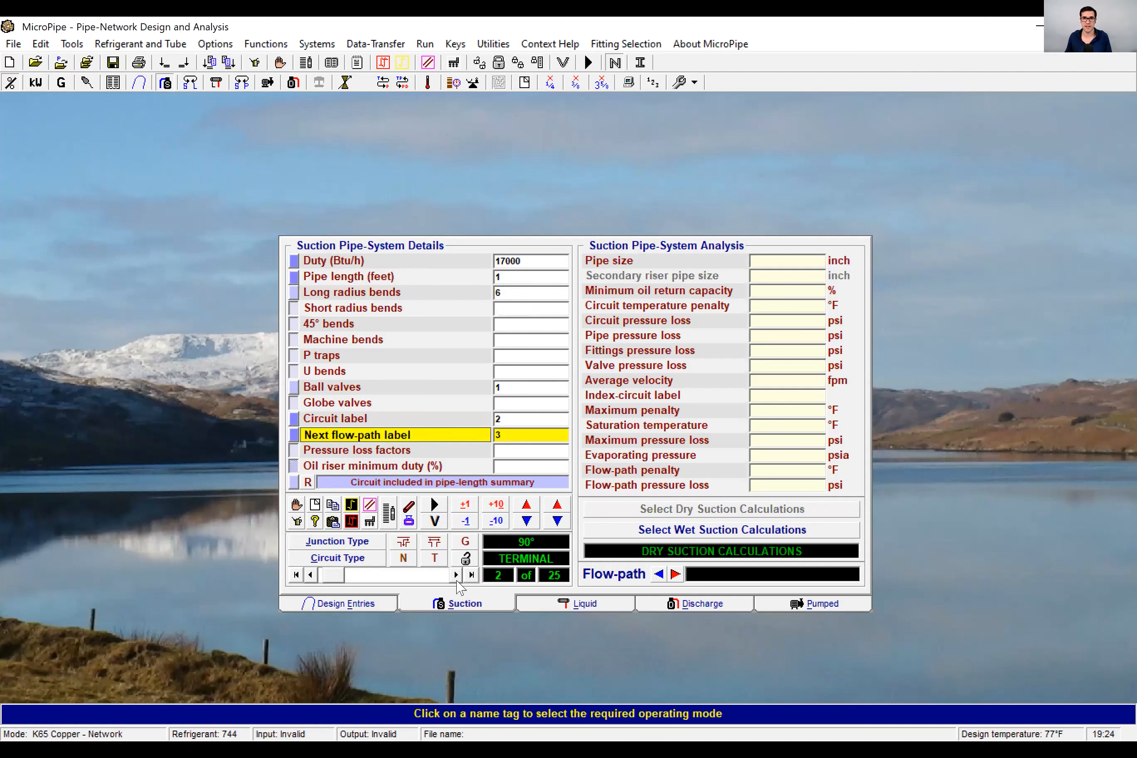
Step: Fill in suction circuit 3 with a pipe length of 12 feet, circuit label 3 and next flow-path label 5
click(455, 576)
text(12)
key(Return)
key(Return)
key(Return)
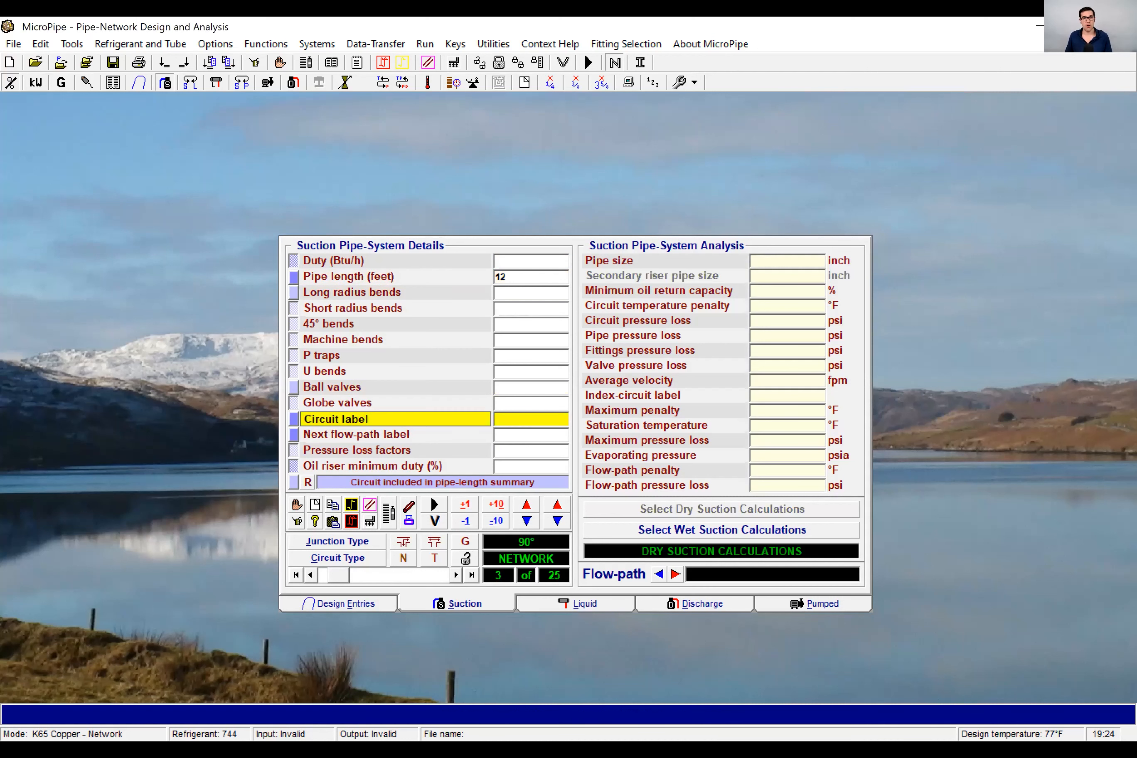
text(3)
key(Return)
text(5)
Step: For suction circuit 4, enter duty 17000 Btu/h, pipe length 1 foot, 6 long radius bends and 1 ball valve
click(456, 575)
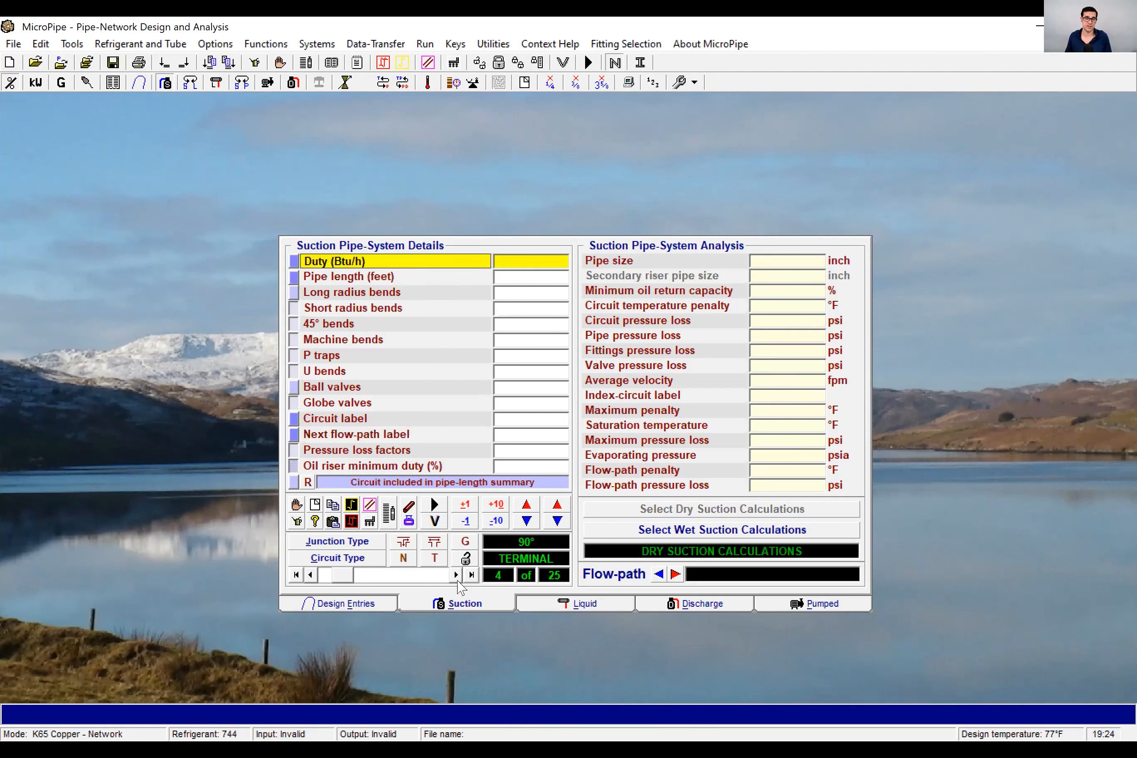
text(17000)
key(Return)
text(12)
key(BackSpace)
key(Return)
text(6)
key(Return)
text(1)
key(Return)
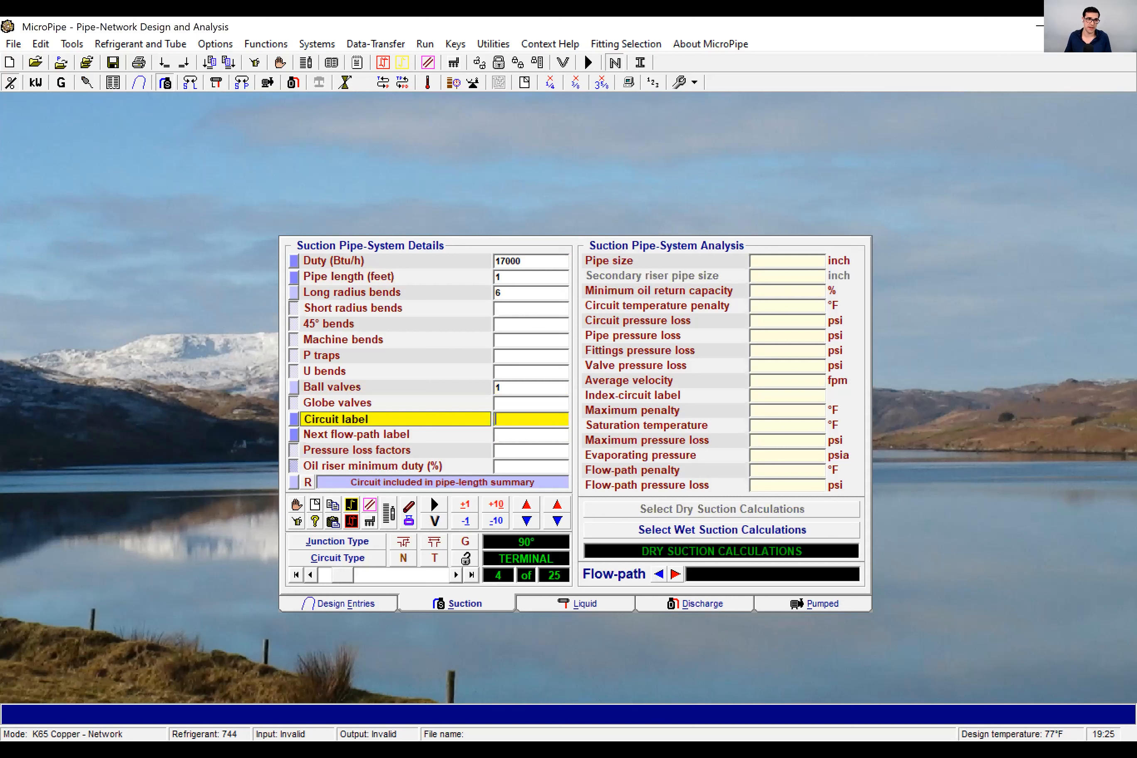
Step: Give suction circuit 4 the circuit label 4 and next flow-path label 5
text(4)
key(Return)
text(5)
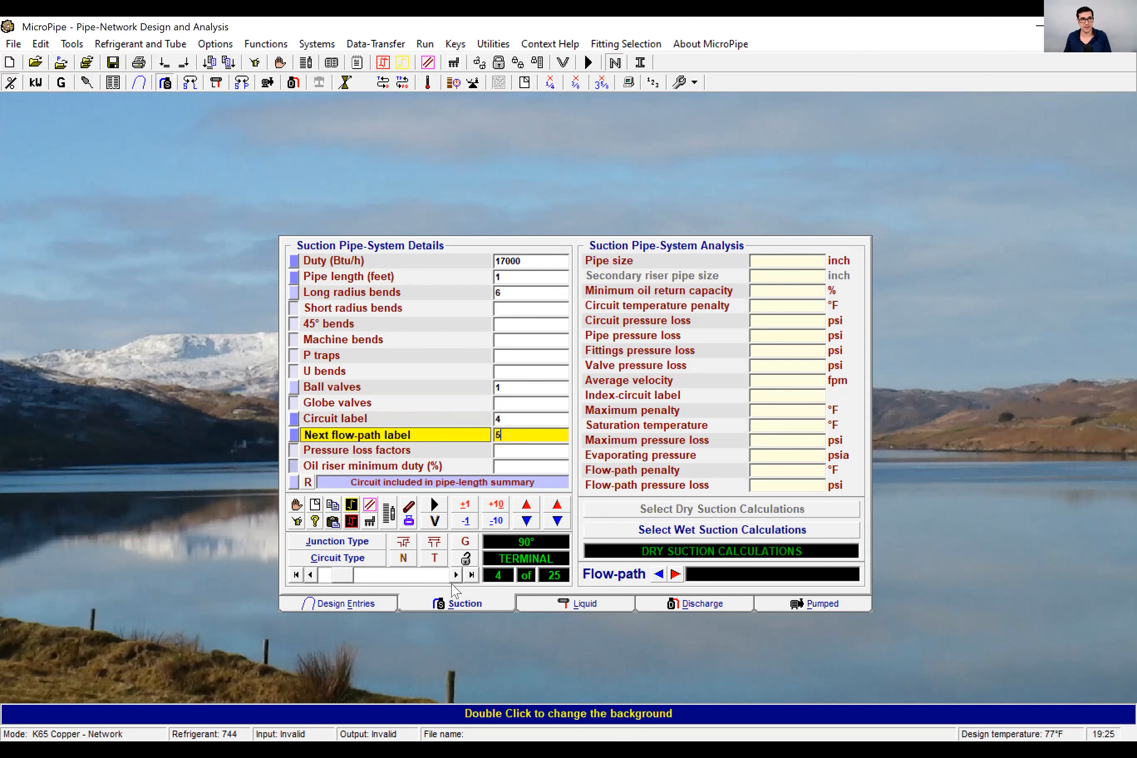
Step: Fill in suction circuit 5 with a pipe length of 12 feet and circuit label 5
key(Return)
text(12)
key(Return)
key(Return)
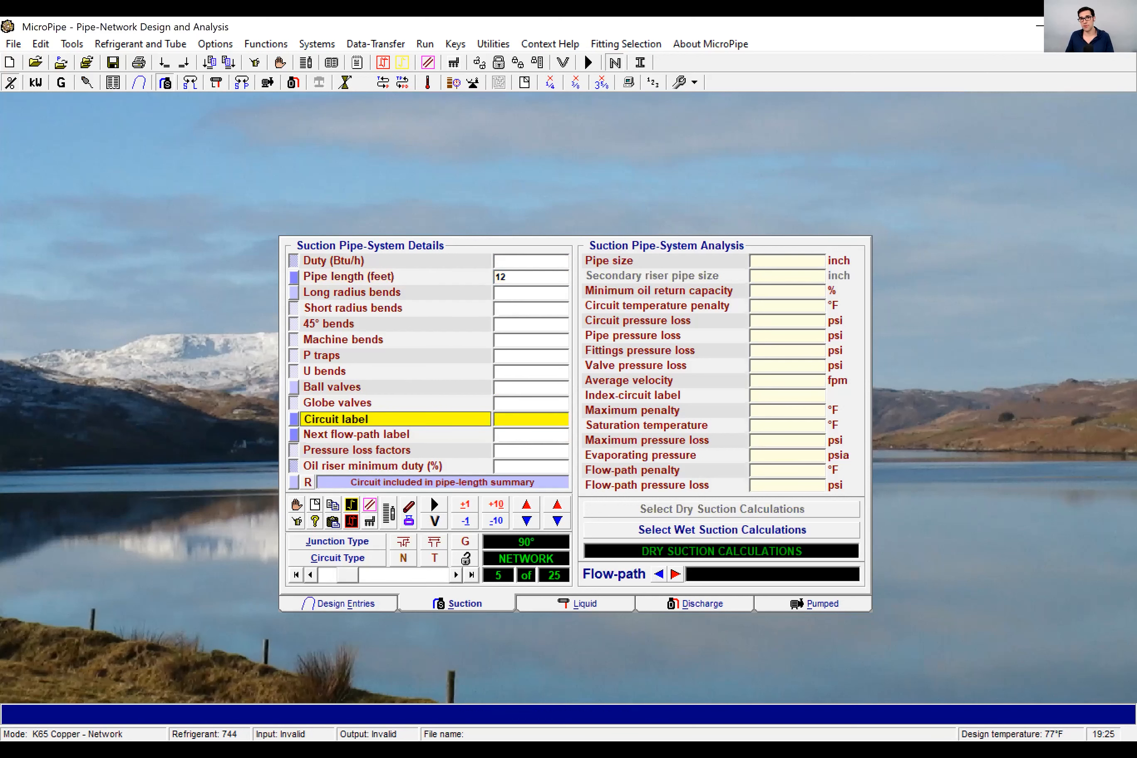
text(5)
key(Return)
Step: Make suction circuit 6 a terminal circuit with duty 17000 Btu/h, pipe length 1 foot, 6 long radius bends and 1 ball valve
click(455, 576)
key(t)
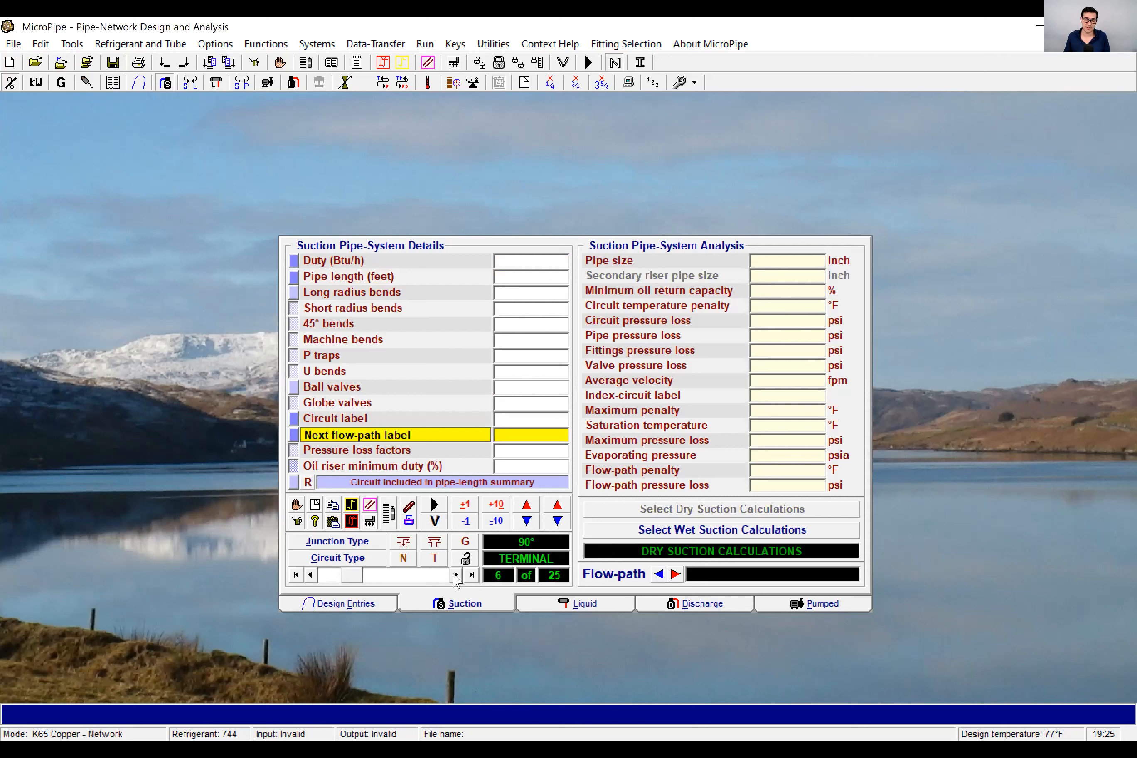
text(17000)
key(Return)
text(1)
key(Return)
text(6)
key(Return)
text(1)
key(Return)
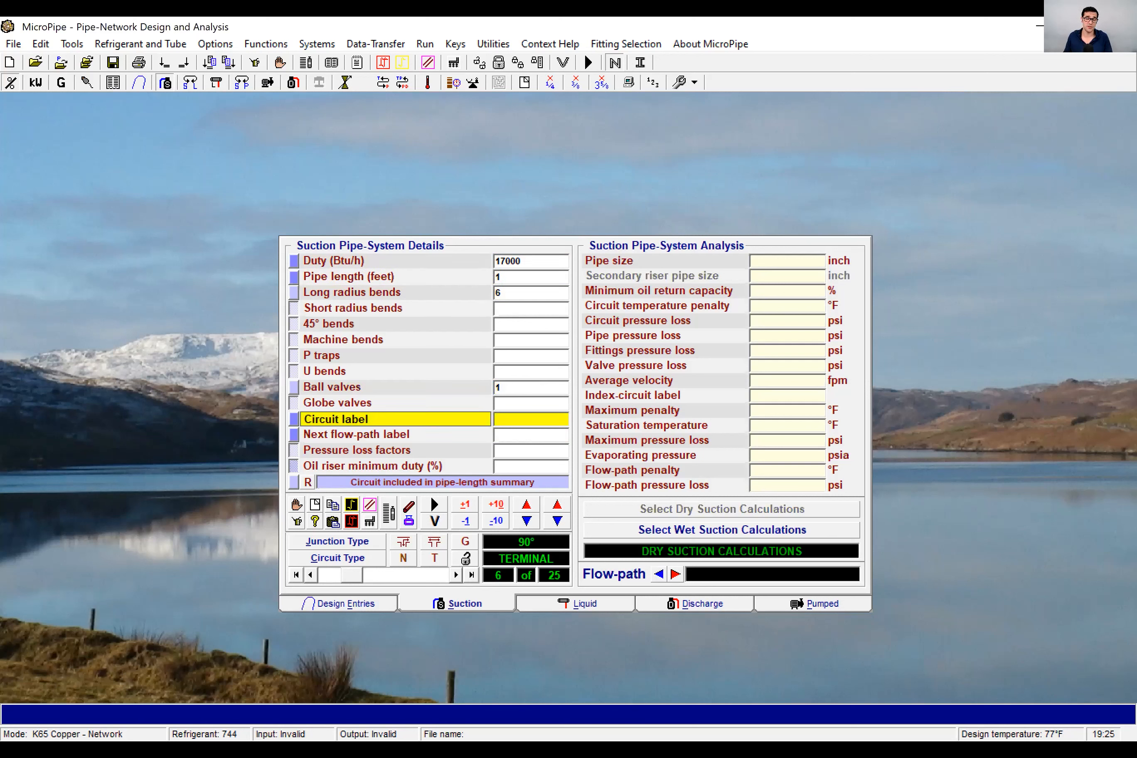
Step: Give suction circuit 6 the circuit label 6 and next flow-path label 7
text(6)
key(Return)
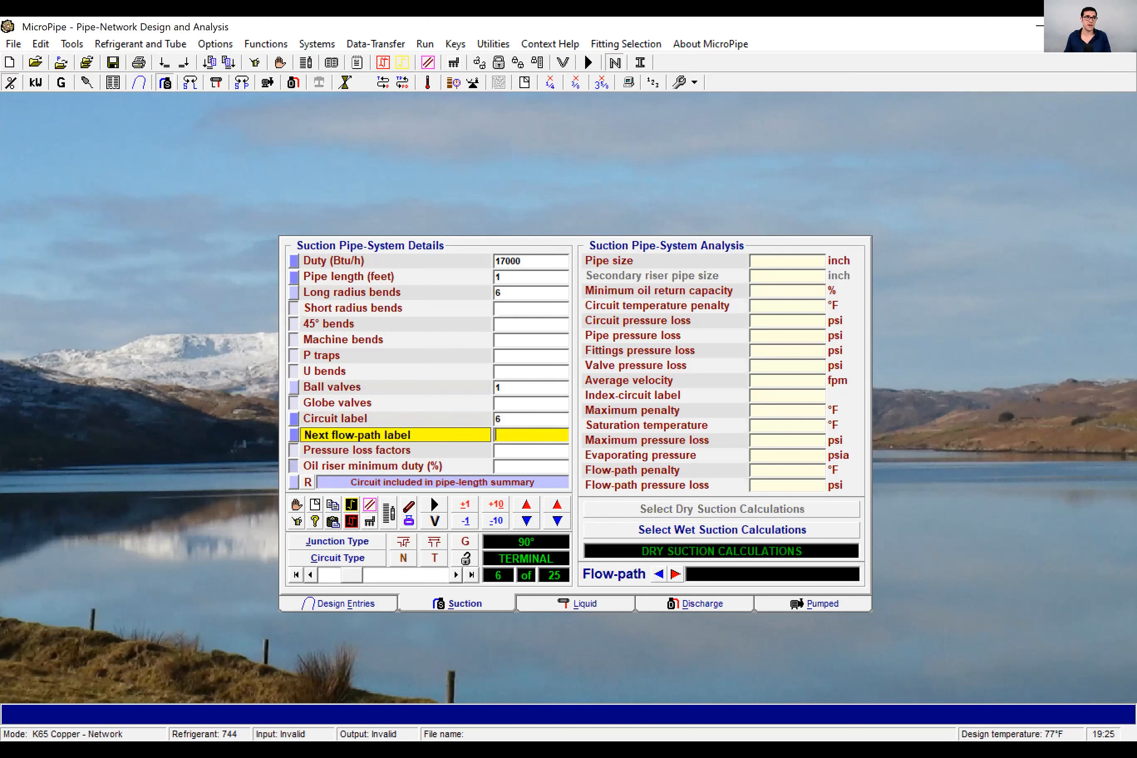
text(7)
key(Return)
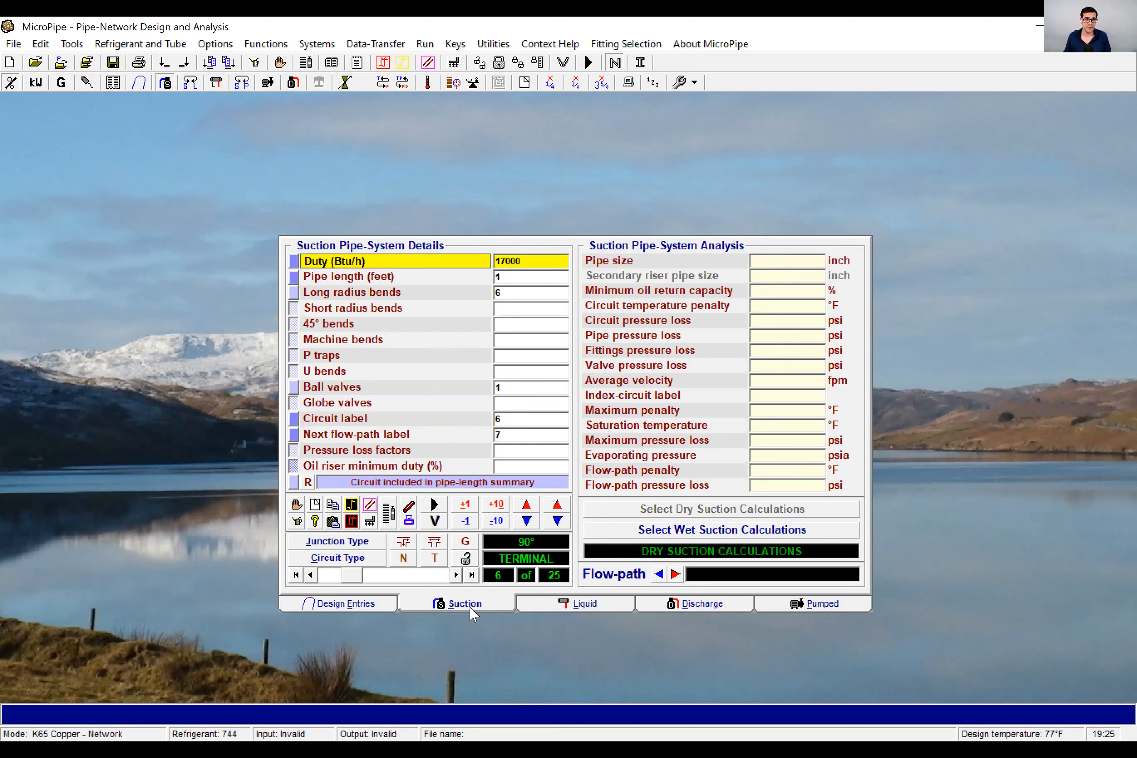
Step: Move on to suction circuit 7 and start entering its pipe length
click(460, 575)
key(Return)
text(1)
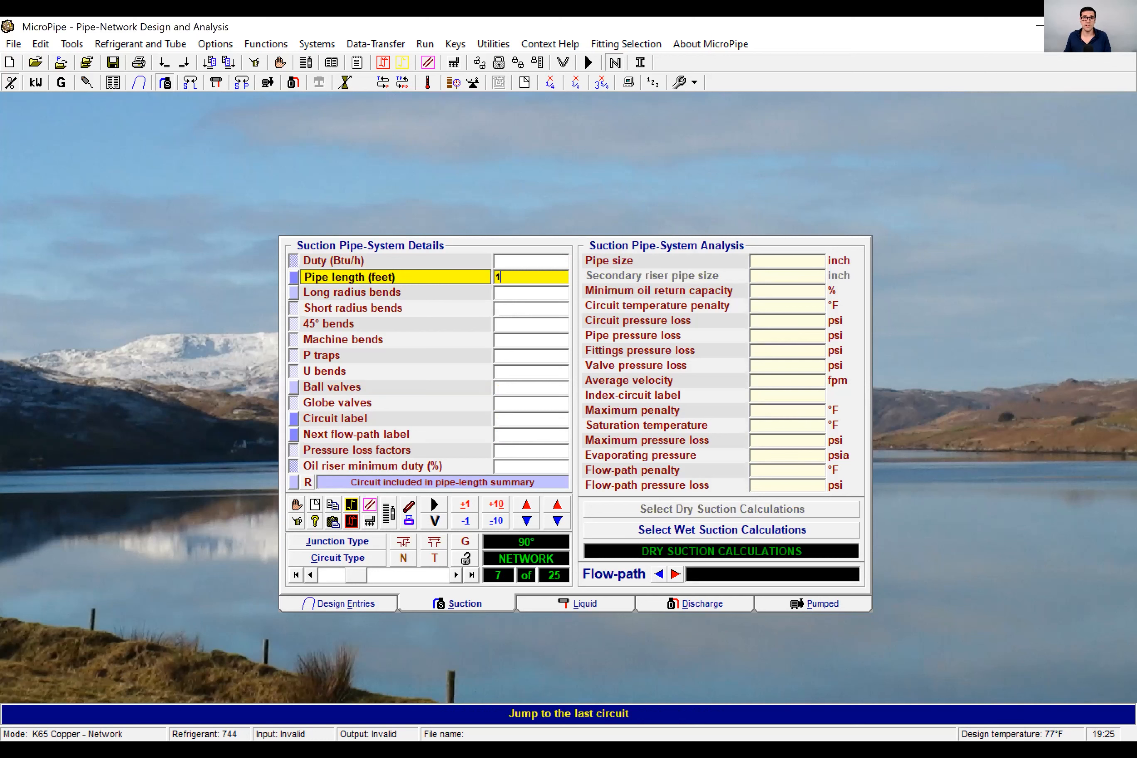
Step: Fill in suction circuit 10 with a pipe length of 12 feet, circuit label 10 and next flow-path label 12
key(Return)
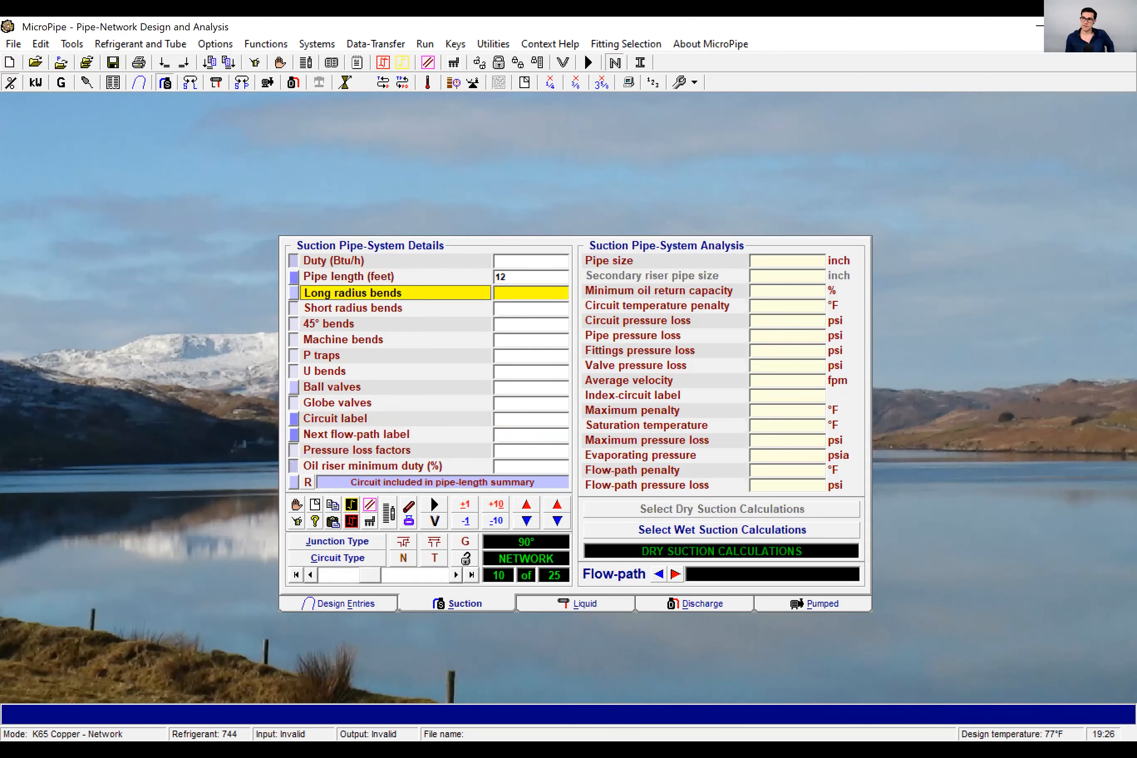
key(Return)
text(10)
key(Return)
text(12)
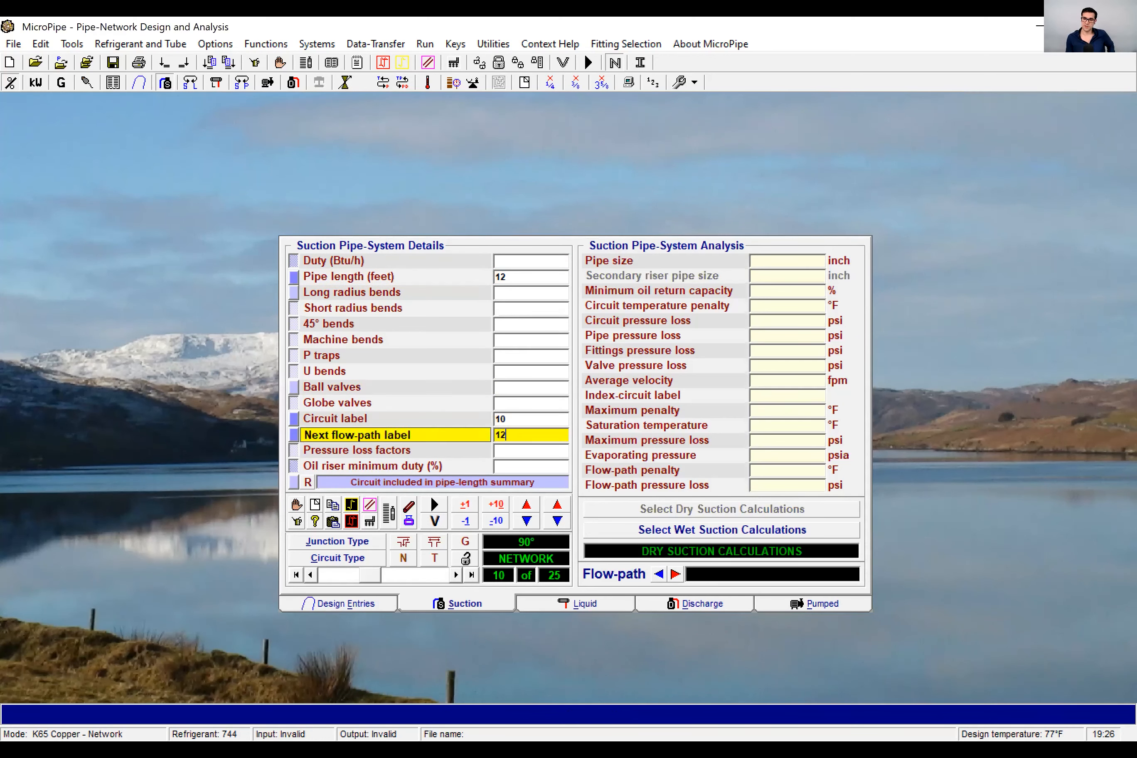
Step: For terminal suction circuit 11, enter duty 17000 Btu/h, pipe length 1 foot, 6 long radius bends and 1 ball valve
click(456, 575)
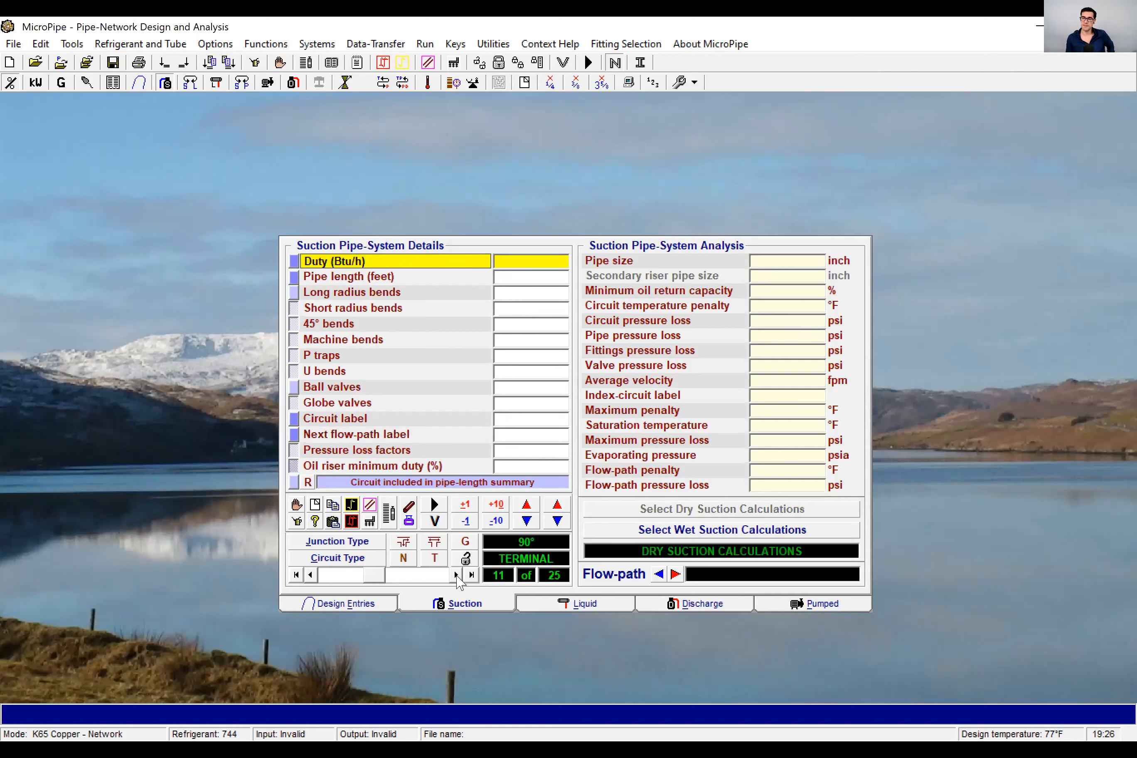
text(17000)
key(Return)
text(1)
key(Return)
text(6)
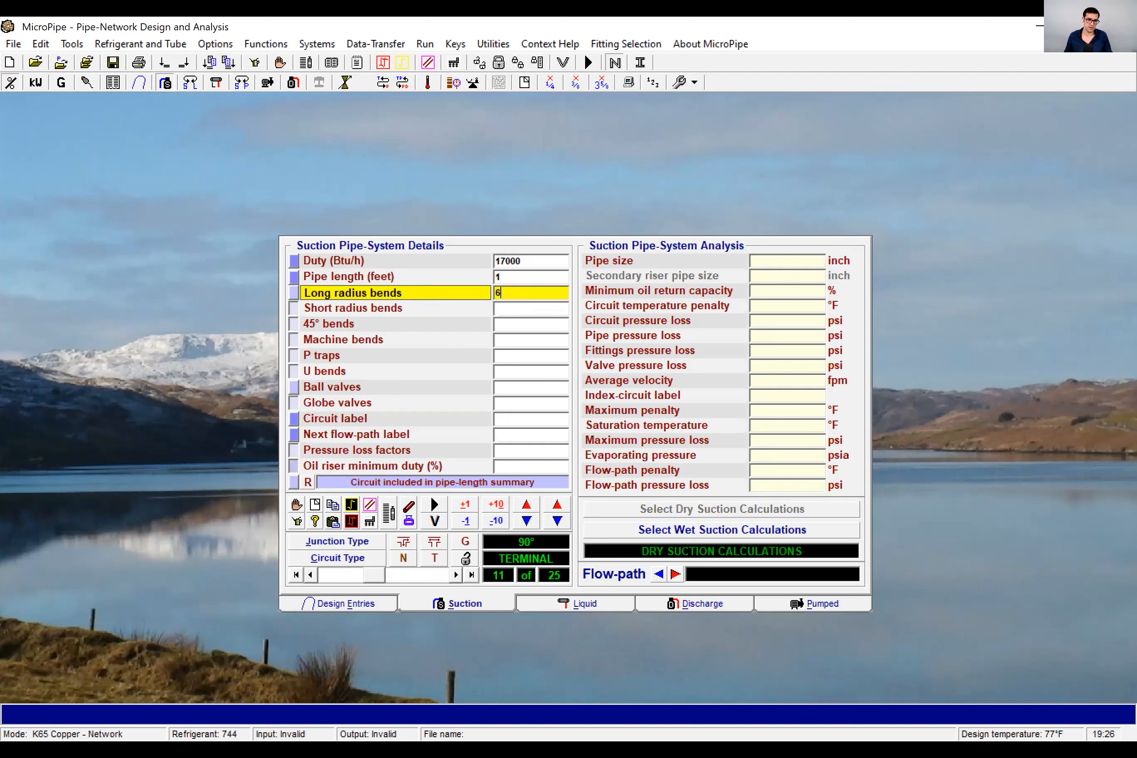
key(Return)
text(1)
Step: Give suction circuit 11 the circuit label 11 and next flow-path label 12
key(Return)
text(11)
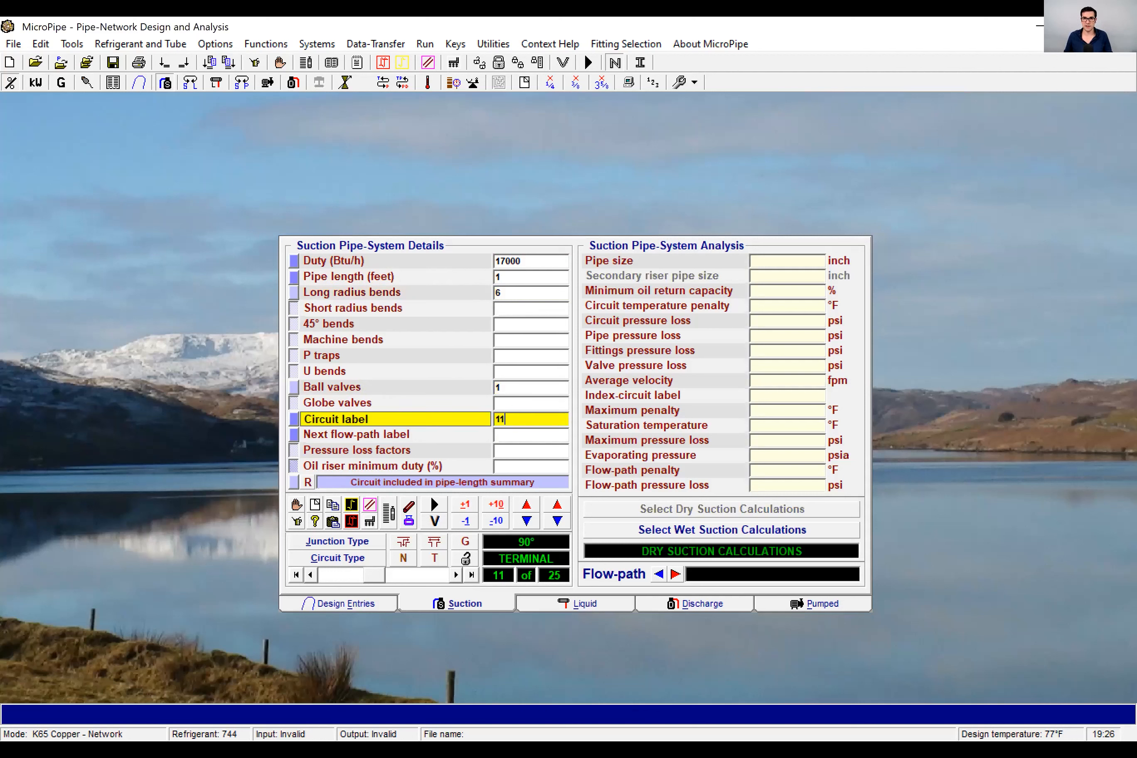
key(Return)
text(1)
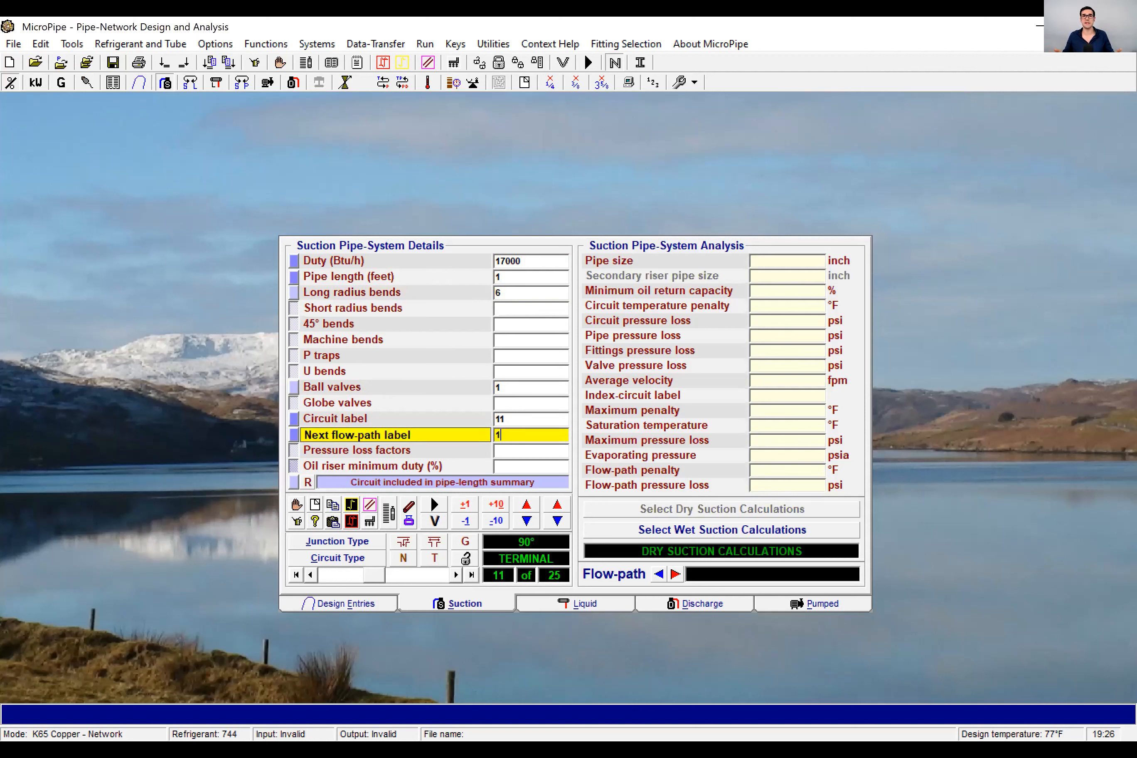
text(2)
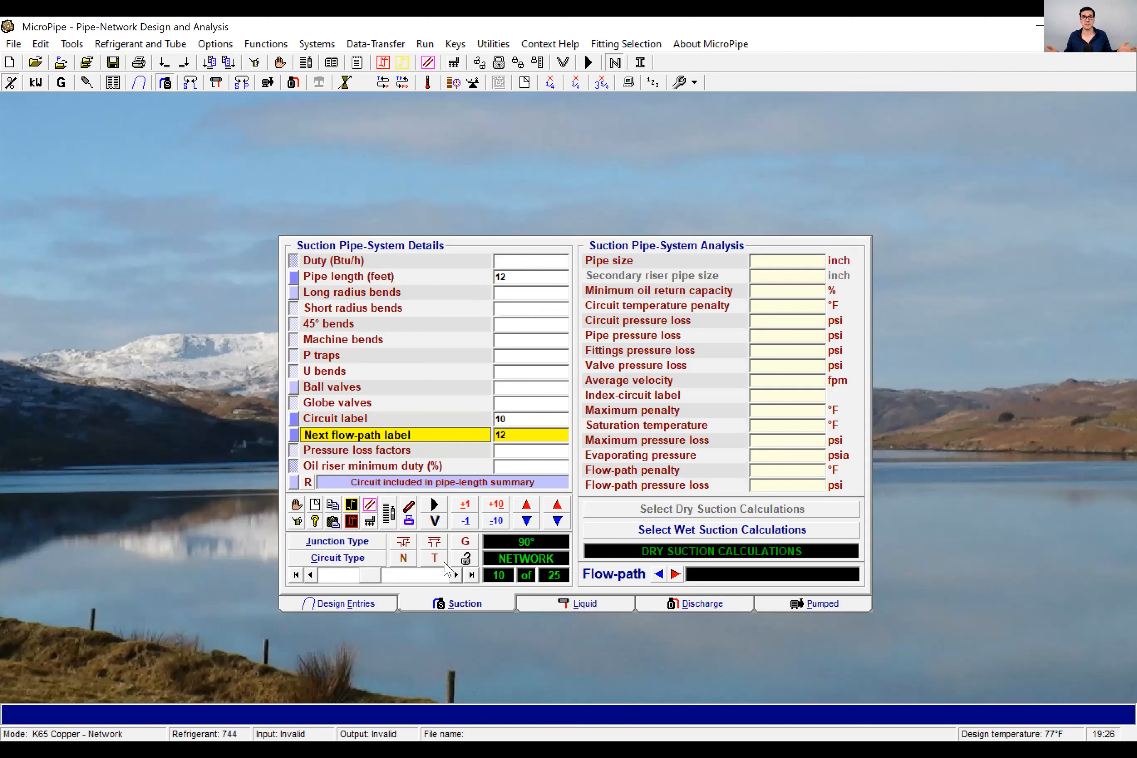
Step: Enter a pipe length of 12 feet for suction circuit 12, leaving its bends and ball valves empty
key(Return)
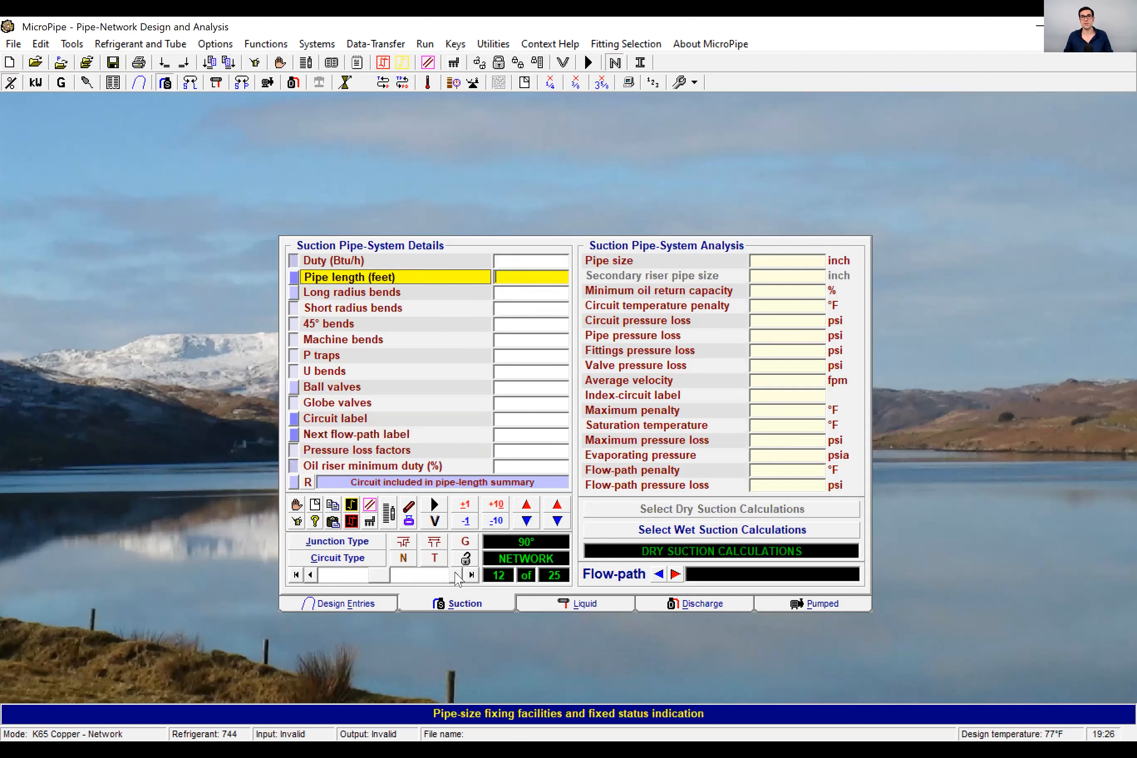
text(13)
key(BackSpace)
text(2)
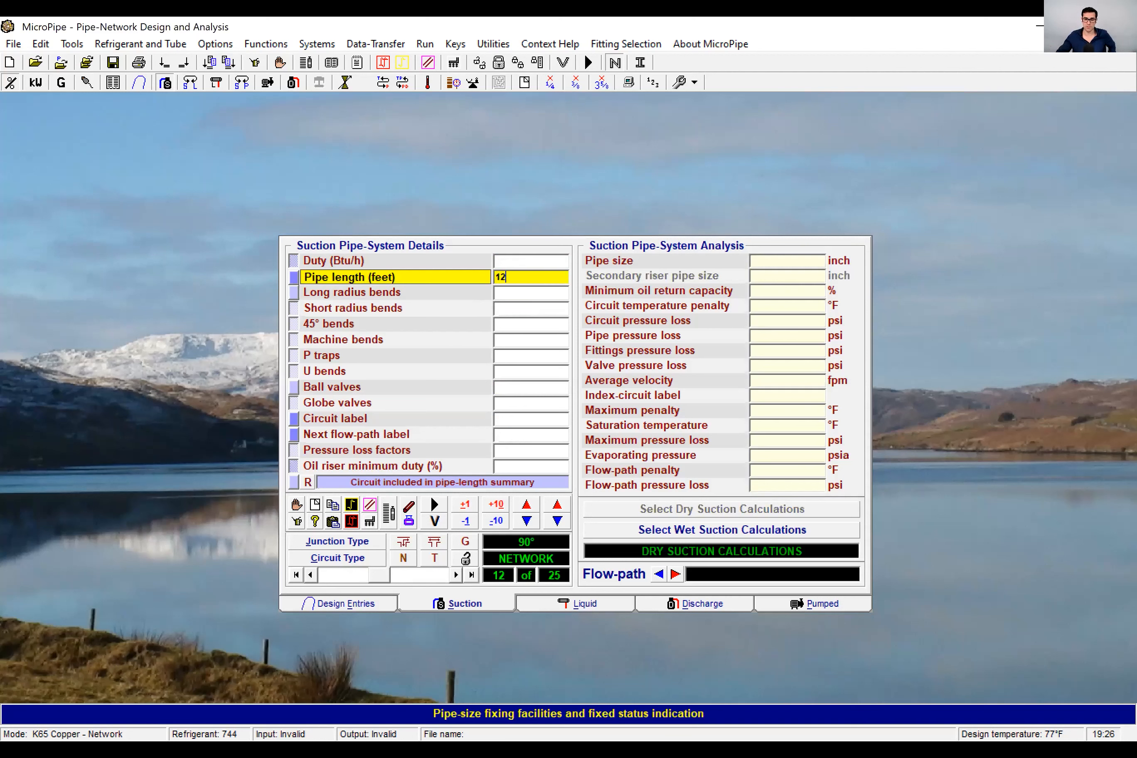
key(Return)
key(Return)
key(Return)
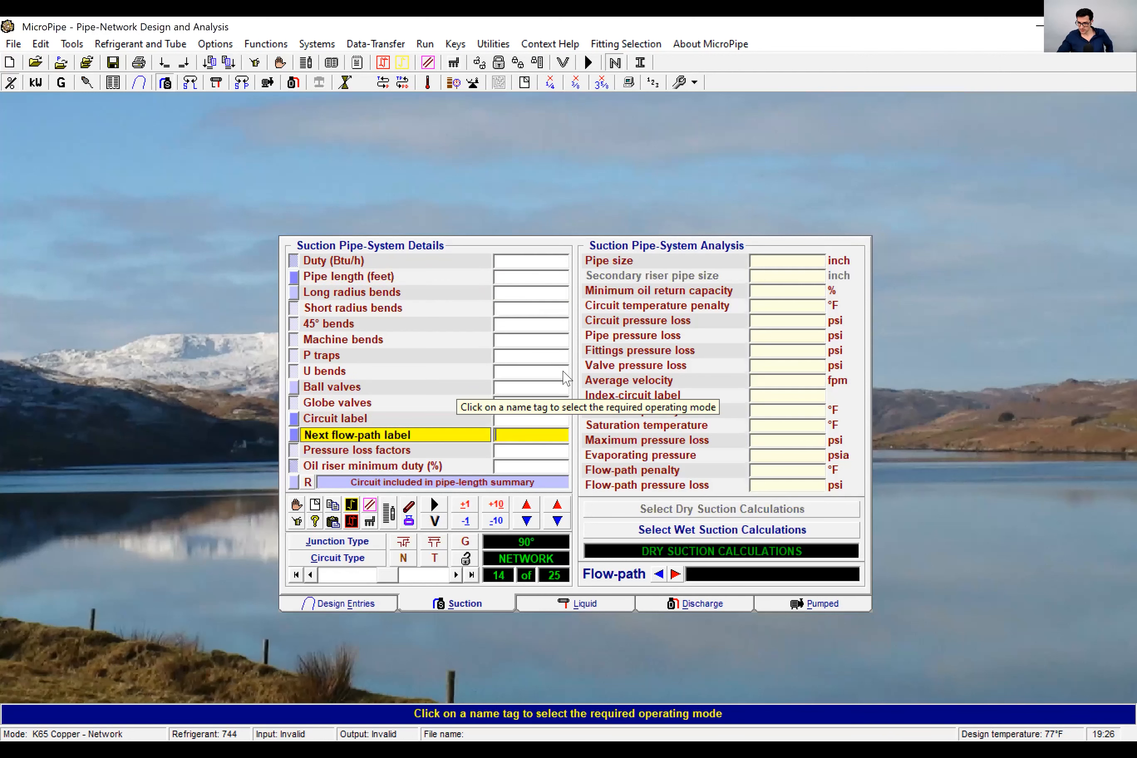
Step: Set suction circuit 14 to a single suction riser
click(351, 506)
key(Return)
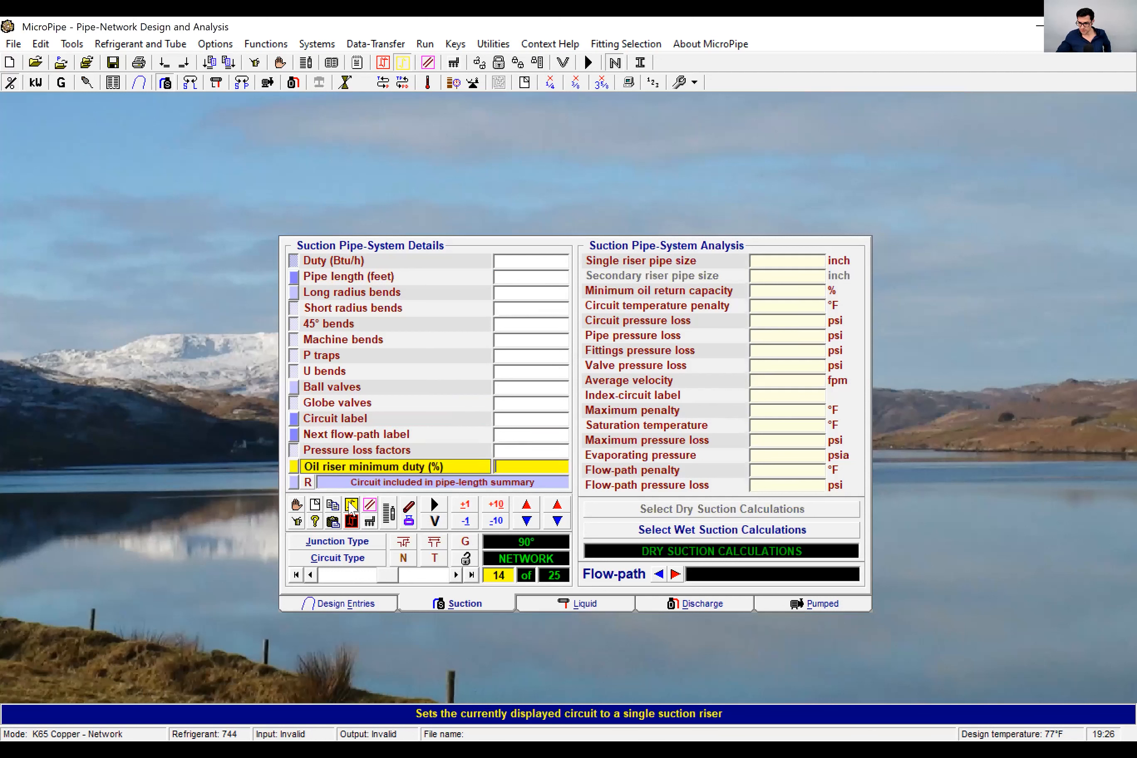
text(1)
key(BackSpace)
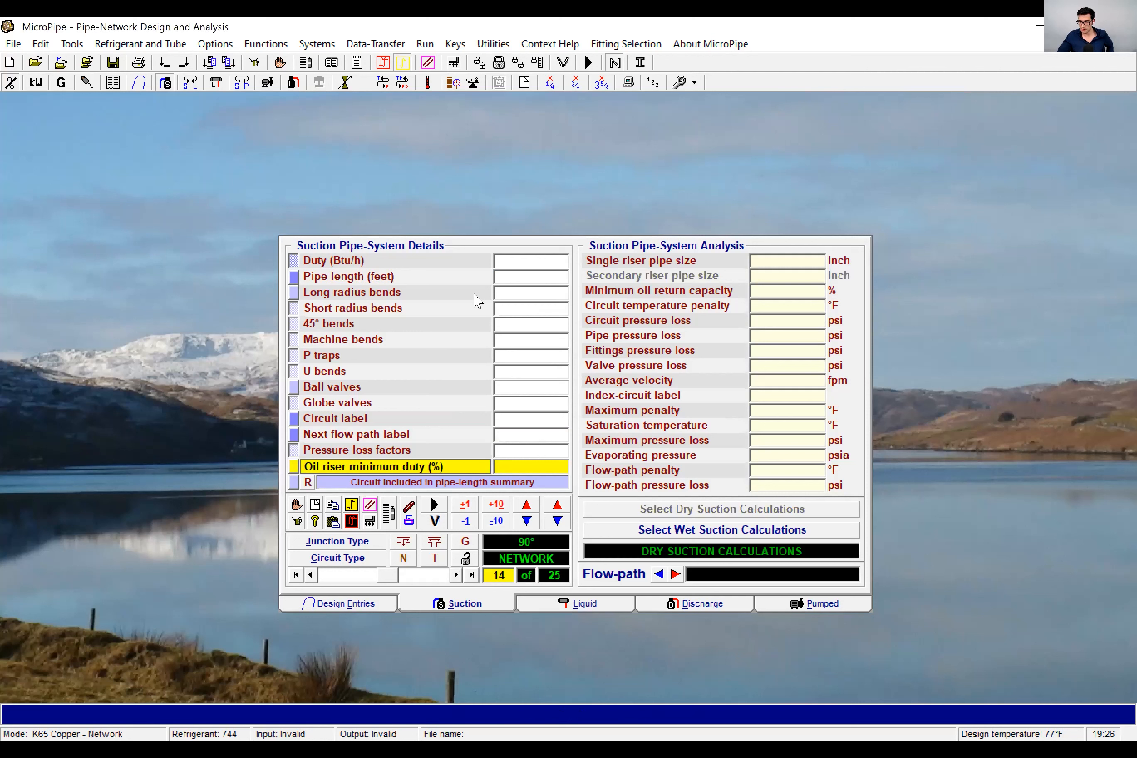
Step: Enter a pipe length of 12 feet and 6 long radius bends for suction riser circuit 14
click(521, 281)
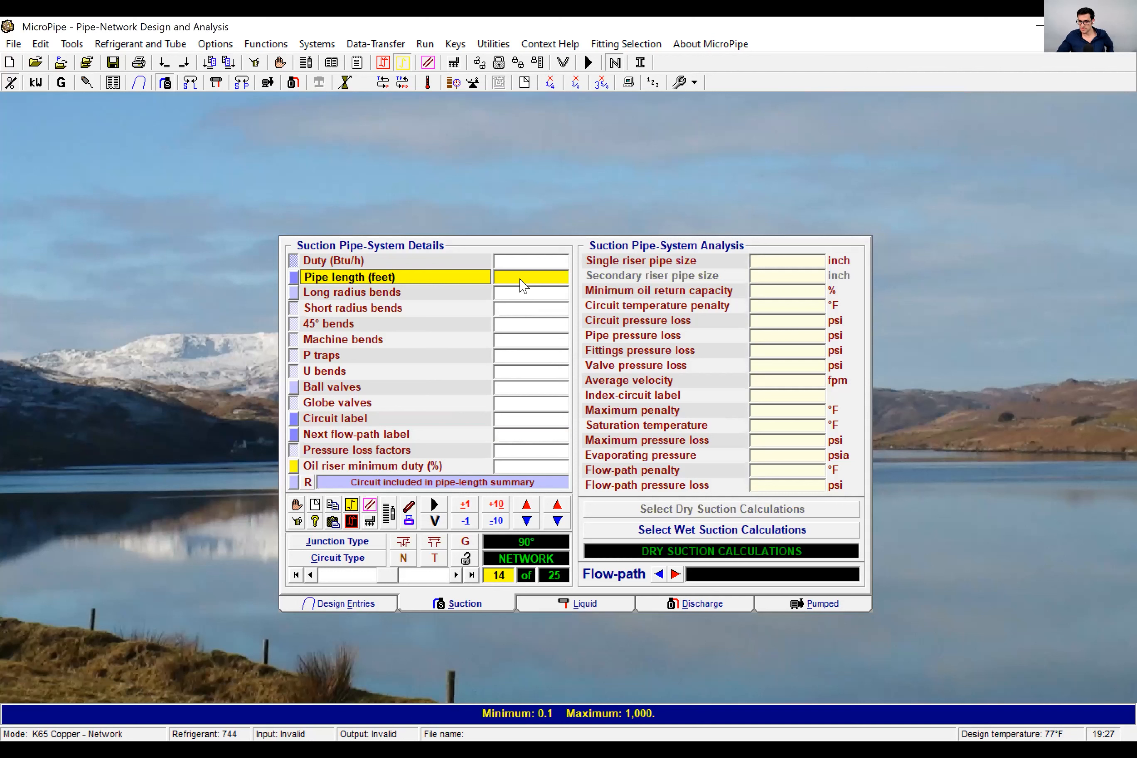
text(12)
key(Return)
text(6)
key(Return)
key(Return)
Step: Give suction circuit 14 the circuit label 14, next flow-path label 15 and an oil riser minimum duty of 33%
text(14)
key(Return)
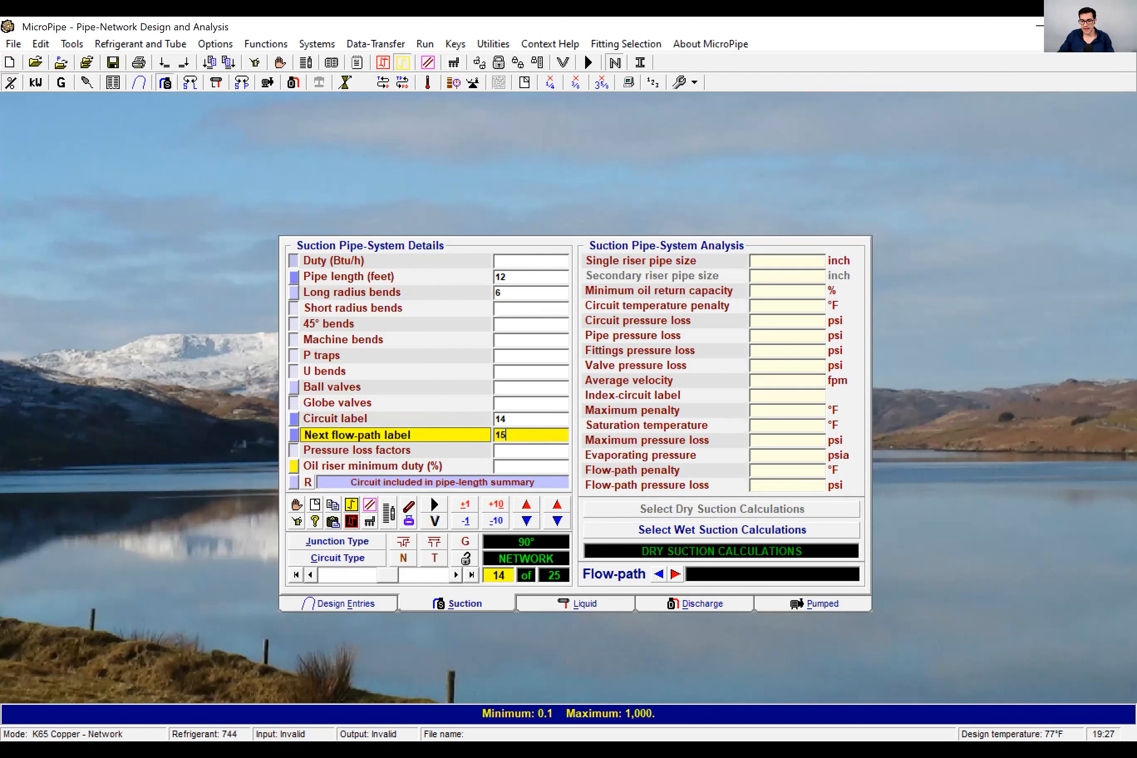
key(Return)
text(33)
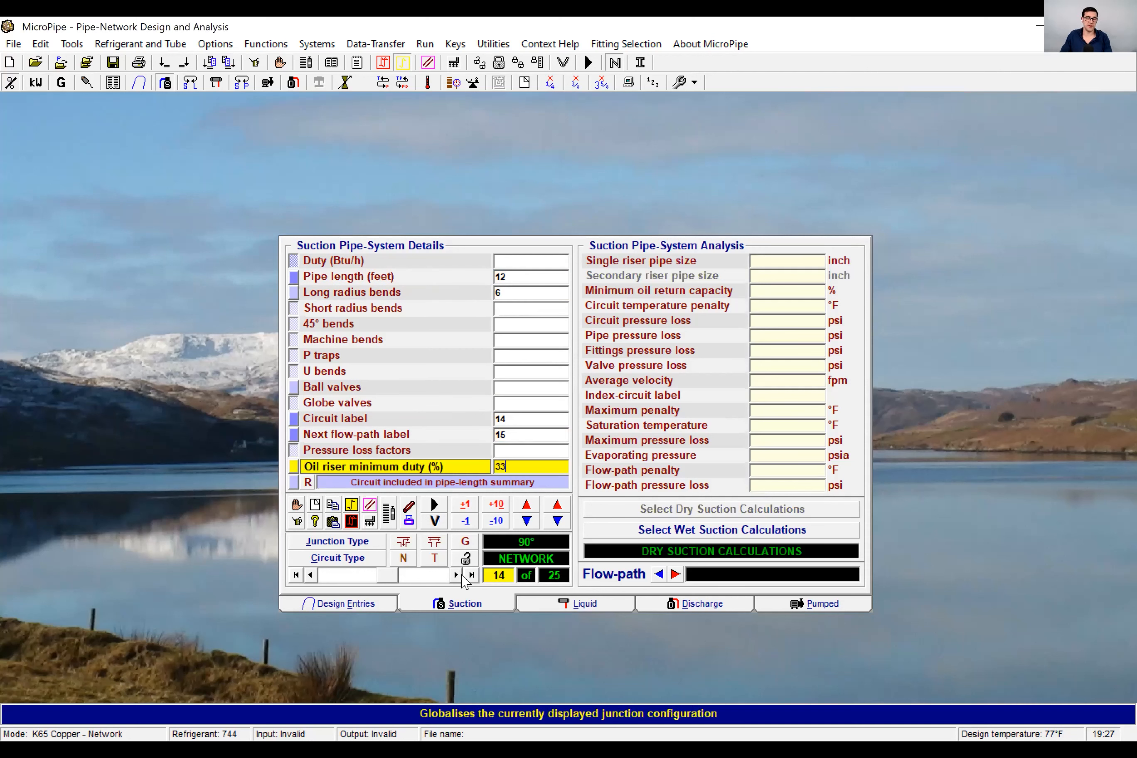
Step: For suction circuit 15, enter a pipe length of 15 feet, 1 long radius bend and 1 ball valve
key(Return)
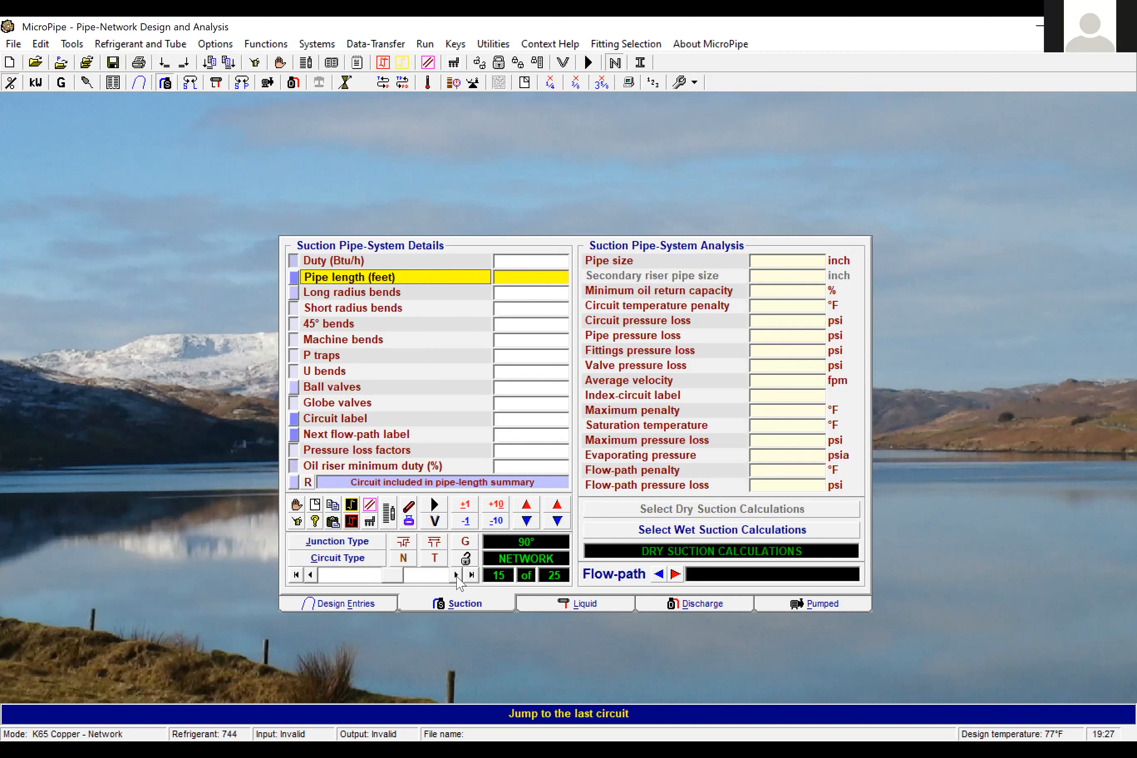
text(15)
key(Return)
text(1)
key(Return)
key(Return)
key(Up)
text(1)
Step: Give suction circuit 15 the circuit label 15 and next flow-path label 25
key(Return)
text(15)
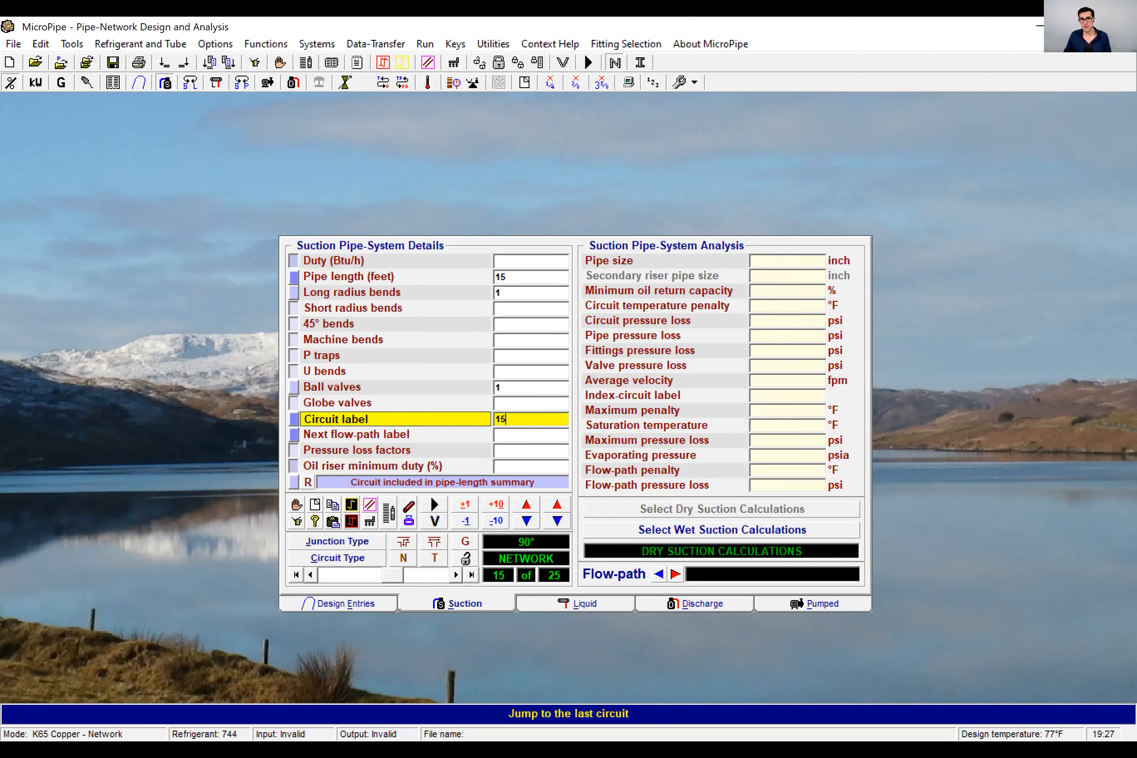
key(Return)
text(25)
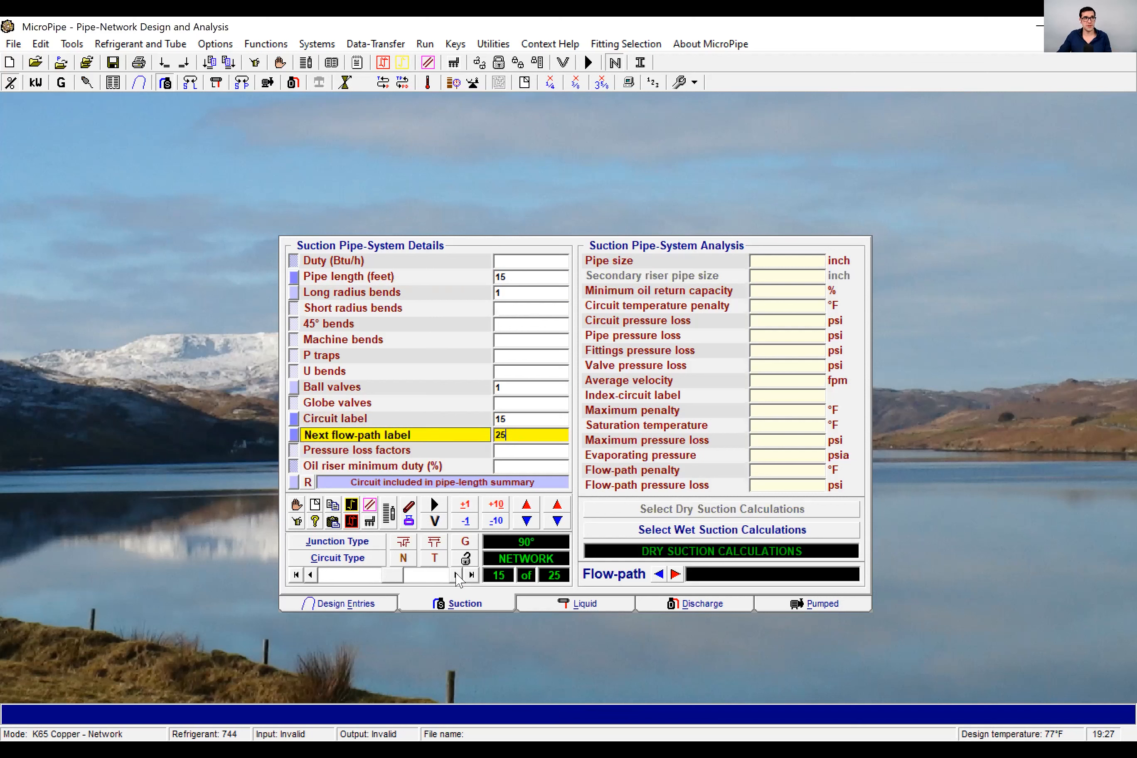
Step: For terminal suction circuit 16, enter duty 17000 Btu/h, pipe length 12 feet, 6 long radius bends and 1 ball valve
key(Return)
text(17000)
key(Return)
text(12)
key(Return)
text(6)
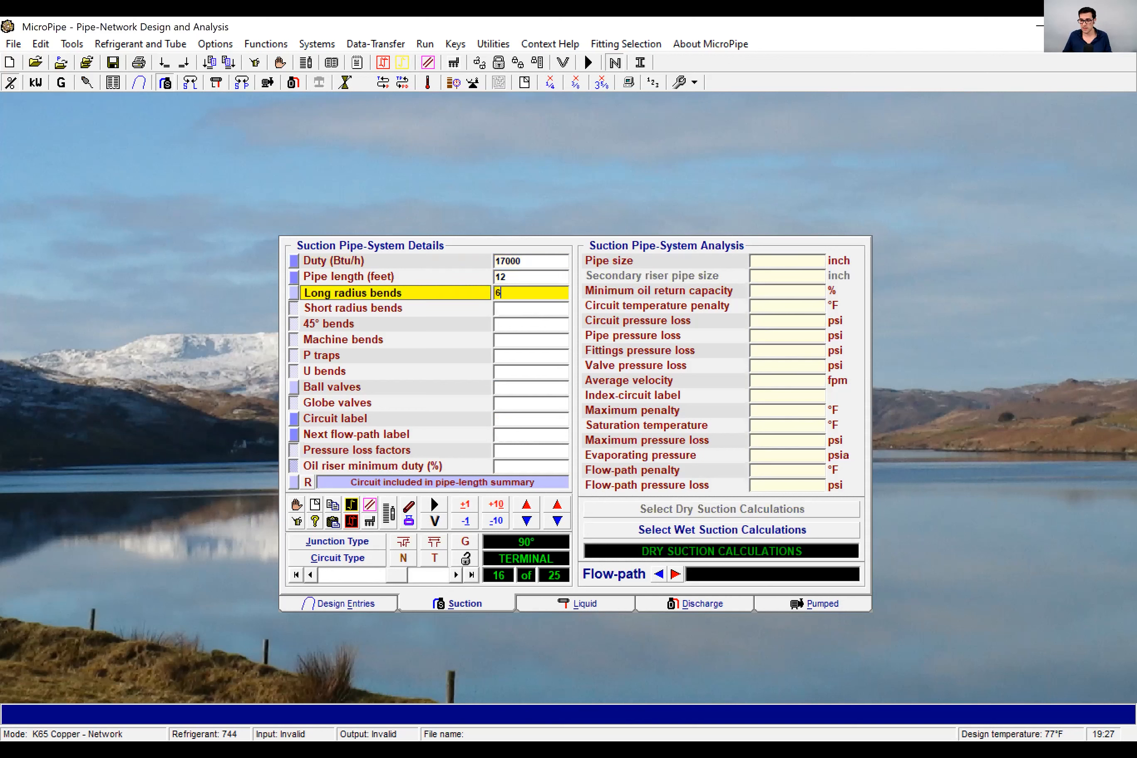
key(Return)
text(1)
Step: Give suction circuit 16 the circuit label 16 and next flow-path label 18
key(Return)
text(16)
key(Return)
text(18)
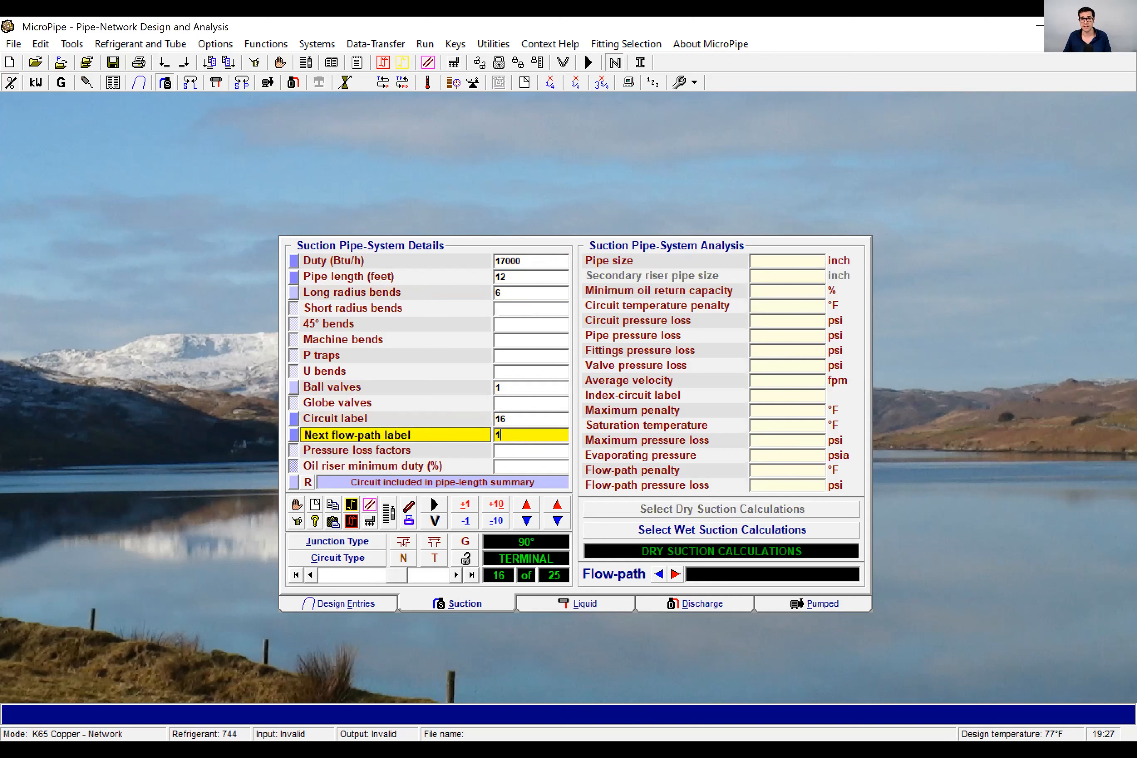
Step: For terminal suction circuit 17, enter duty 17000 Btu/h, pipe length 1 foot, 6 long radius bends and 1 ball valve
click(456, 575)
text(17000)
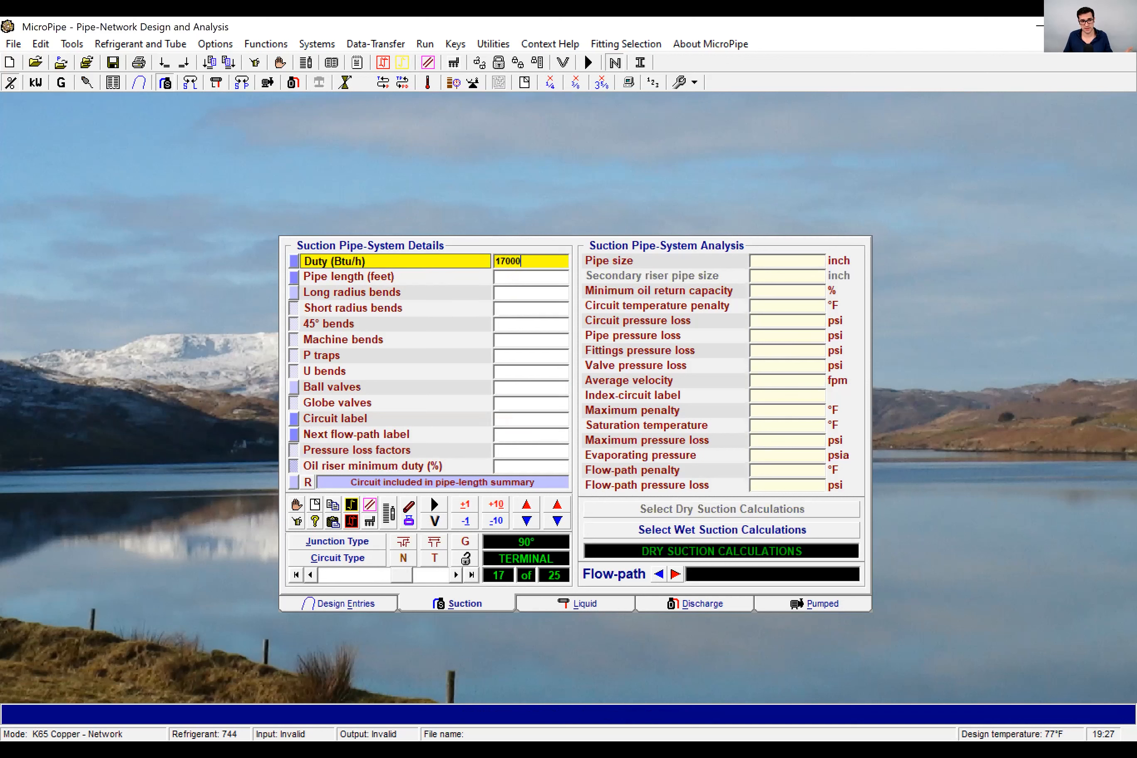
key(Return)
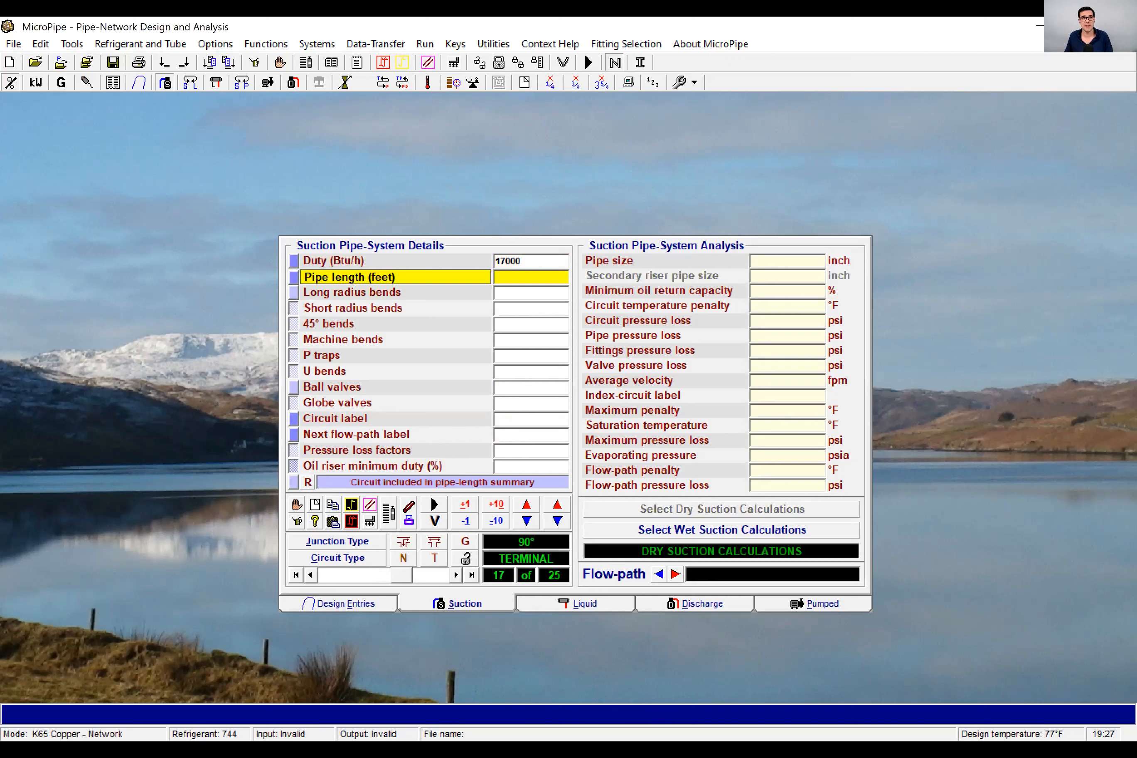
text(1)
key(Return)
text(6)
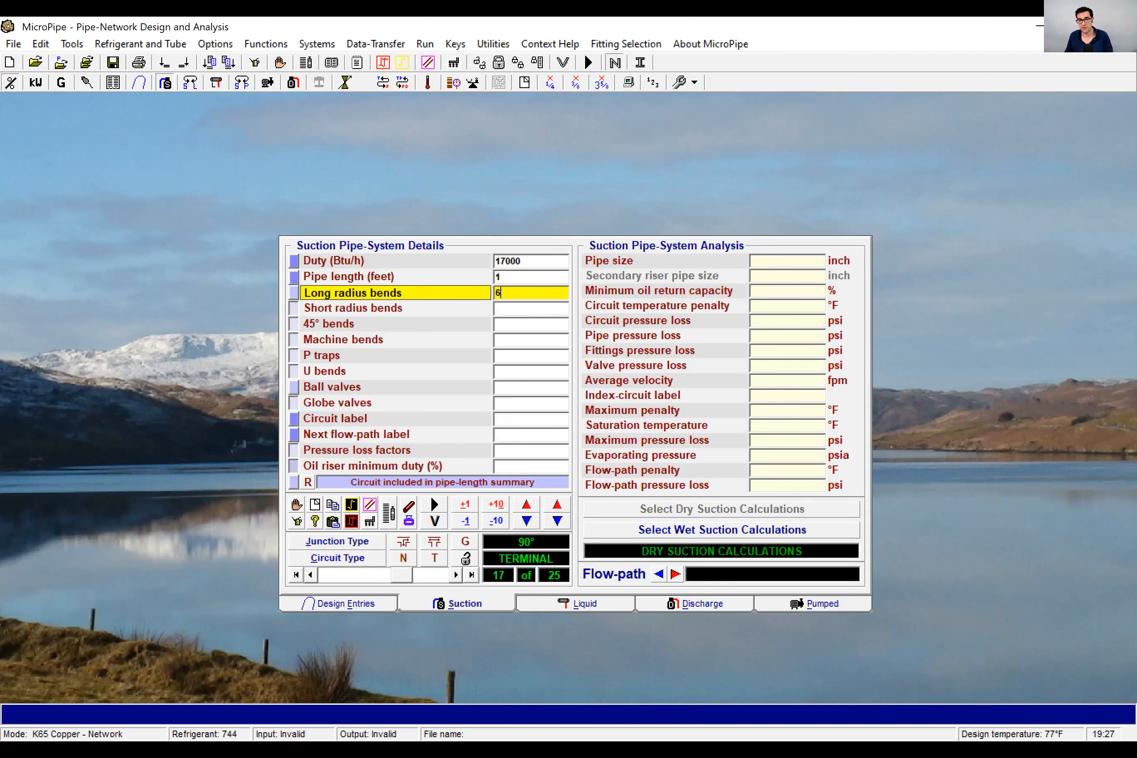
key(Return)
text(1)
Step: Give suction circuit 17 the circuit label 17 and next flow-path label 18
key(Return)
text(17)
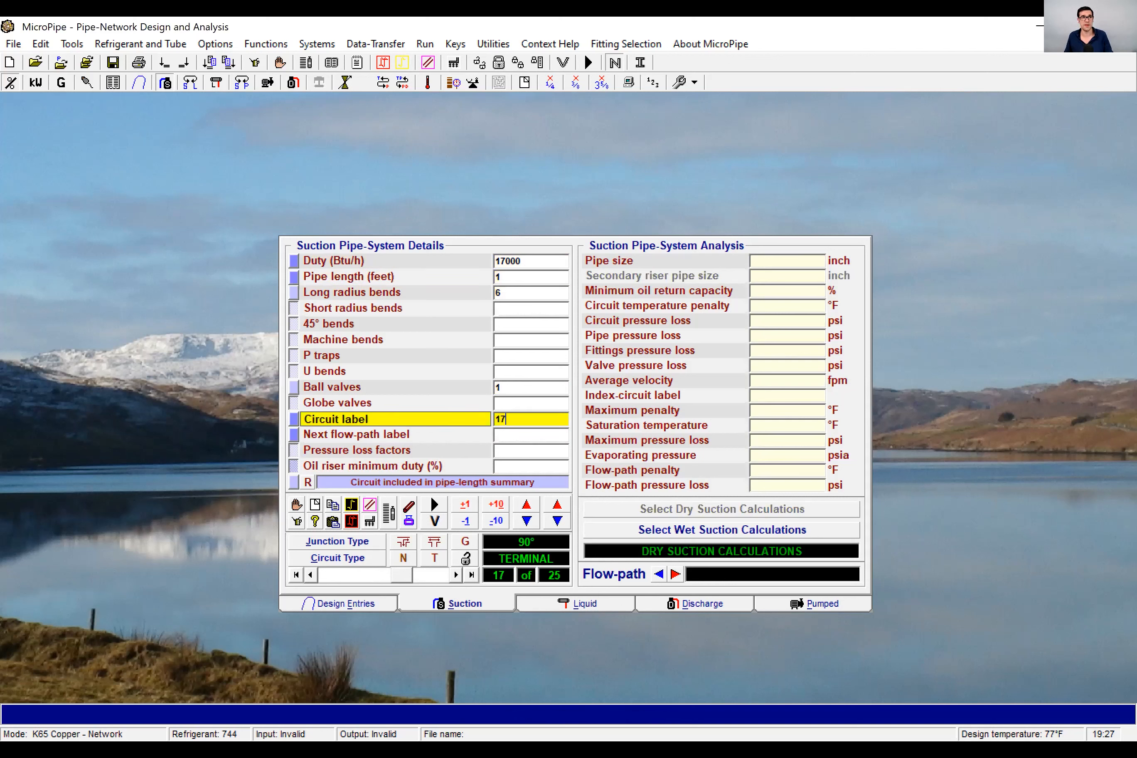
key(Return)
text(18)
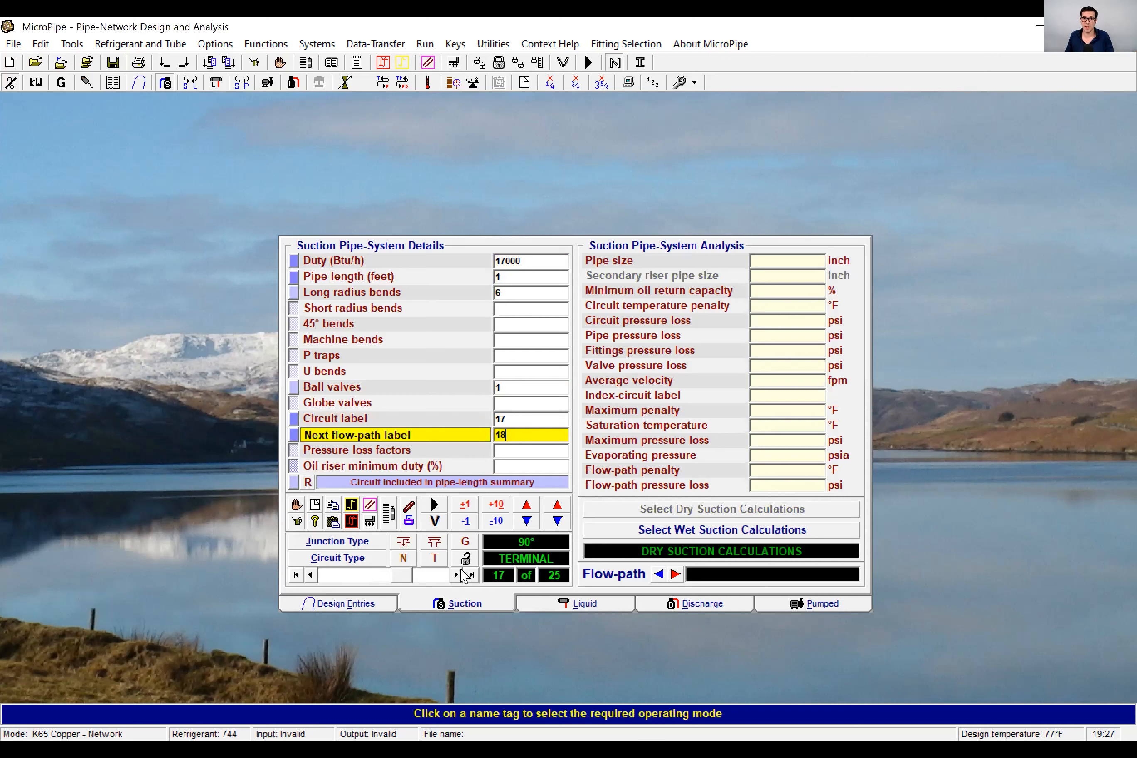
Step: Fill in suction circuit 18 with a pipe length of 6 feet, circuit label 18 and next flow-path label 22
click(455, 576)
text(6)
key(Return)
key(Return)
key(Return)
text(18)
key(Return)
text(22)
Step: For terminal suction circuit 19, enter duty 17000 Btu/h, pipe length 12 feet, 6 long radius bends and 1 ball valve
click(456, 575)
text(1)
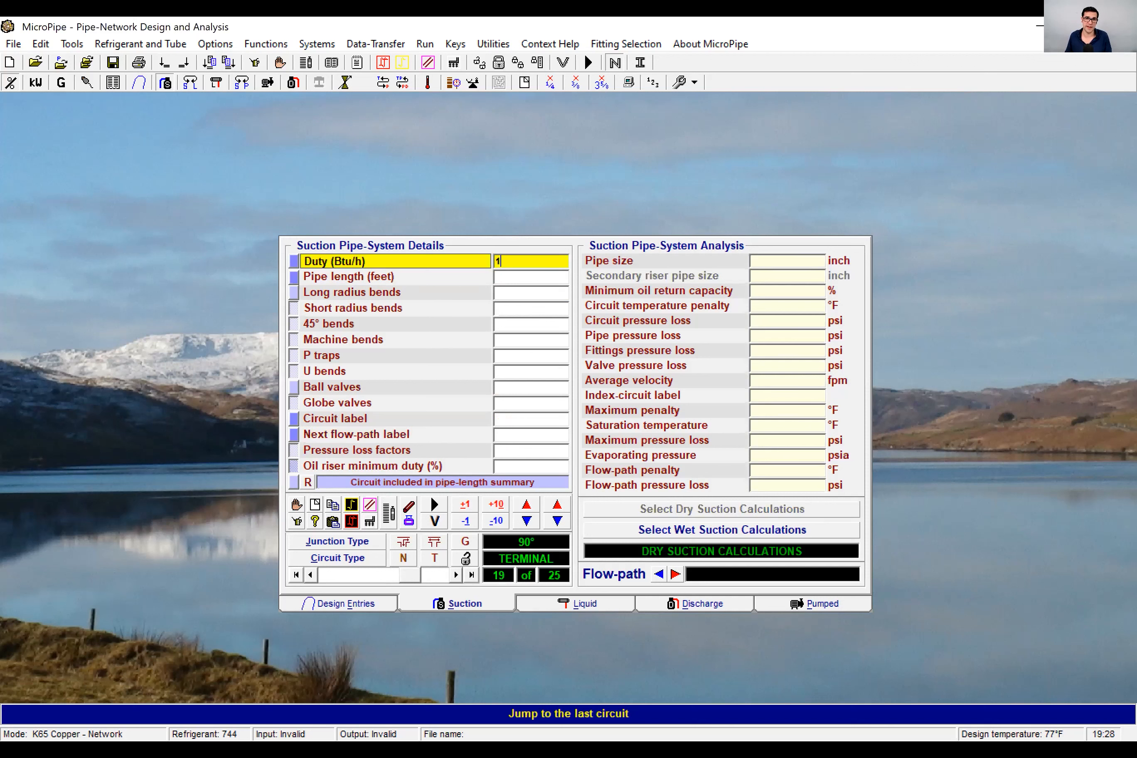
text(7000)
key(Return)
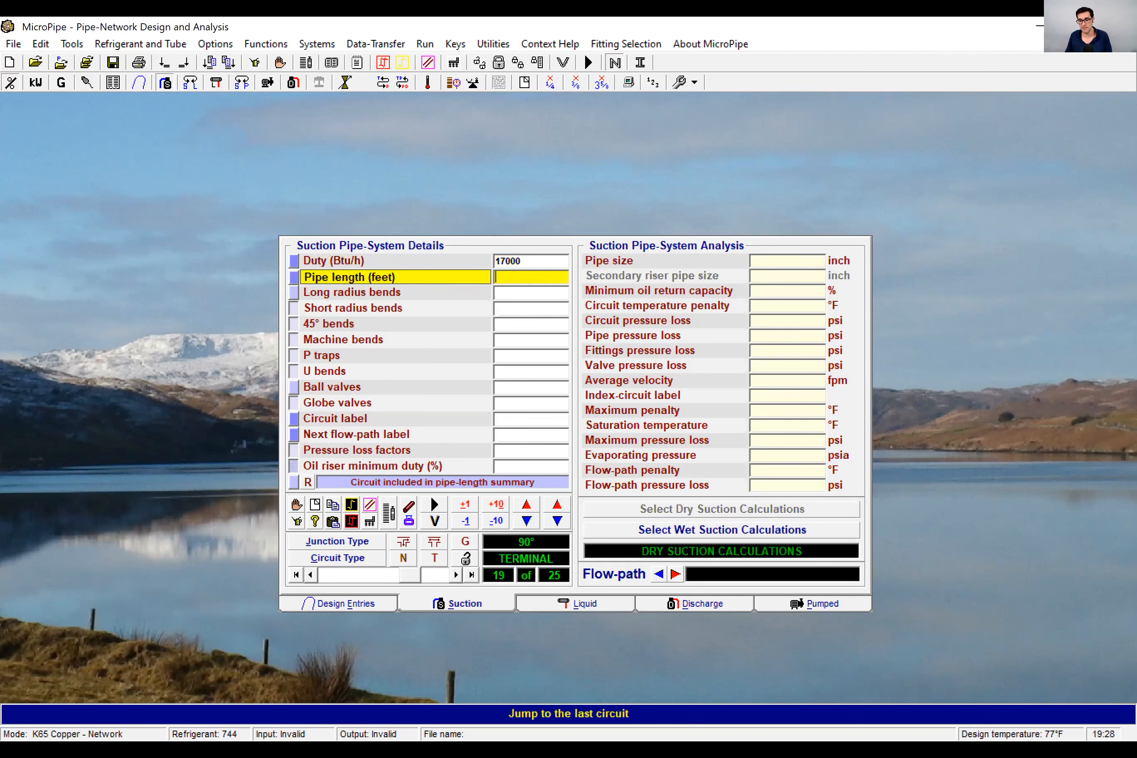
text(12)
key(Return)
text(6)
key(Return)
text(1)
Step: Give suction circuit 19 the circuit label 19 and next flow-path label 20
key(Return)
text(19)
key(Return)
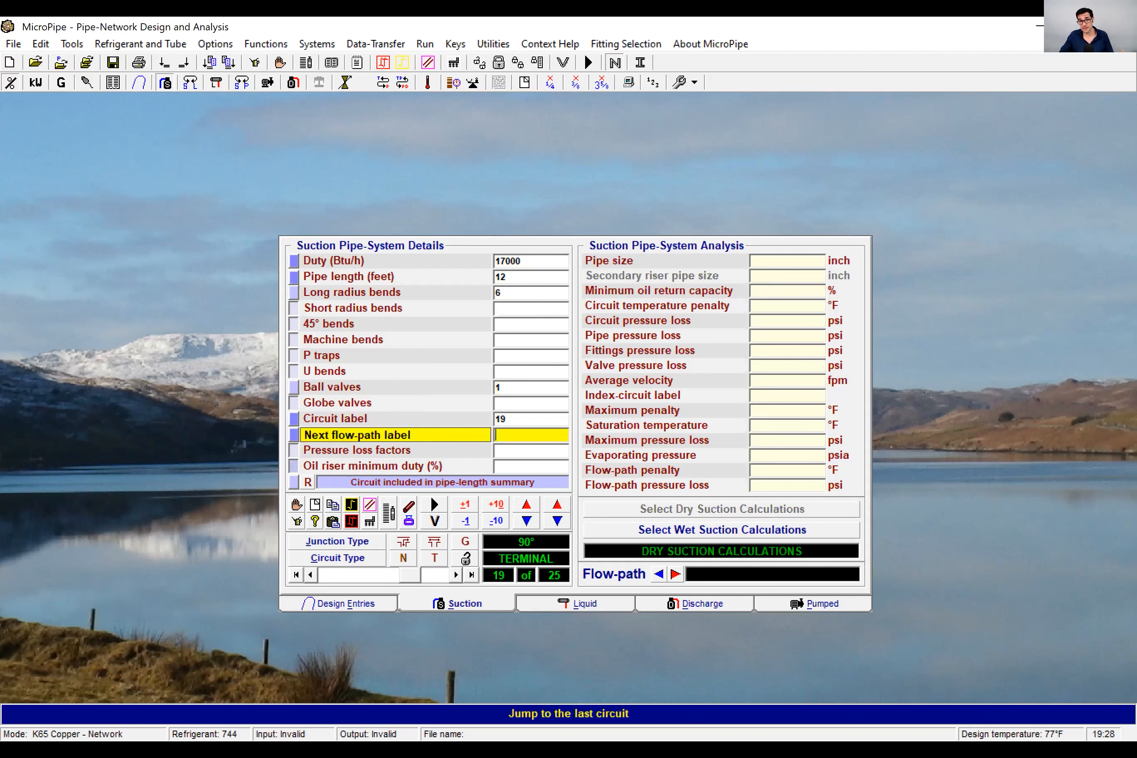
text(20)
Step: For terminal suction circuit 20, enter duty 17000 Btu/h, pipe length 1 foot, 6 long radius bends and 1 ball valve
click(456, 576)
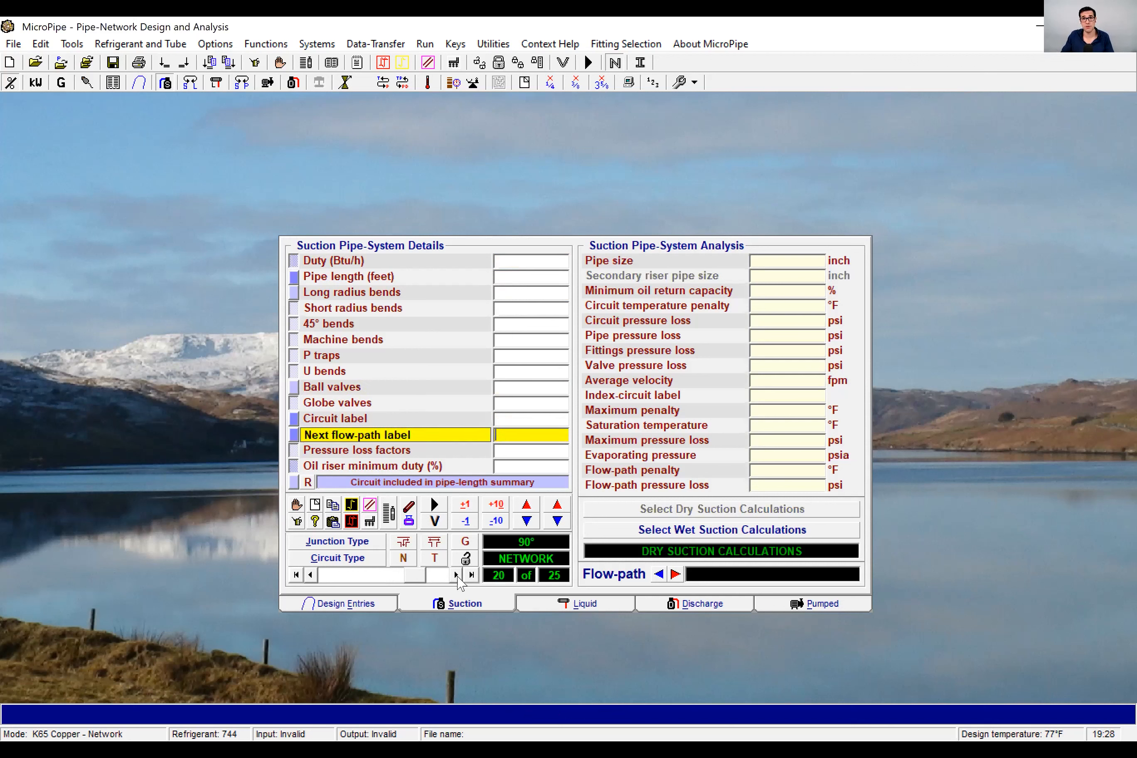
text(17000)
key(Return)
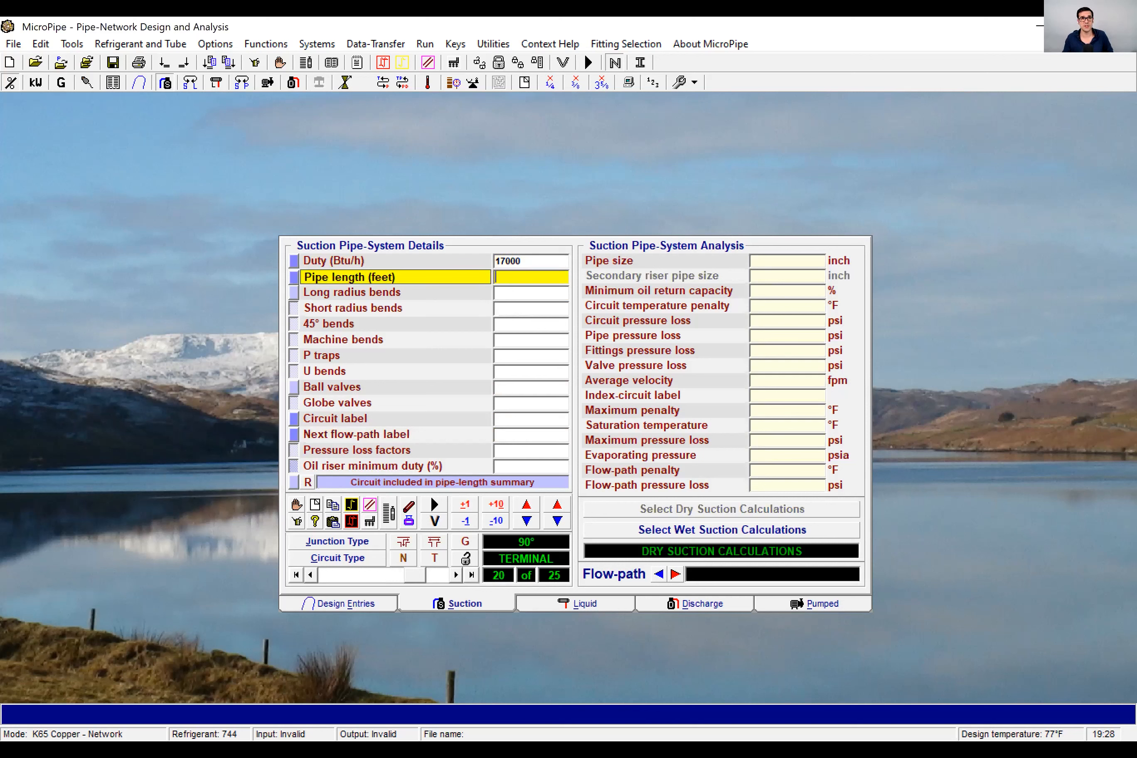
text(1)
key(Return)
text(6)
key(Return)
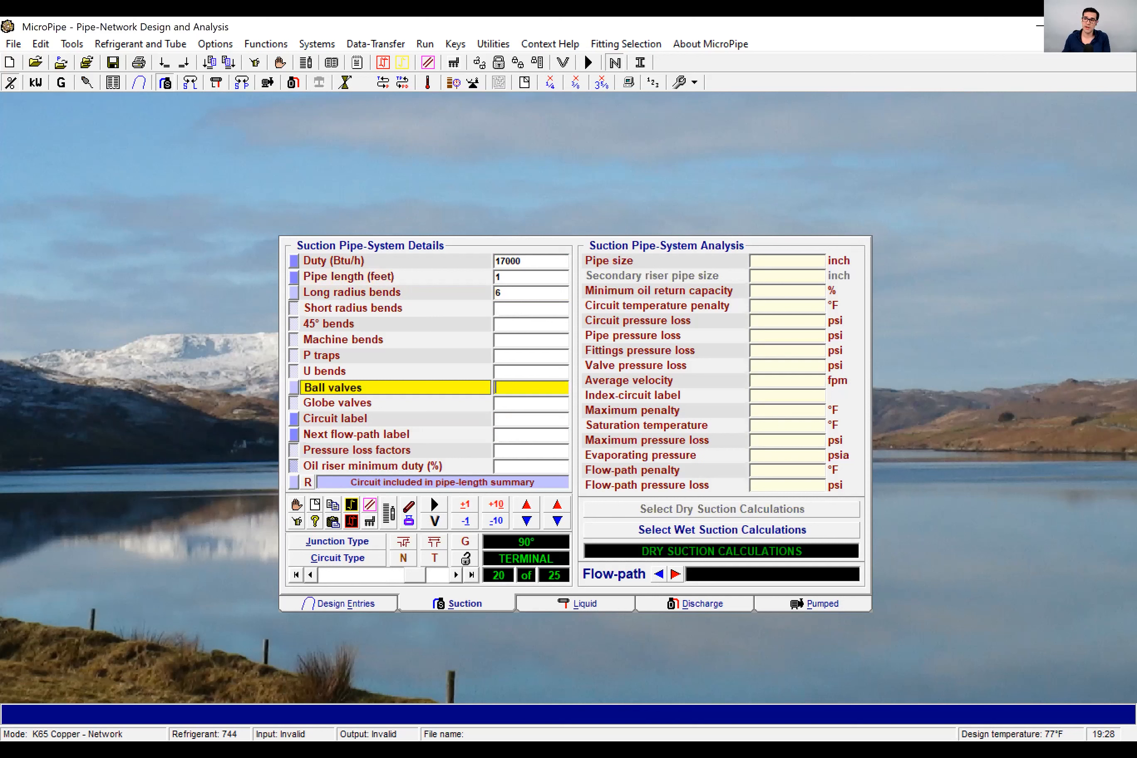
text(1)
key(Return)
Step: Give suction circuit 20 the circuit label 20 and next flow-path label 21
text(20)
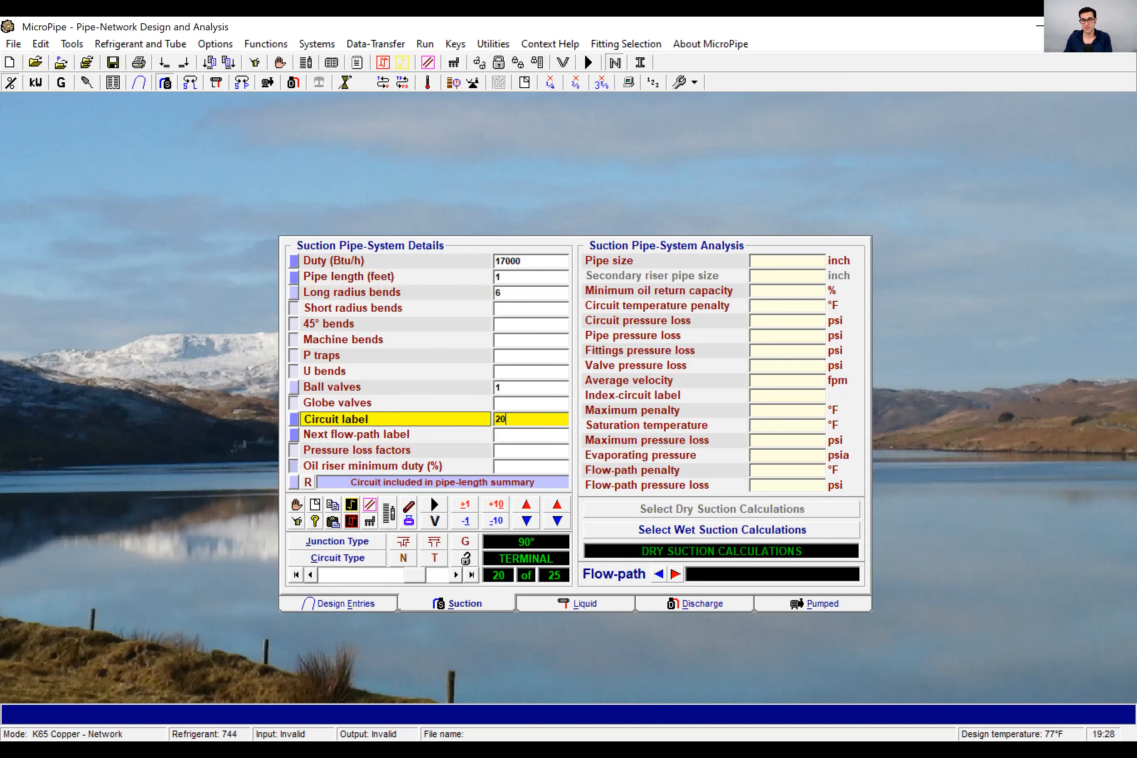
key(Return)
text(21)
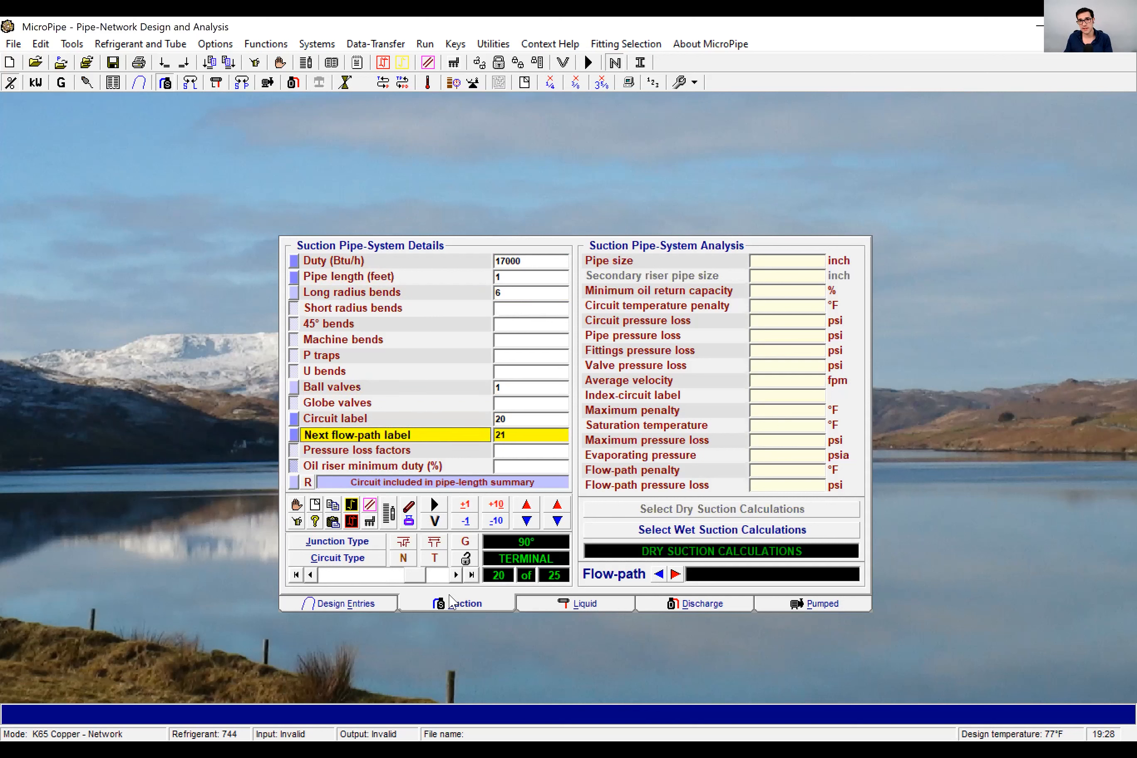
Step: Fill in suction circuit 21 with a pipe length of 6 feet, circuit label 21 and next flow-path label 22
click(456, 576)
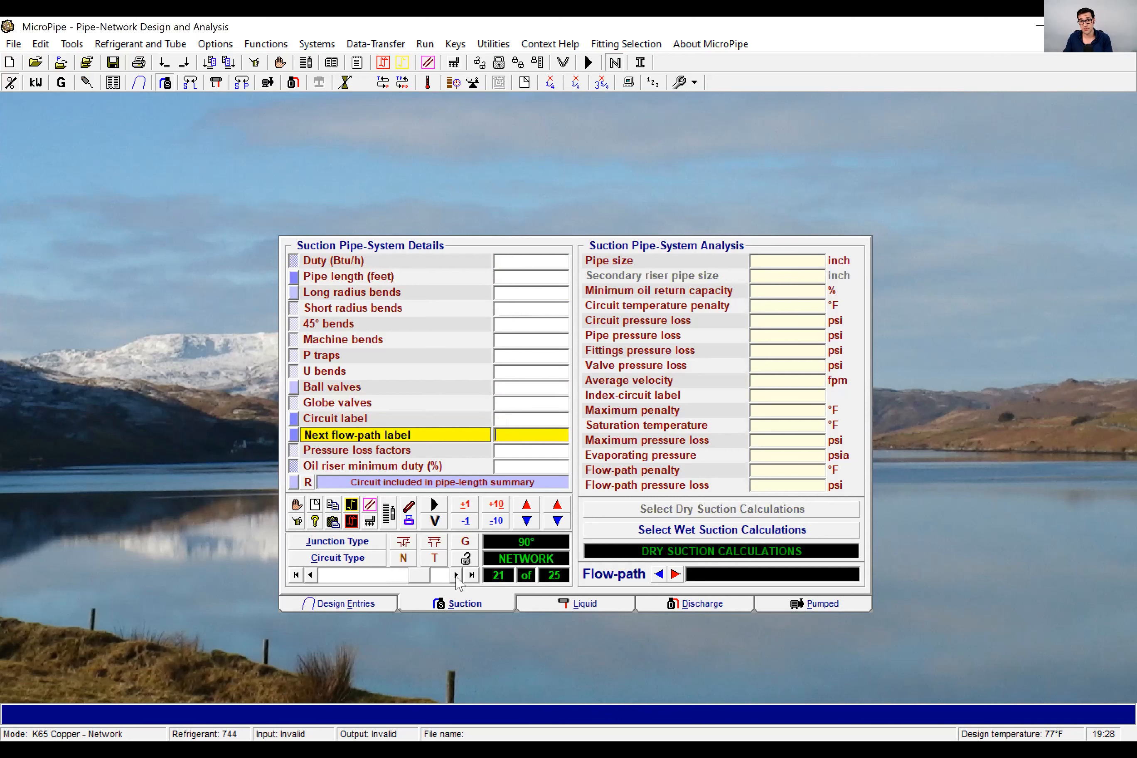
key(Return)
text(6)
key(Return)
key(Return)
key(Return)
text(3)
text(1)
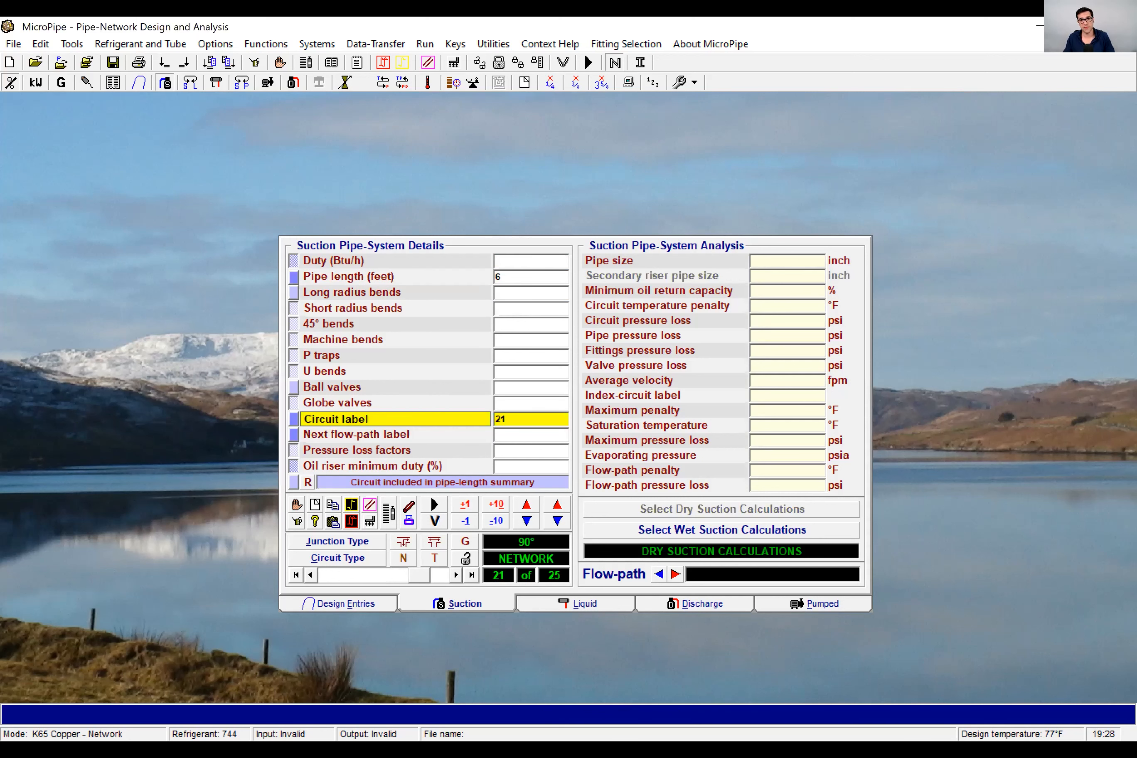
key(Return)
text(22)
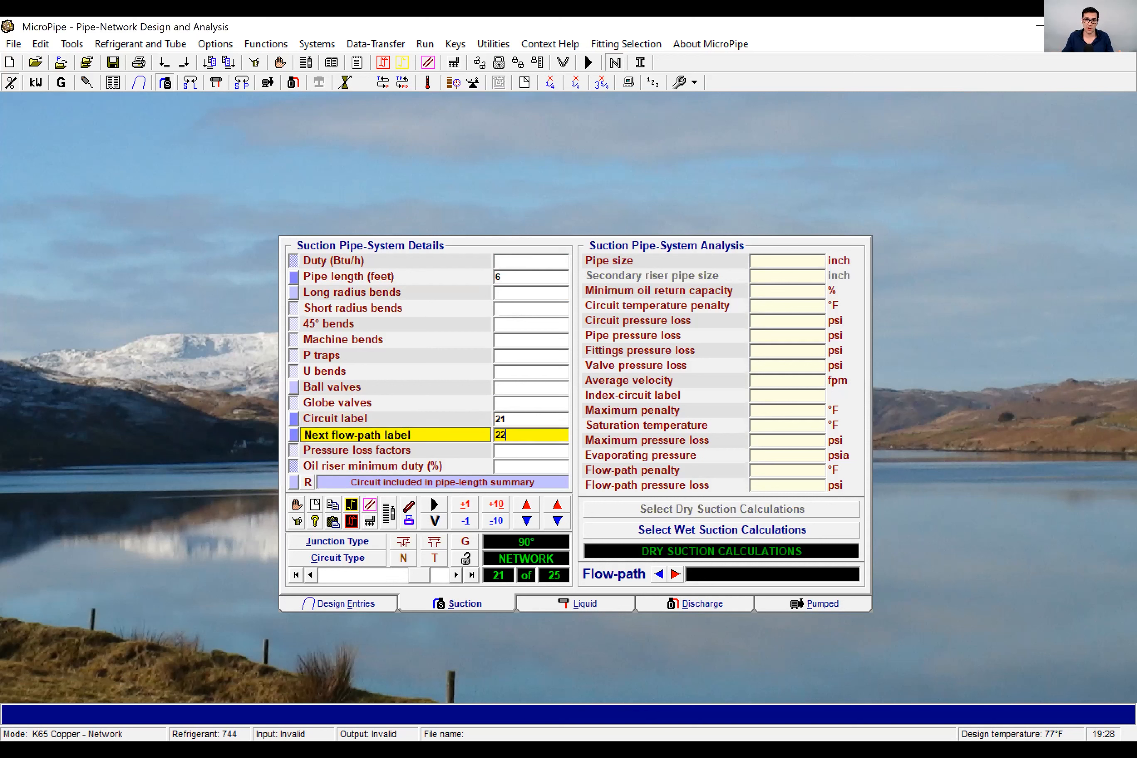
Step: Fill in suction circuit 22 with a pipe length of 1 foot, circuit label 22 and next flow-path label 23
click(456, 576)
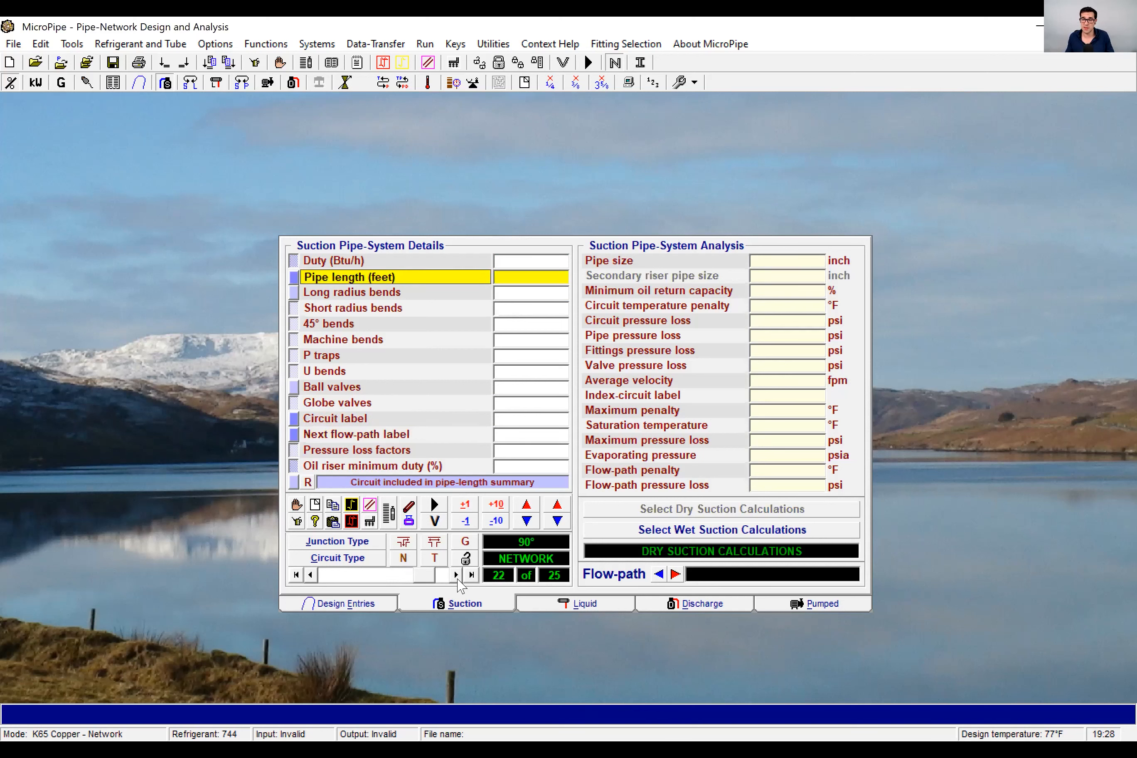
text(1)
key(Return)
key(Return)
key(Return)
text(22)
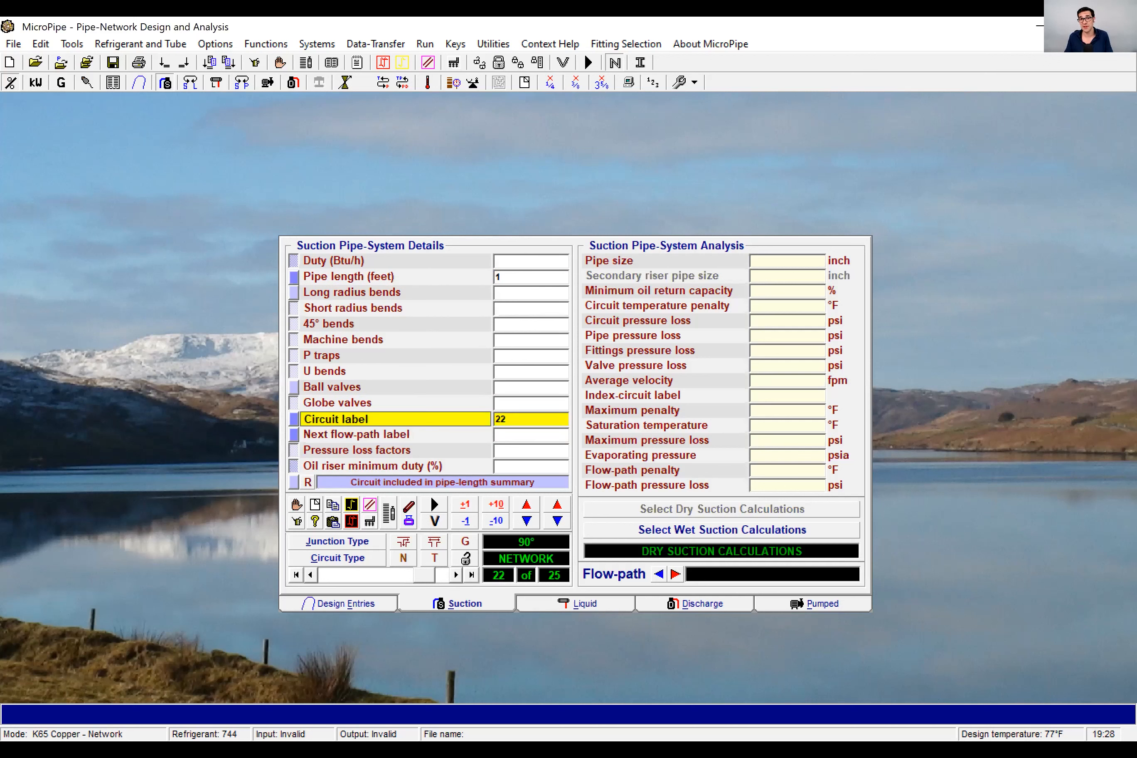
key(Return)
text(2)
text(1)
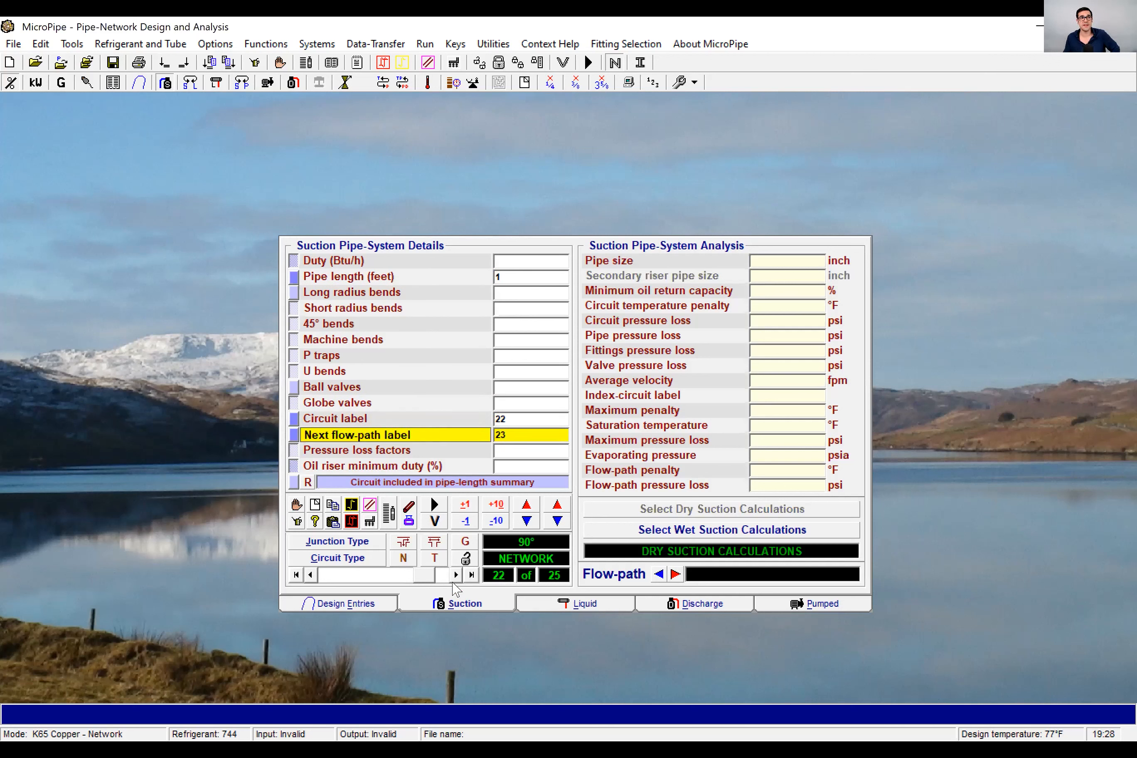
Step: Make suction circuit 23 a single suction riser with a pipe length of 12 feet and 6 long radius bends
click(457, 576)
click(349, 510)
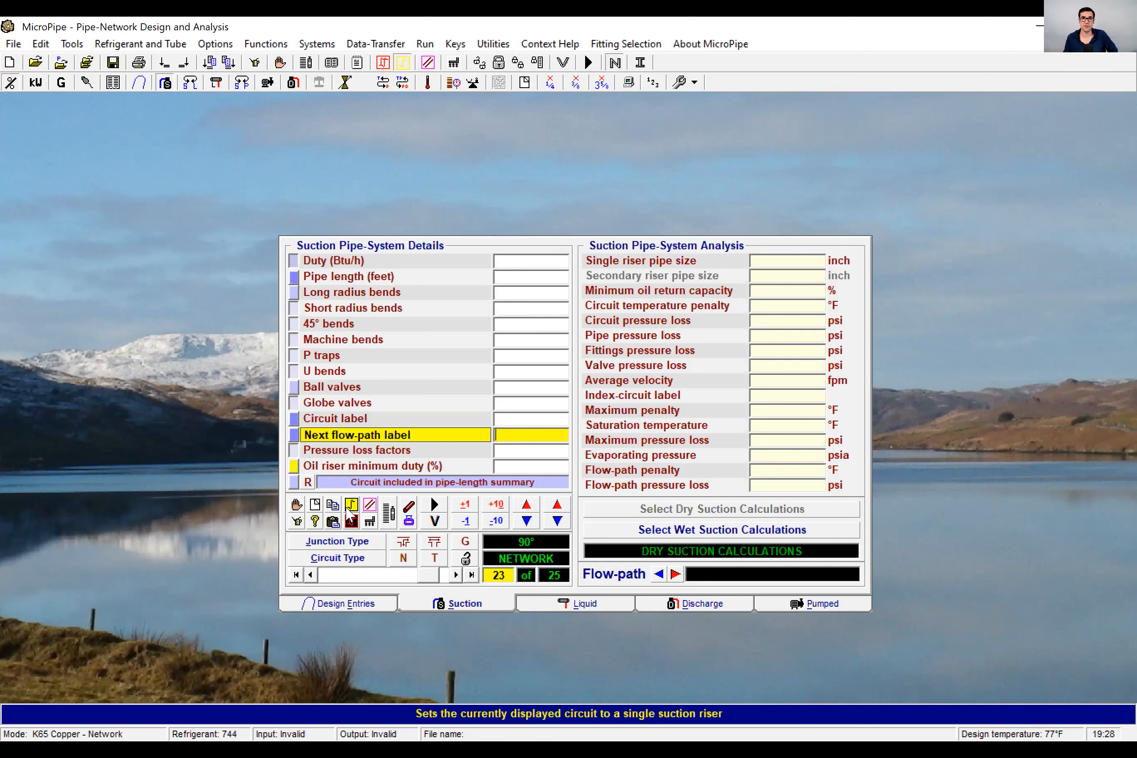
key(Return)
key(Return)
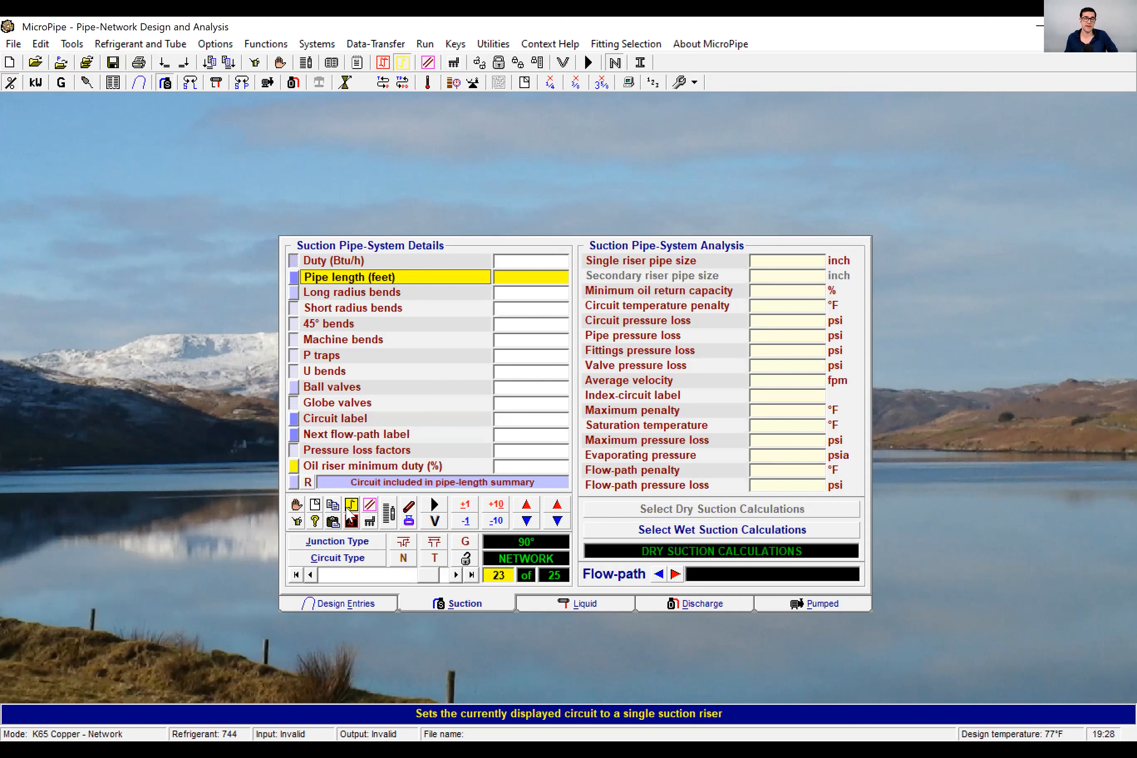
text(12)
key(Return)
text(6)
key(Return)
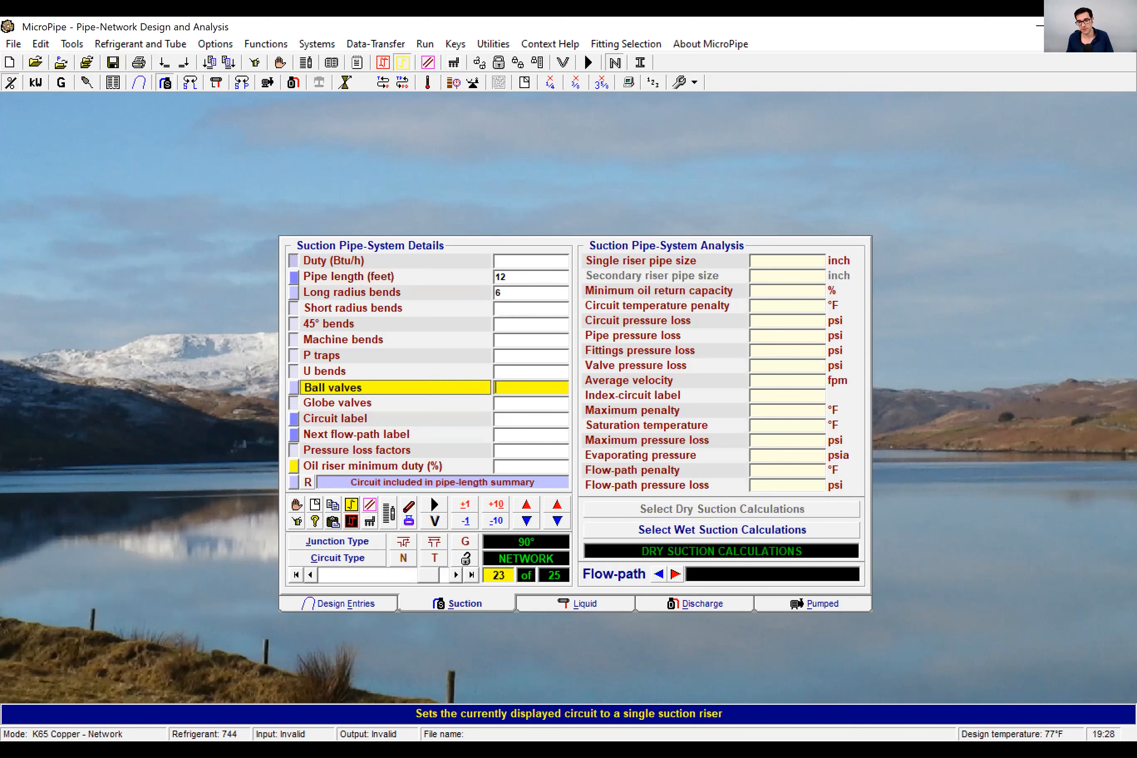
Step: Give riser circuit 23 the circuit label 23, next flow-path label 24 and an oil riser minimum duty of 33%
key(Return)
text(23)
key(Return)
text(24)
key(Return)
text(33)
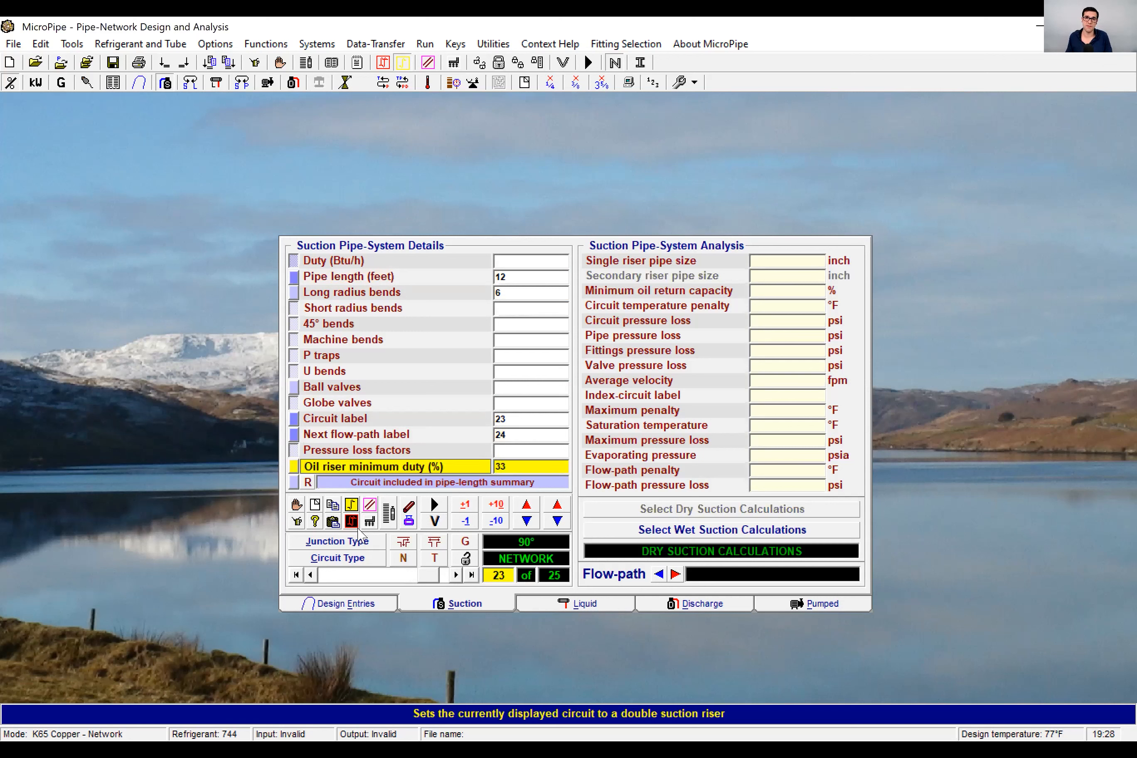
Step: Fill in suction circuit 24 with pipe length 20 feet, 1 long radius bend, 1 ball valve, circuit label 24 and next flow-path label 25
click(455, 575)
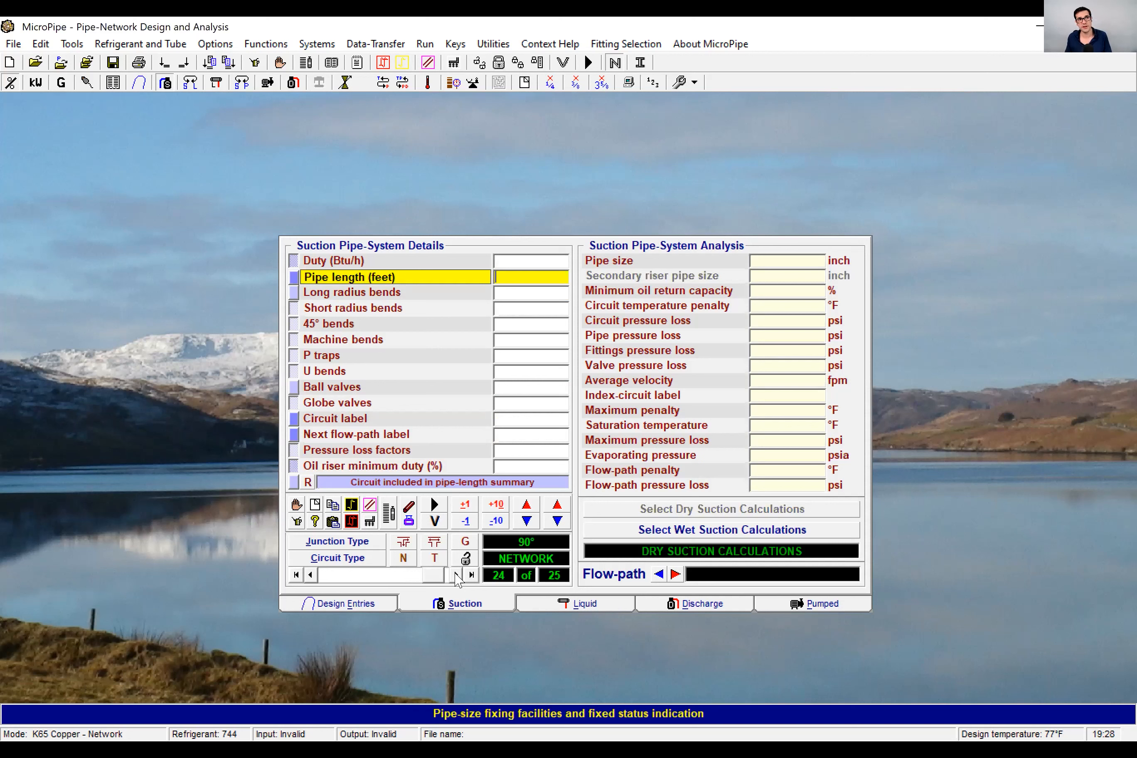
text(20)
key(Return)
text(24)
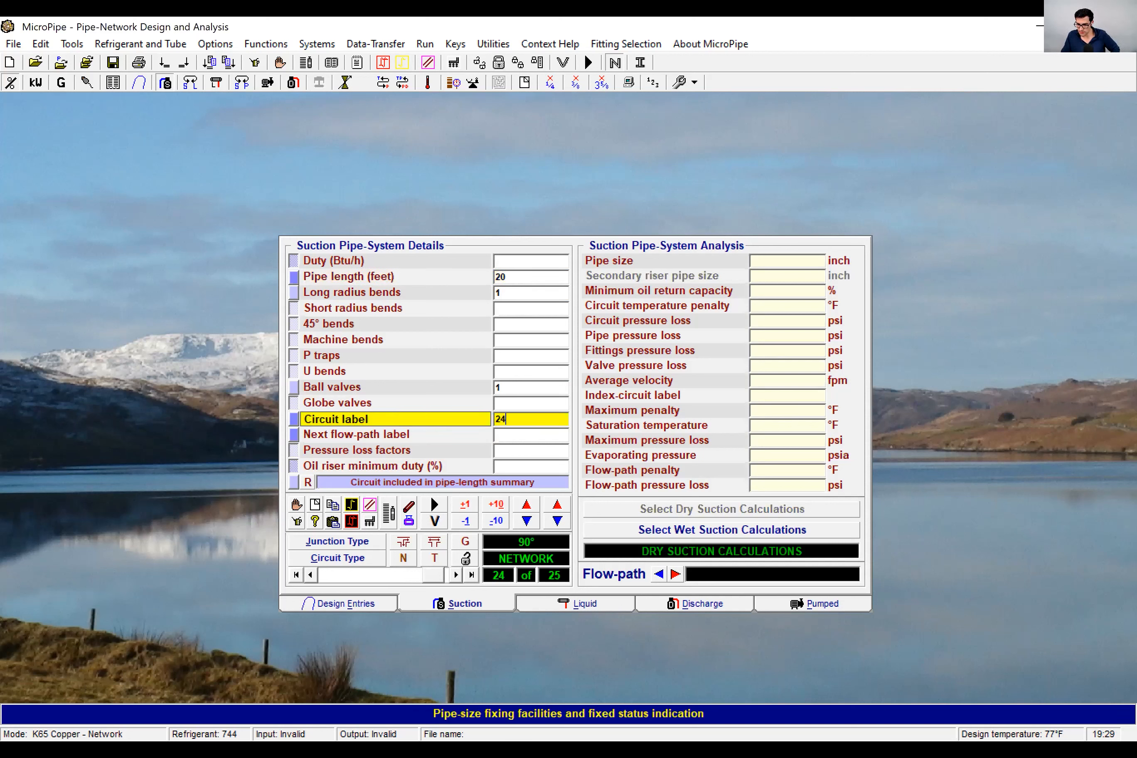
key(Return)
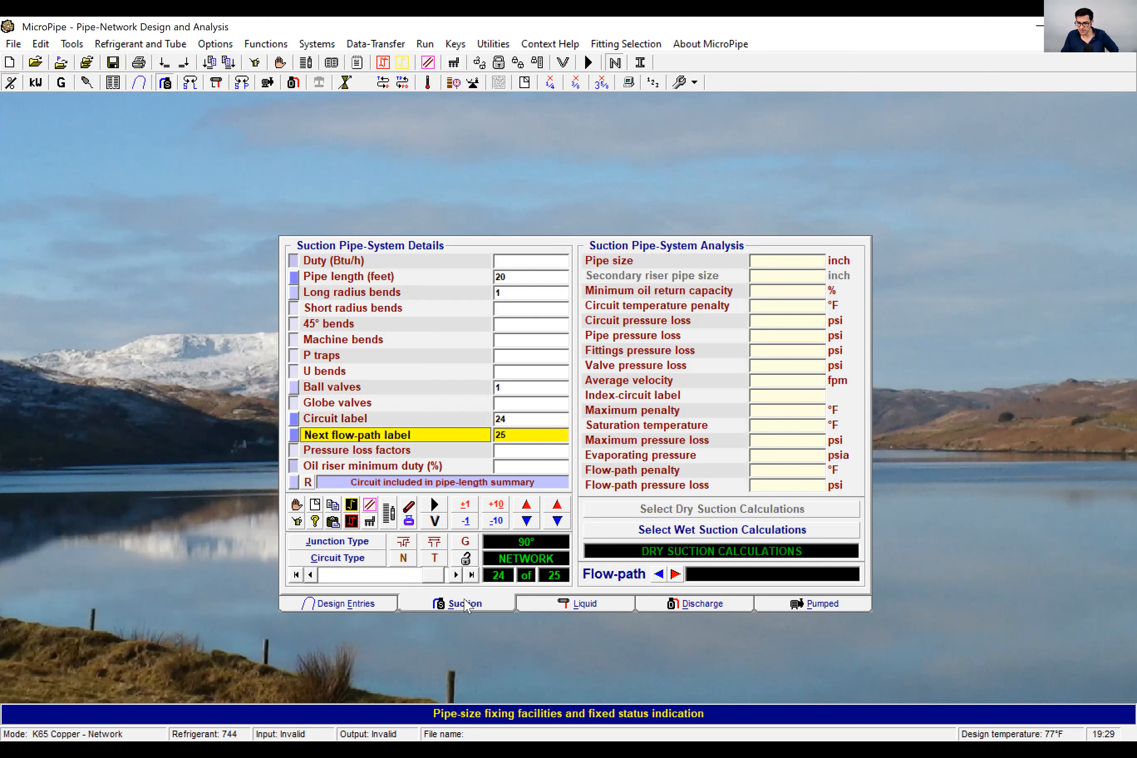
Step: Fill in final suction circuit 25 with a pipe length of 55 feet, 2 long radius bends and circuit label 25
click(456, 575)
text(55)
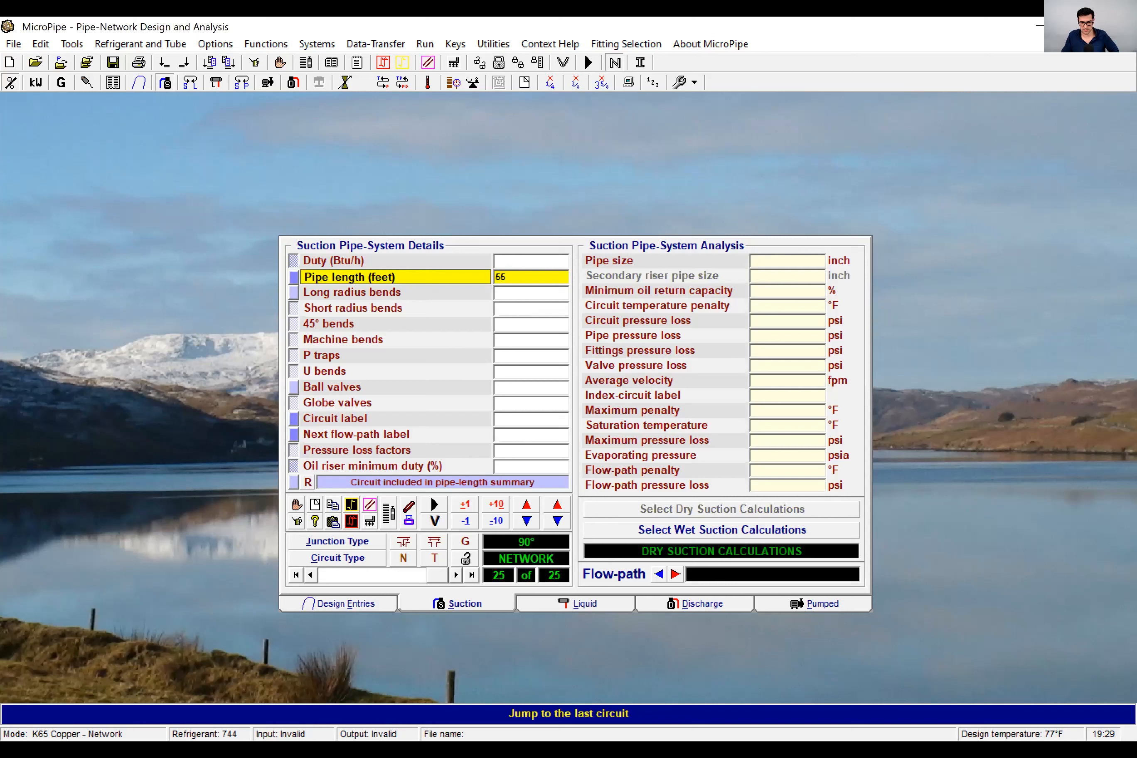
key(Return)
text(2)
key(Return)
key(Return)
text(25)
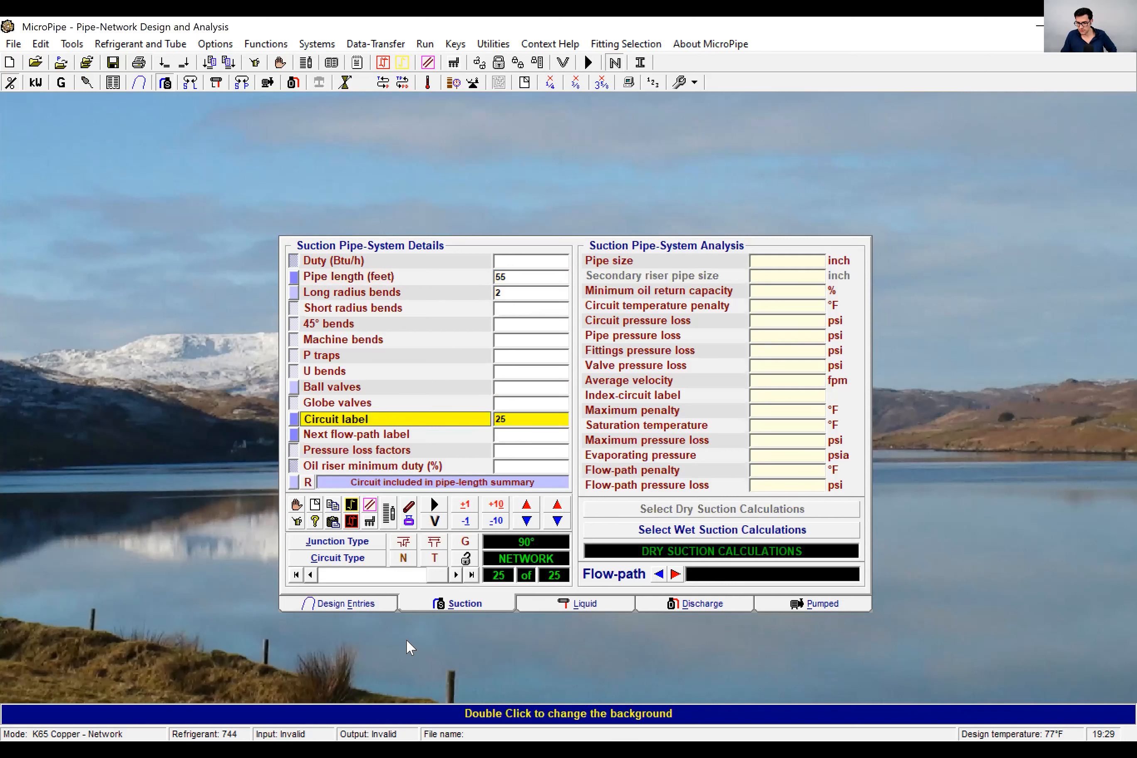
Step: Run the validation and pipe-sizing analysis of the suction network and display the results for circuit 1
click(438, 511)
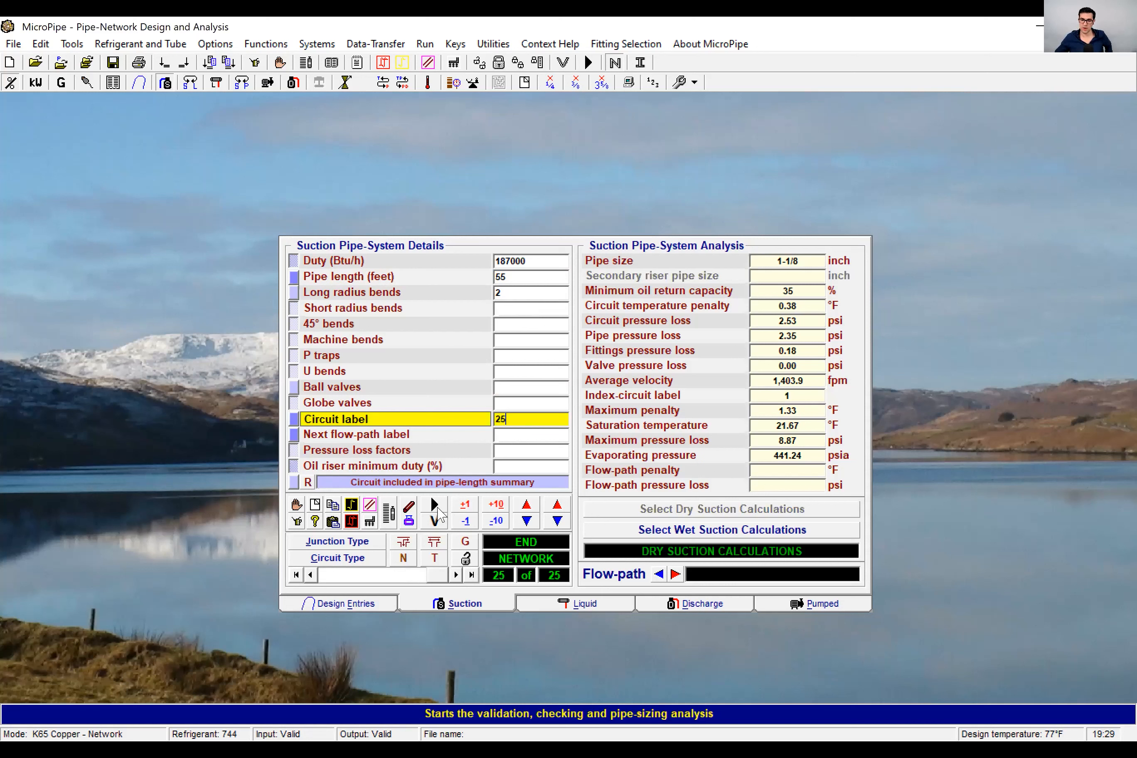
click(346, 580)
click(348, 581)
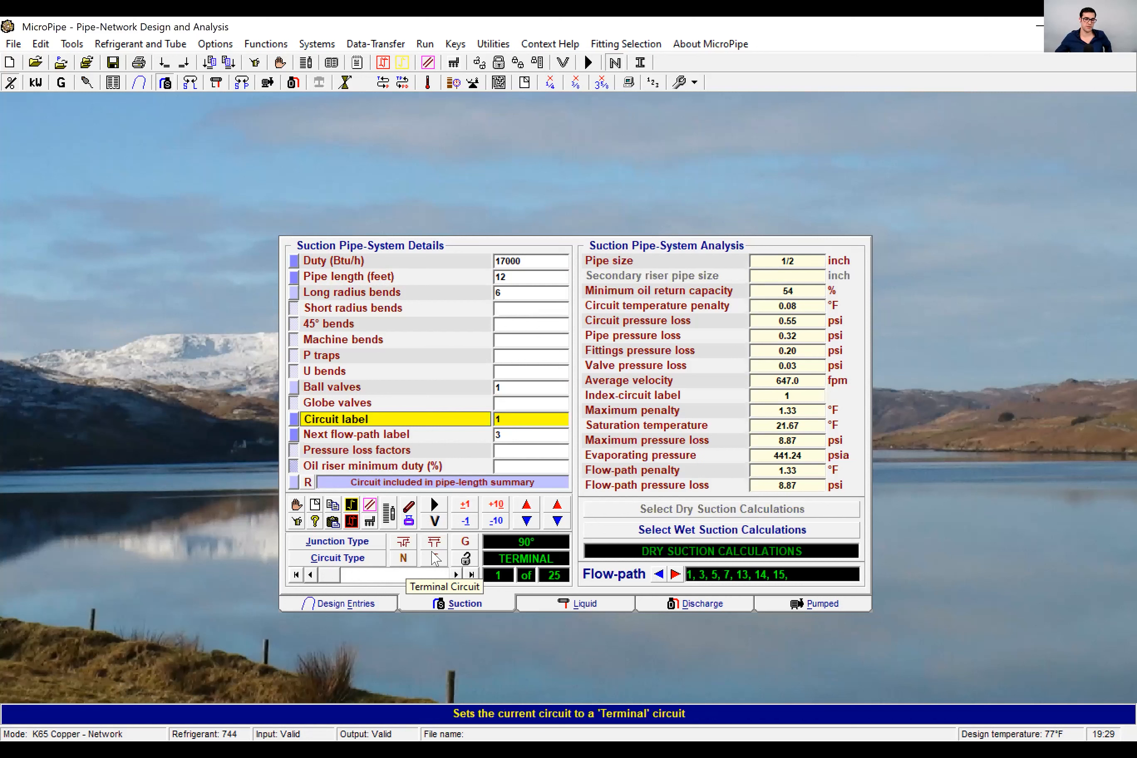
mouse_move(331, 575)
mouse_down()
mouse_move(393, 575)
mouse_move(334, 573)
mouse_up()
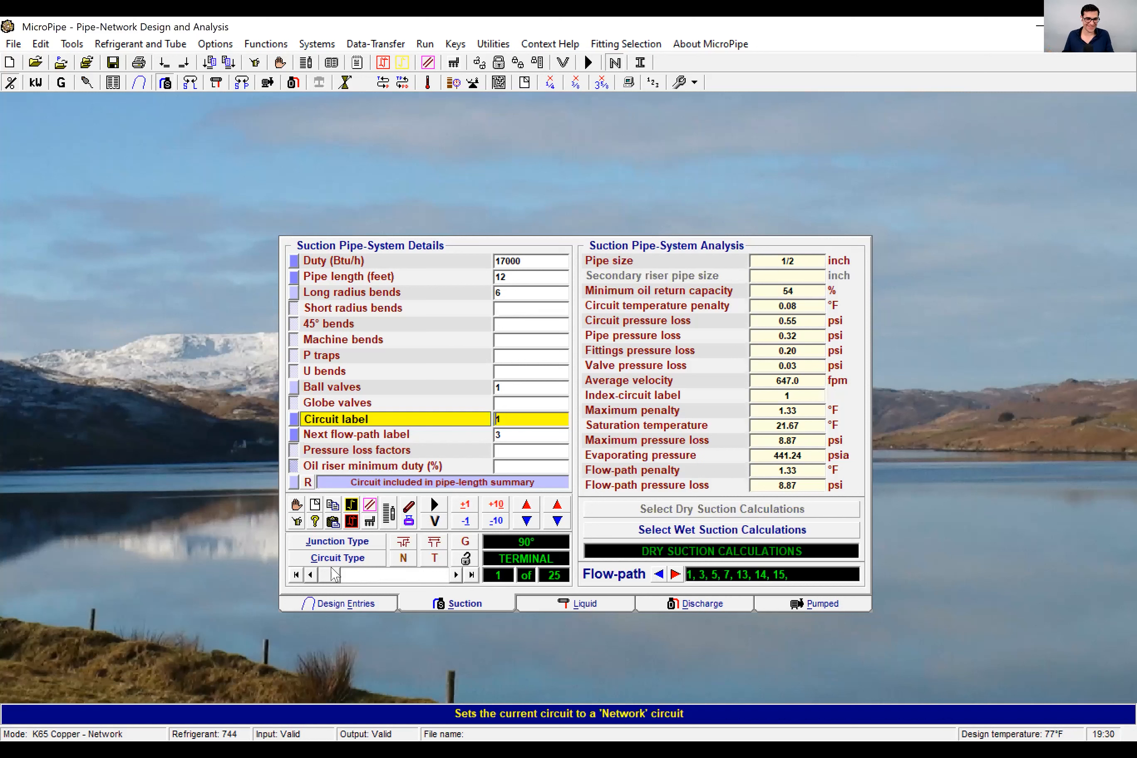
Step: Examine the calculated pipe sizes and pressure losses of the suction circuits in sequence up to circuit 7
click(455, 576)
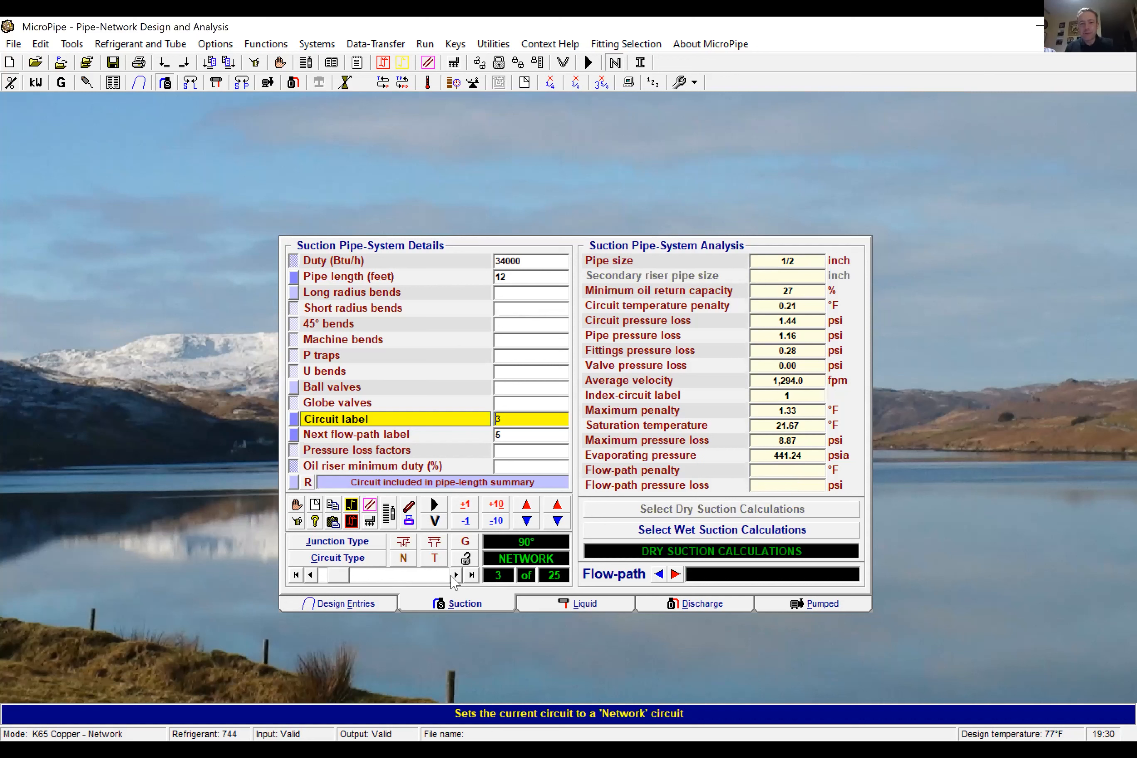
click(452, 576)
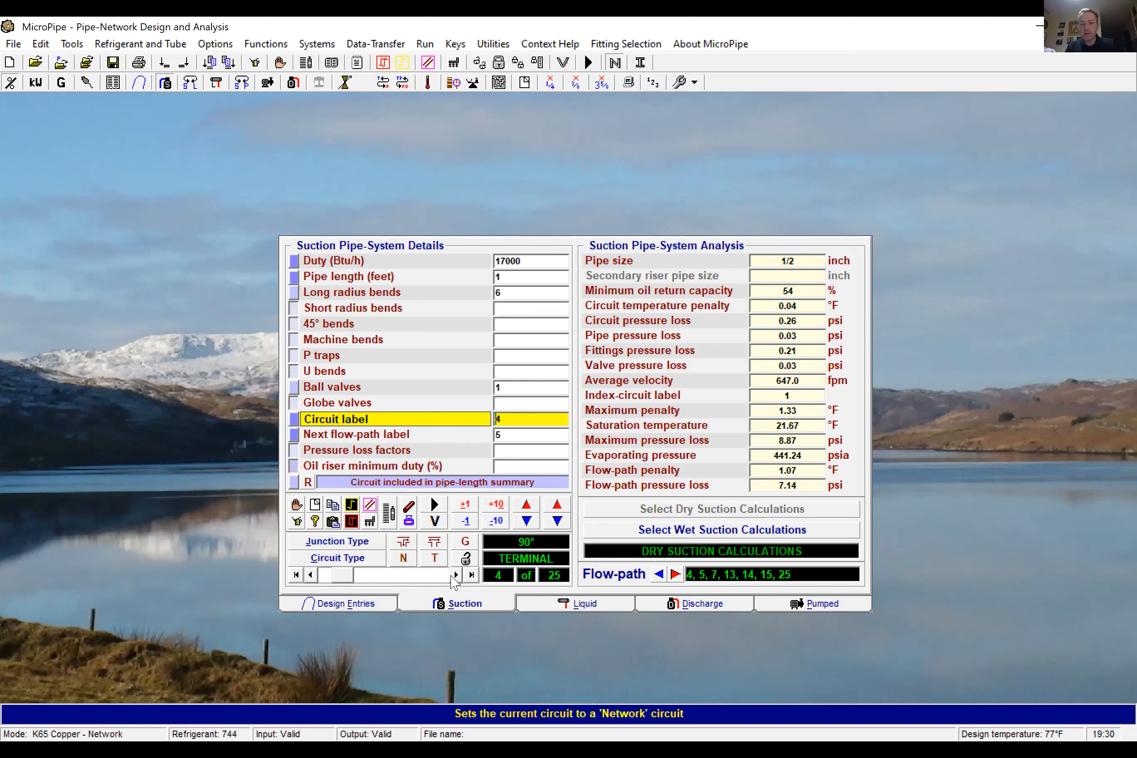
click(455, 575)
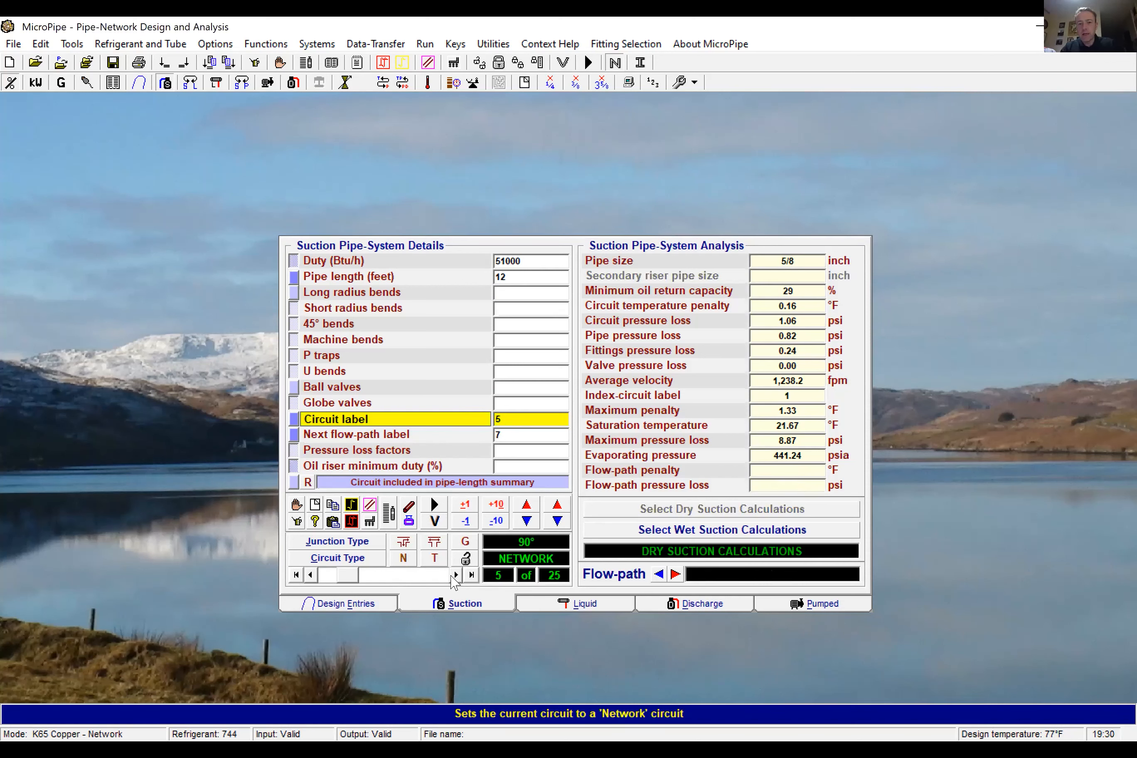
click(455, 575)
click(455, 575)
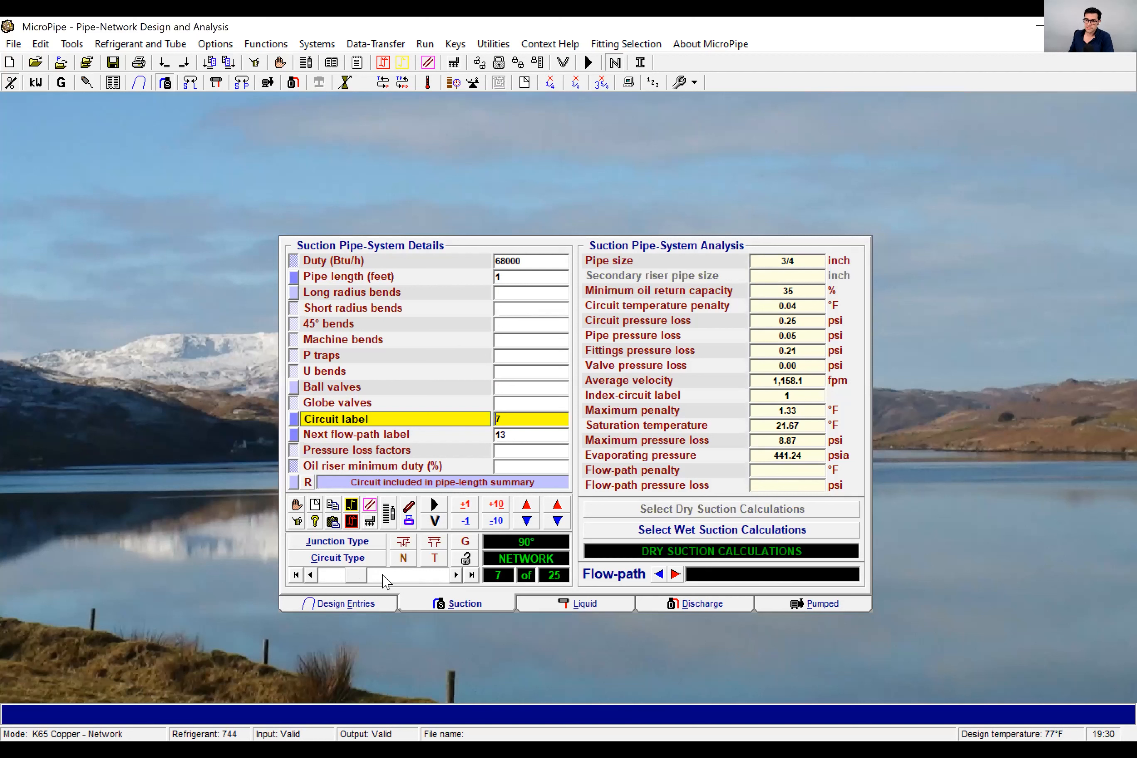
Step: Return to suction circuit 1 and compare the duties, pipe sizes and flow-path penalties of the circuits along its path to circuit 7
drag(349, 577, 319, 576)
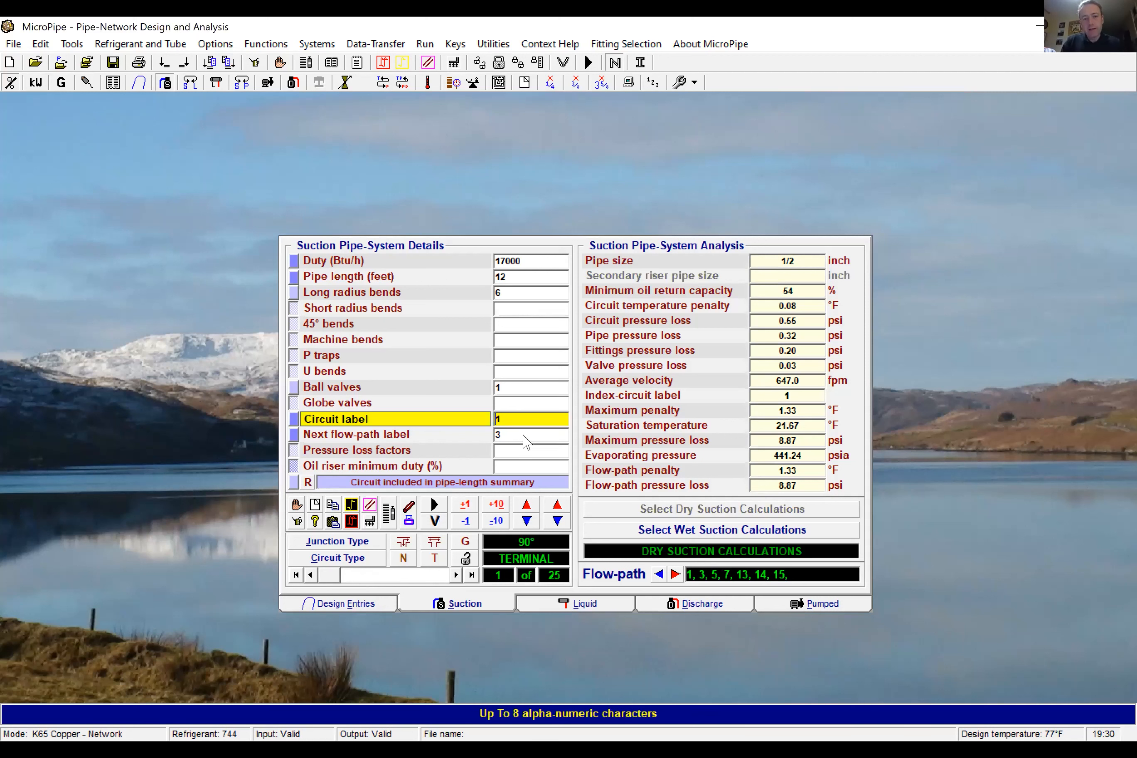
click(456, 576)
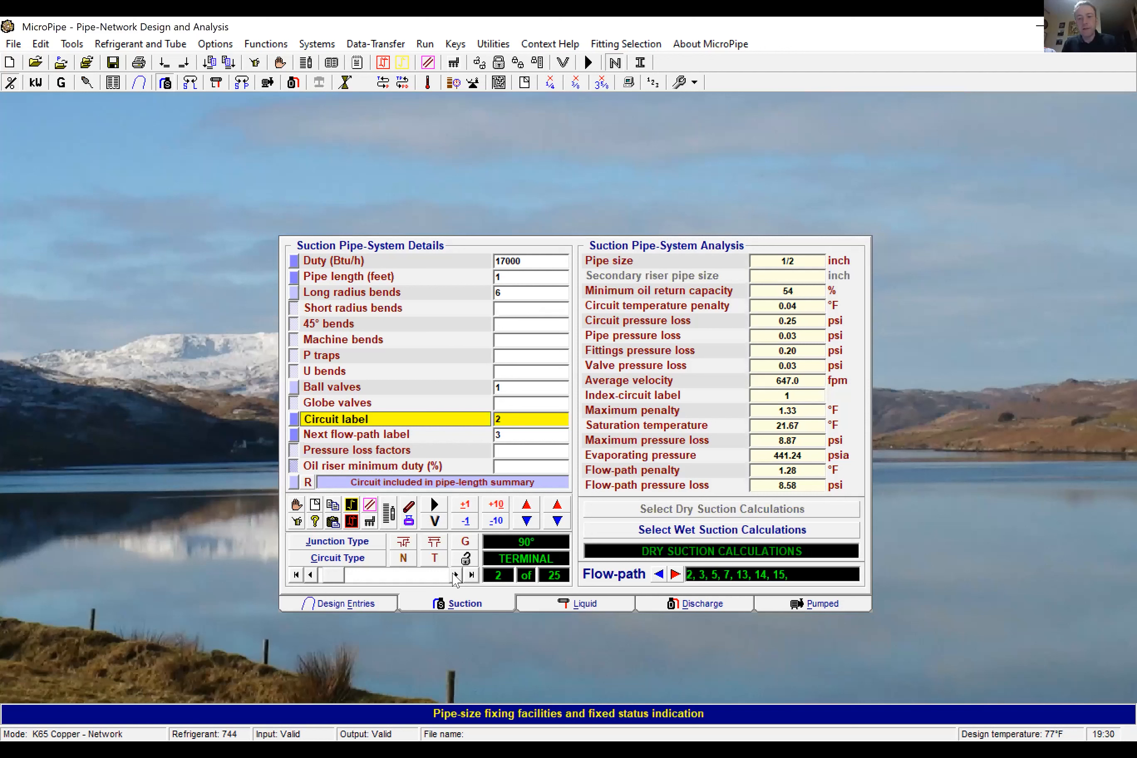
click(455, 575)
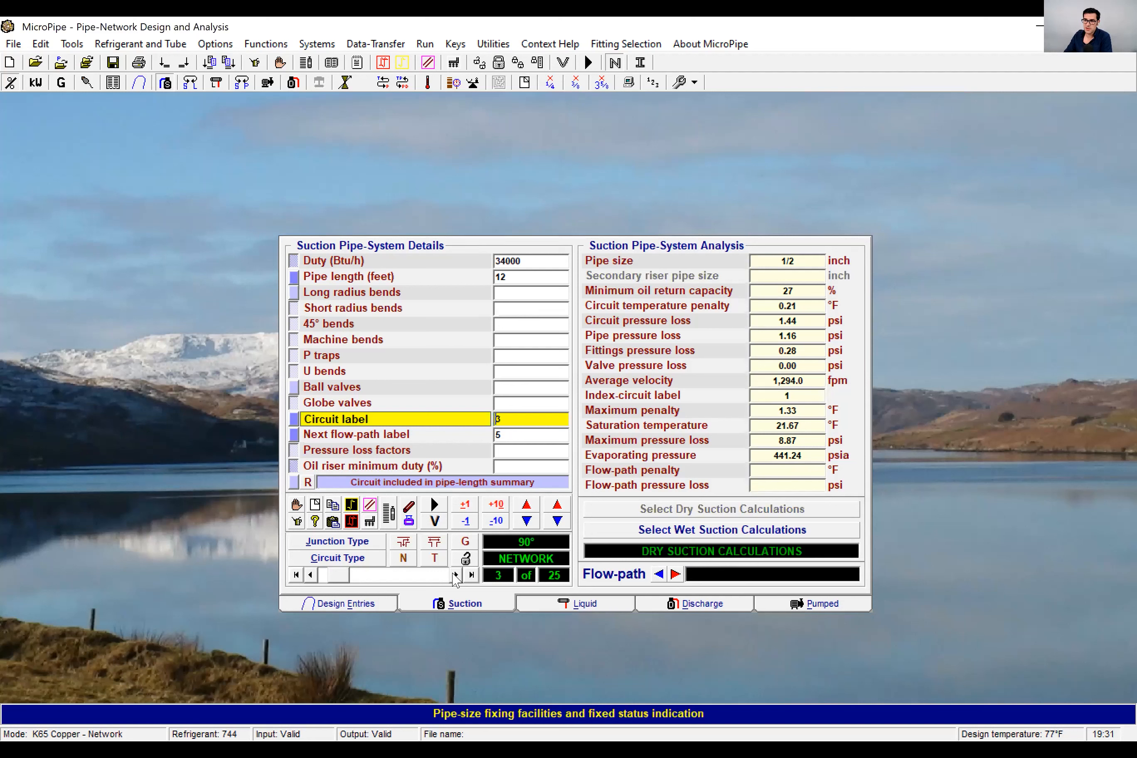
click(312, 575)
click(311, 575)
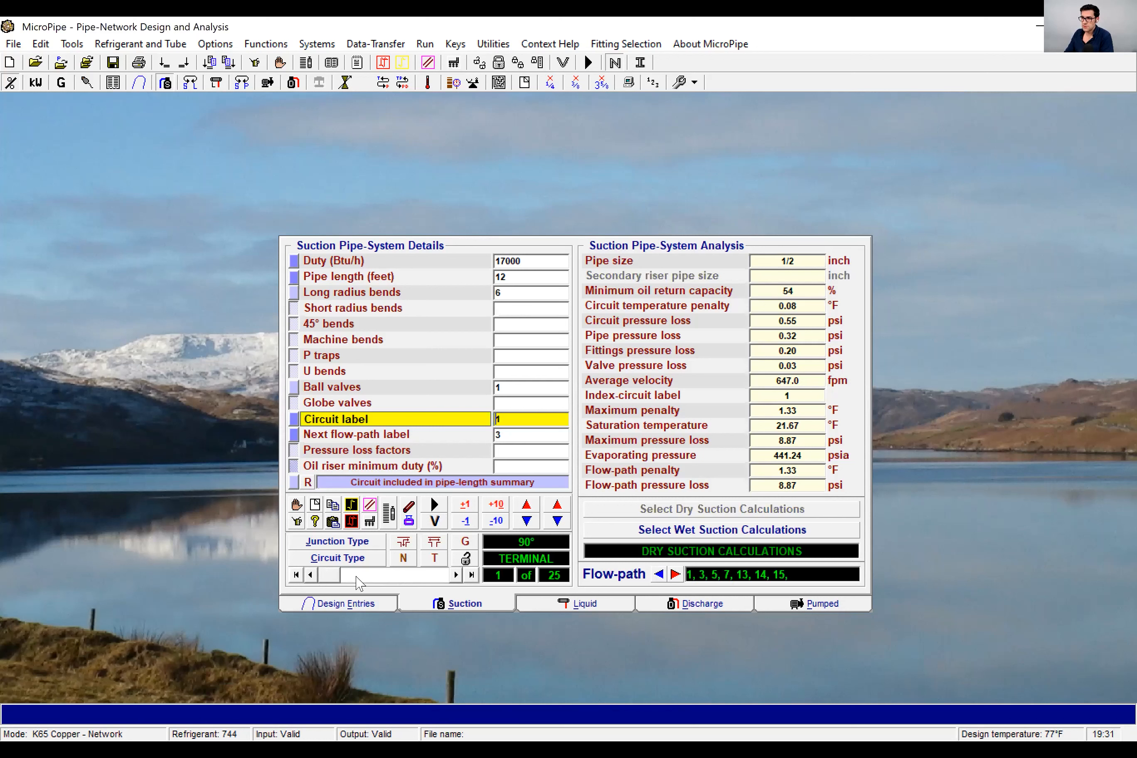
click(456, 575)
click(456, 575)
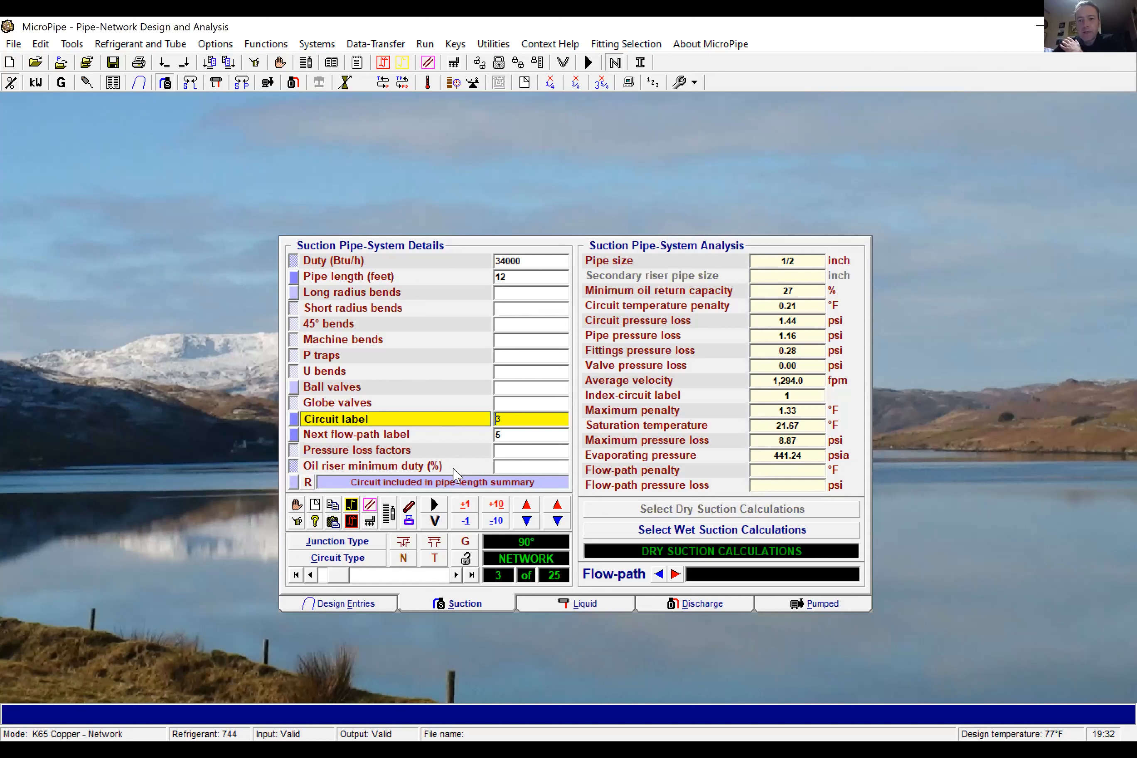
click(456, 574)
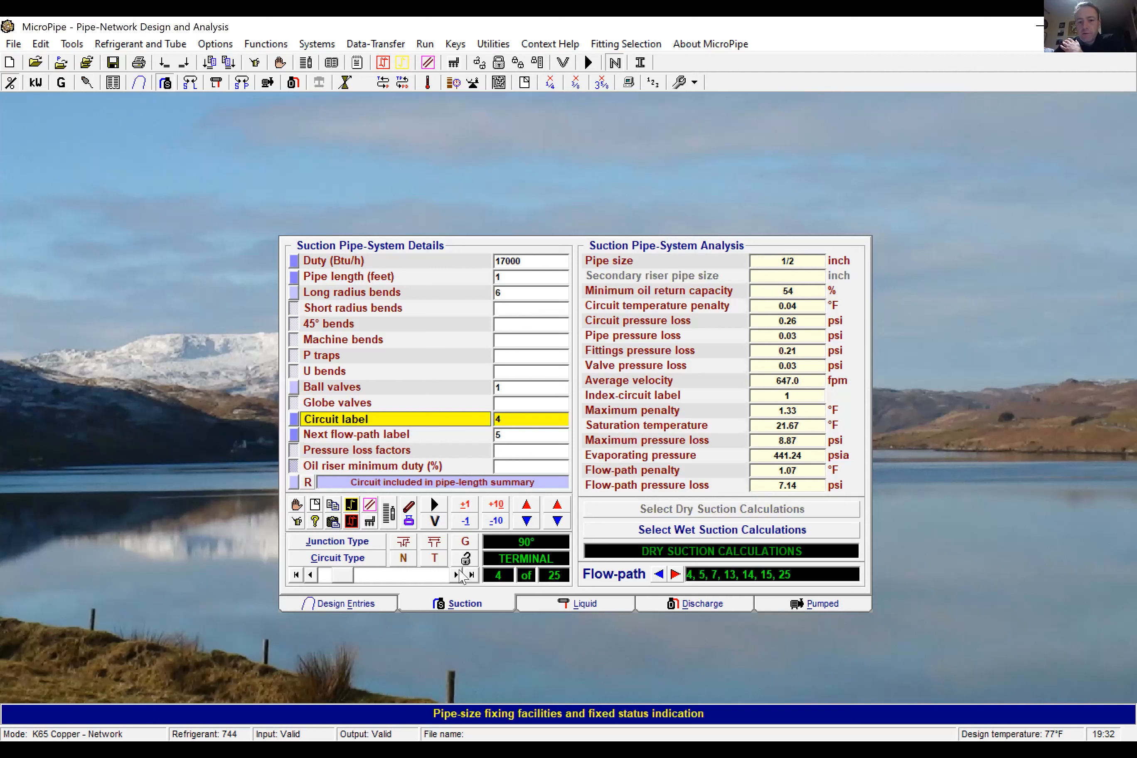
click(458, 573)
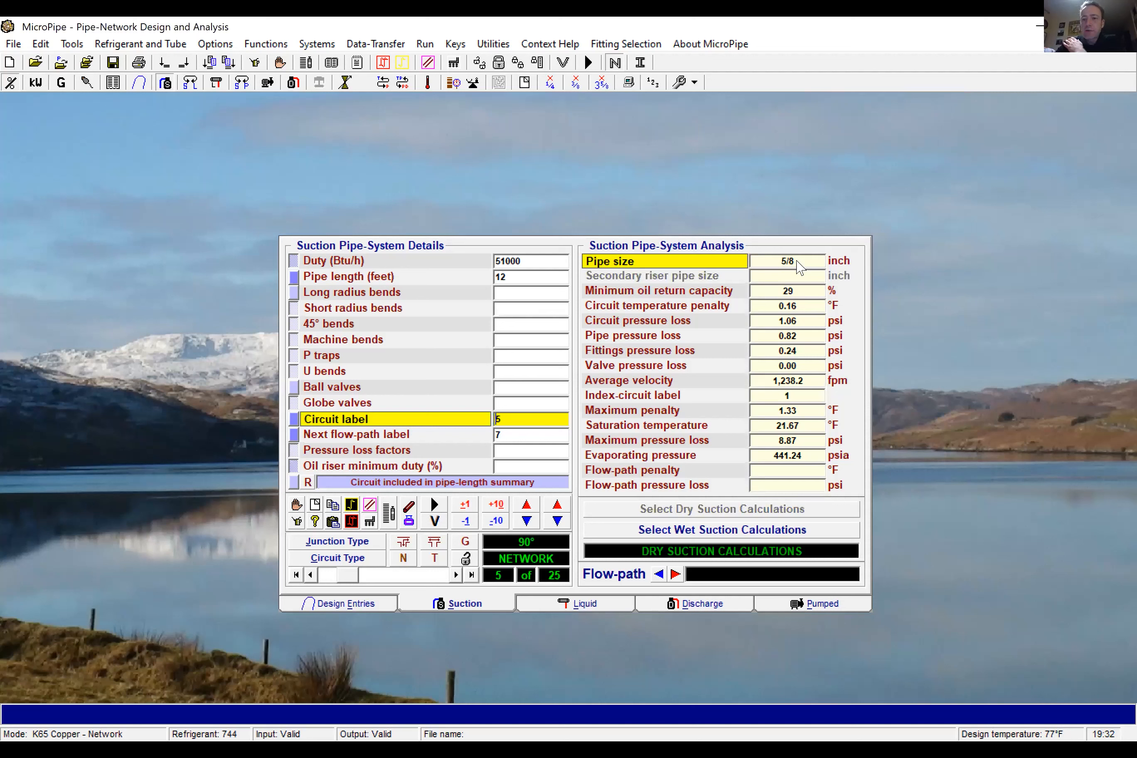
click(455, 573)
click(457, 569)
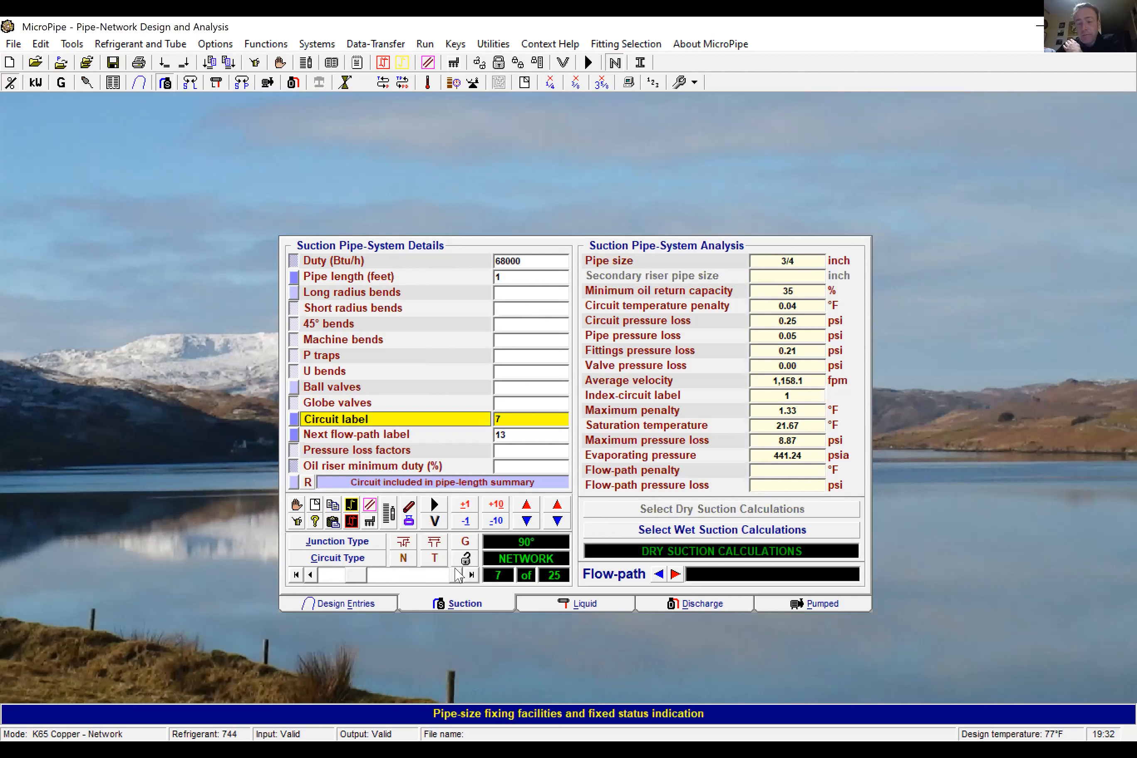
Step: Examine the calculated pipe sizes, penalties and pressure losses of suction circuits 8 to 14 in sequence, including the riser size of circuit 14
click(455, 569)
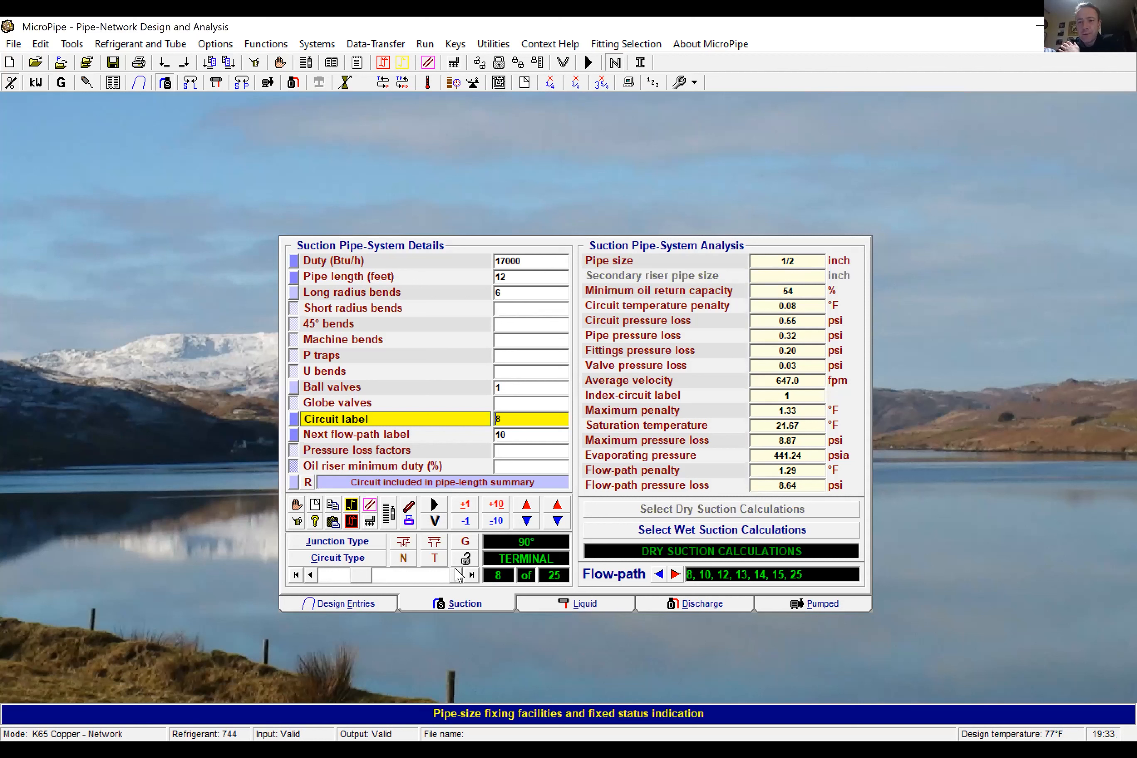
click(455, 568)
click(457, 575)
click(457, 575)
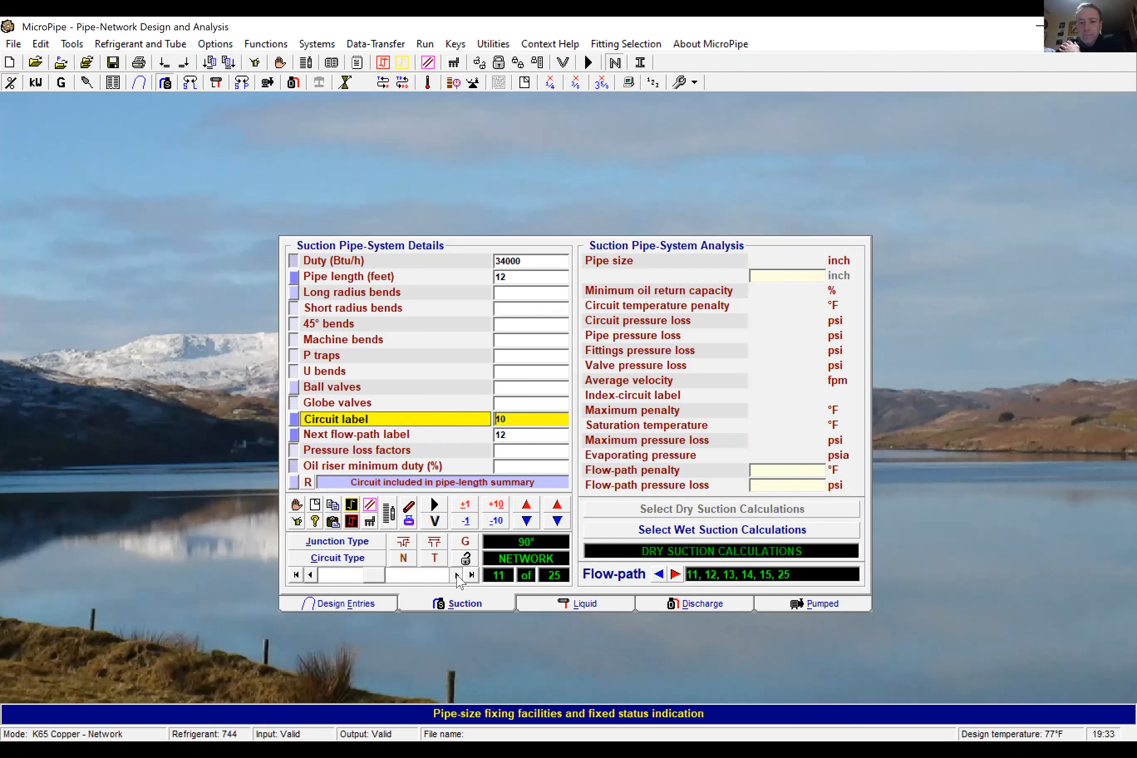
click(457, 574)
click(457, 575)
click(456, 575)
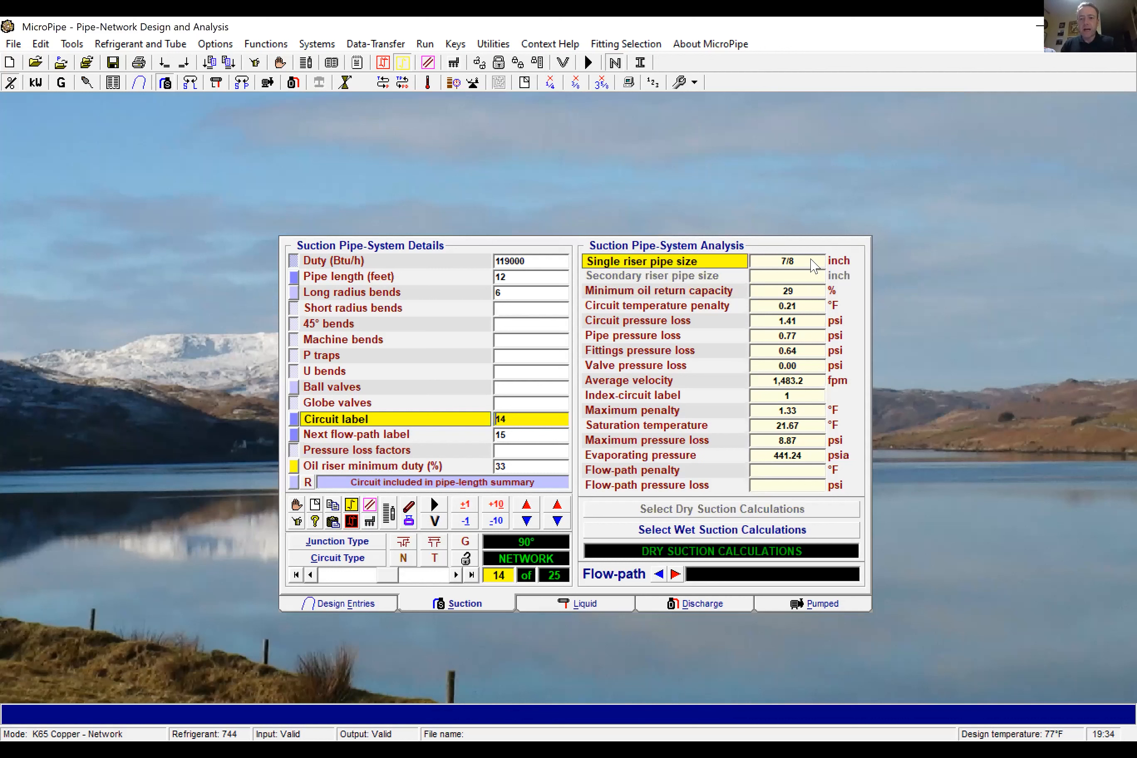
Step: Review the analysis results of the remaining suction circuits in sequence from circuit 15 to circuit 25
click(456, 576)
click(455, 576)
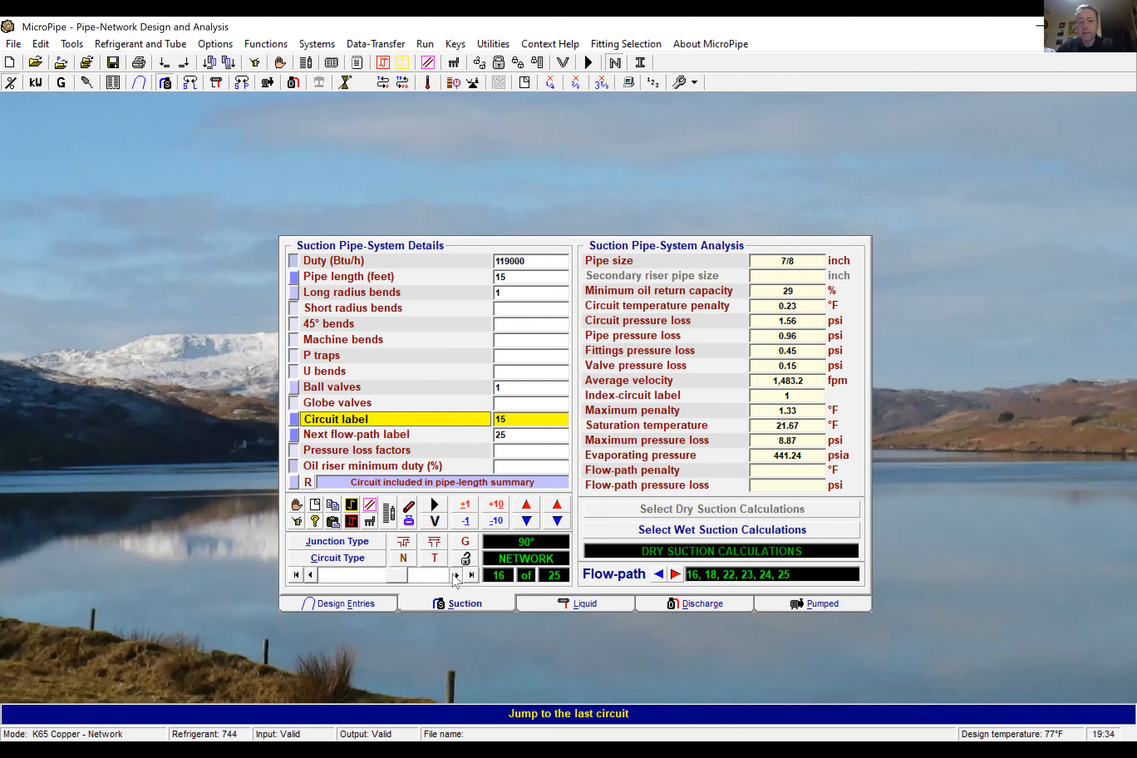
click(456, 575)
click(455, 575)
click(456, 575)
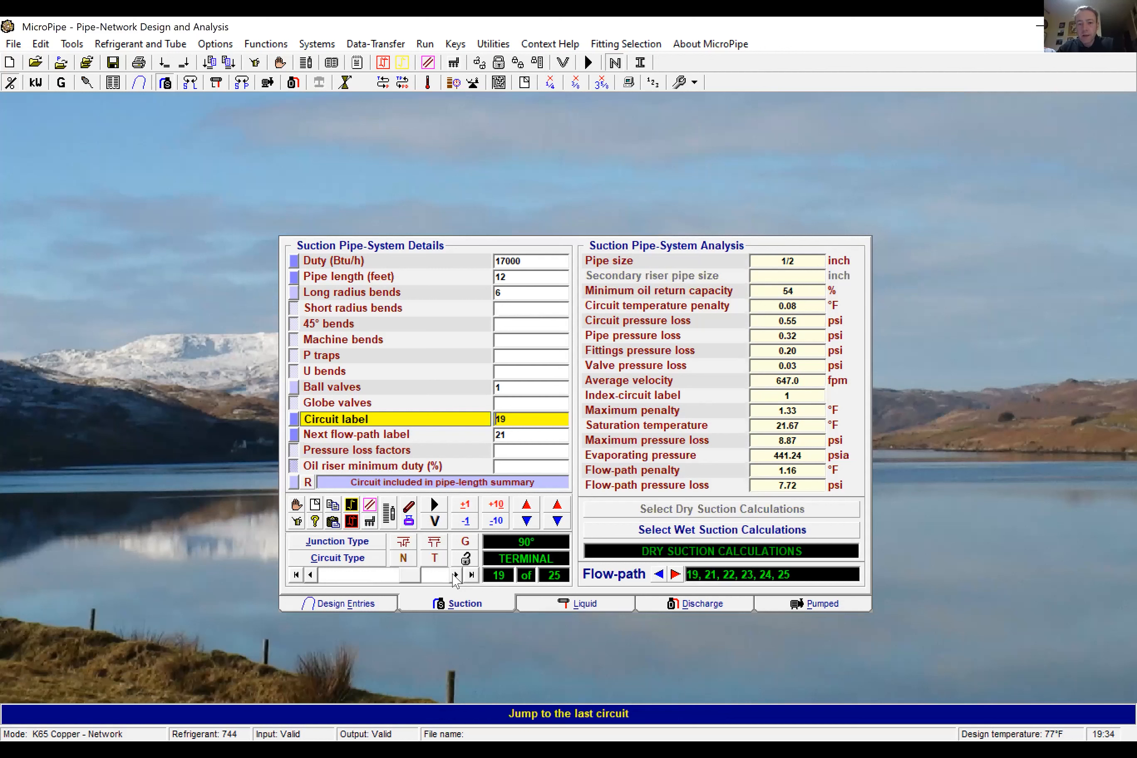
click(456, 575)
click(456, 575)
click(455, 575)
click(456, 576)
click(456, 575)
click(456, 575)
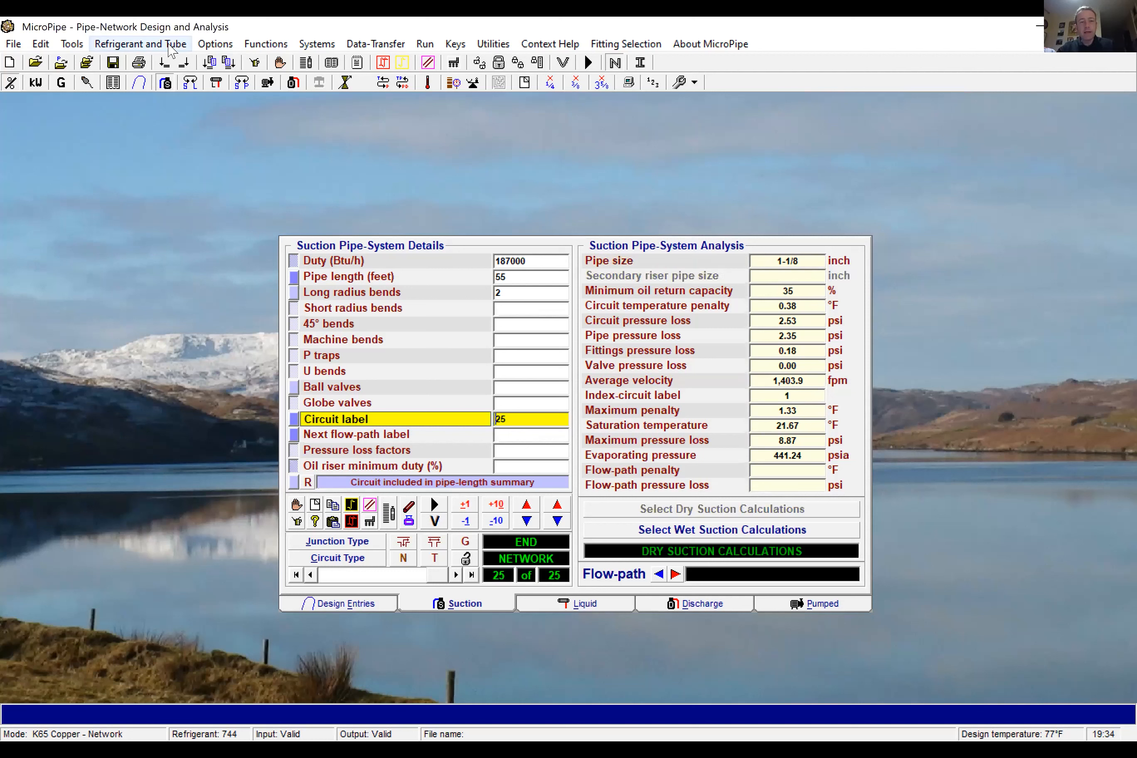
Step: Start saving the suction file and enter Suction as the project name in the project references
click(14, 44)
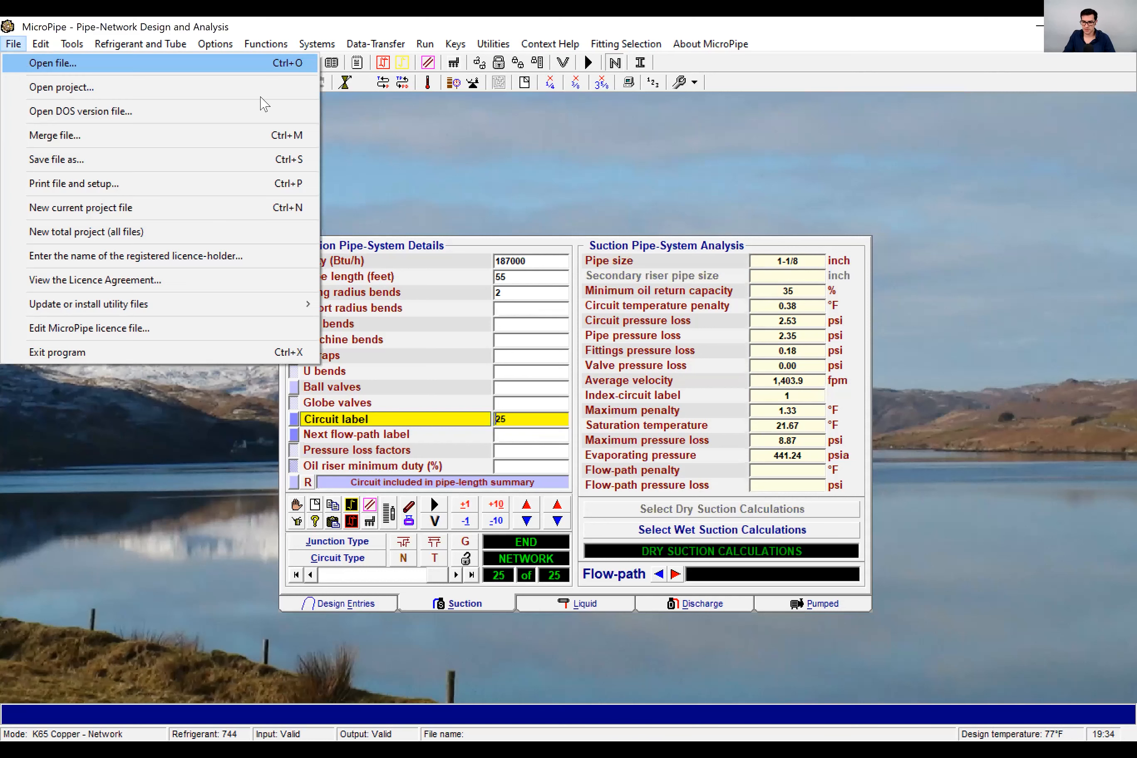
click(428, 224)
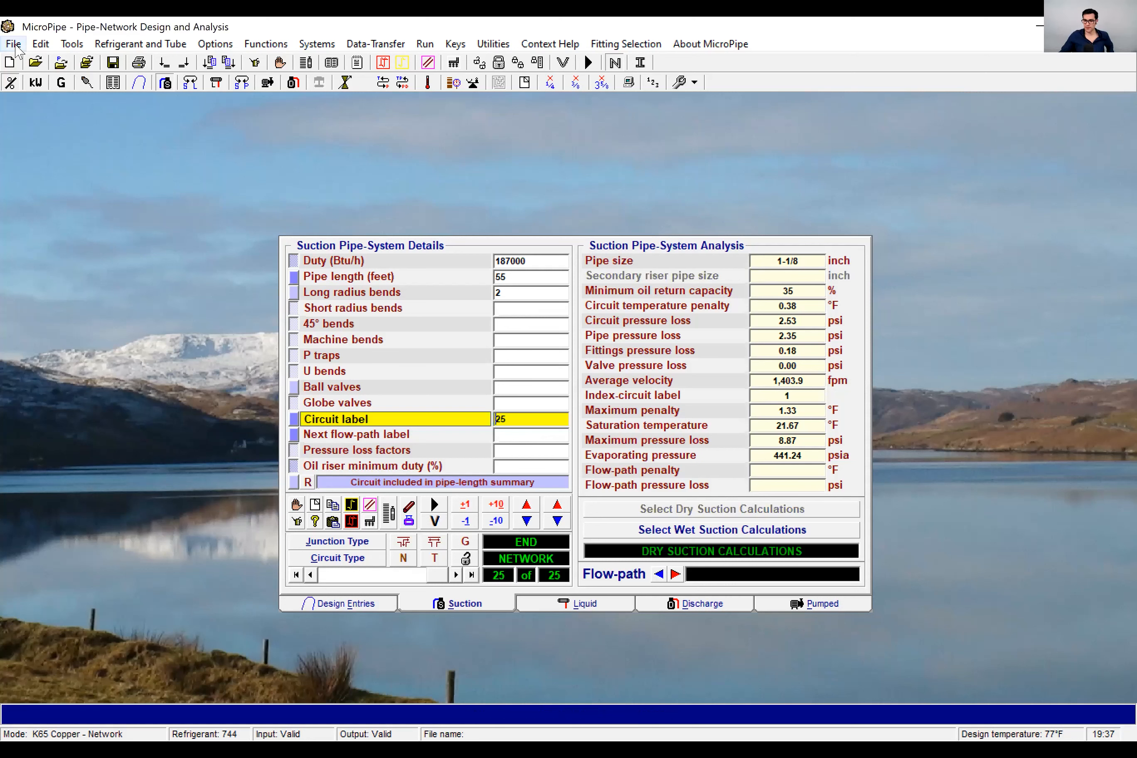
key(alt+f)
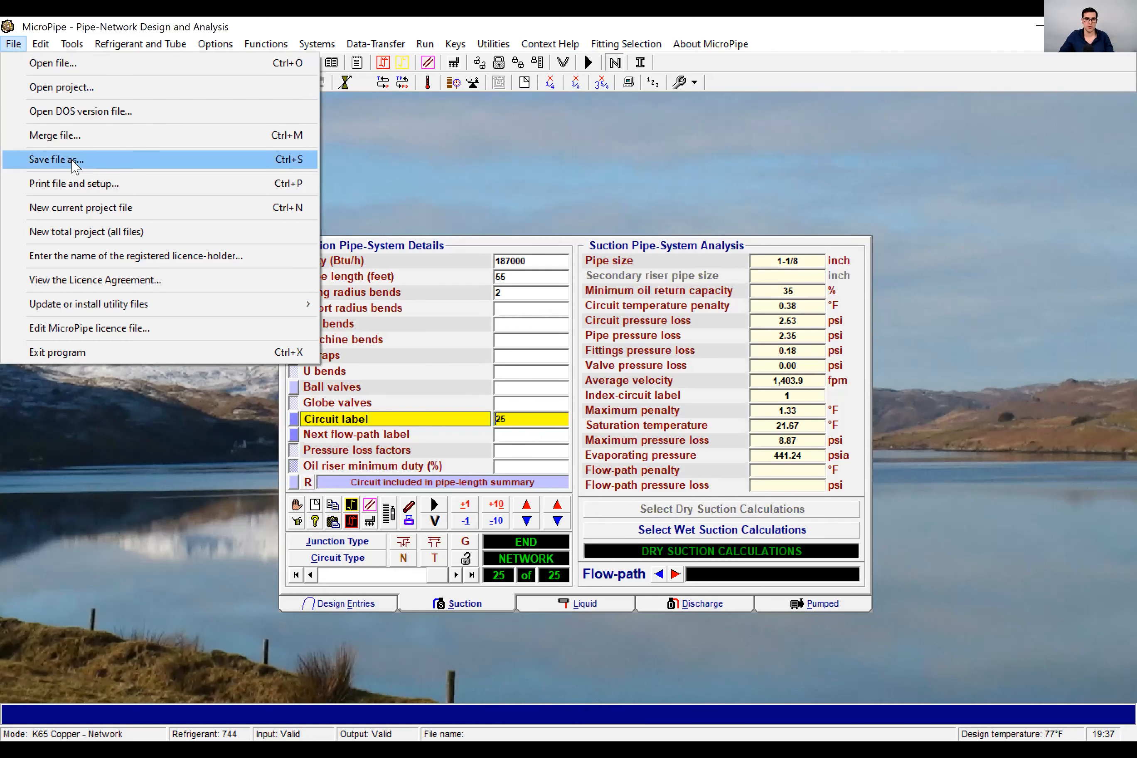
click(74, 166)
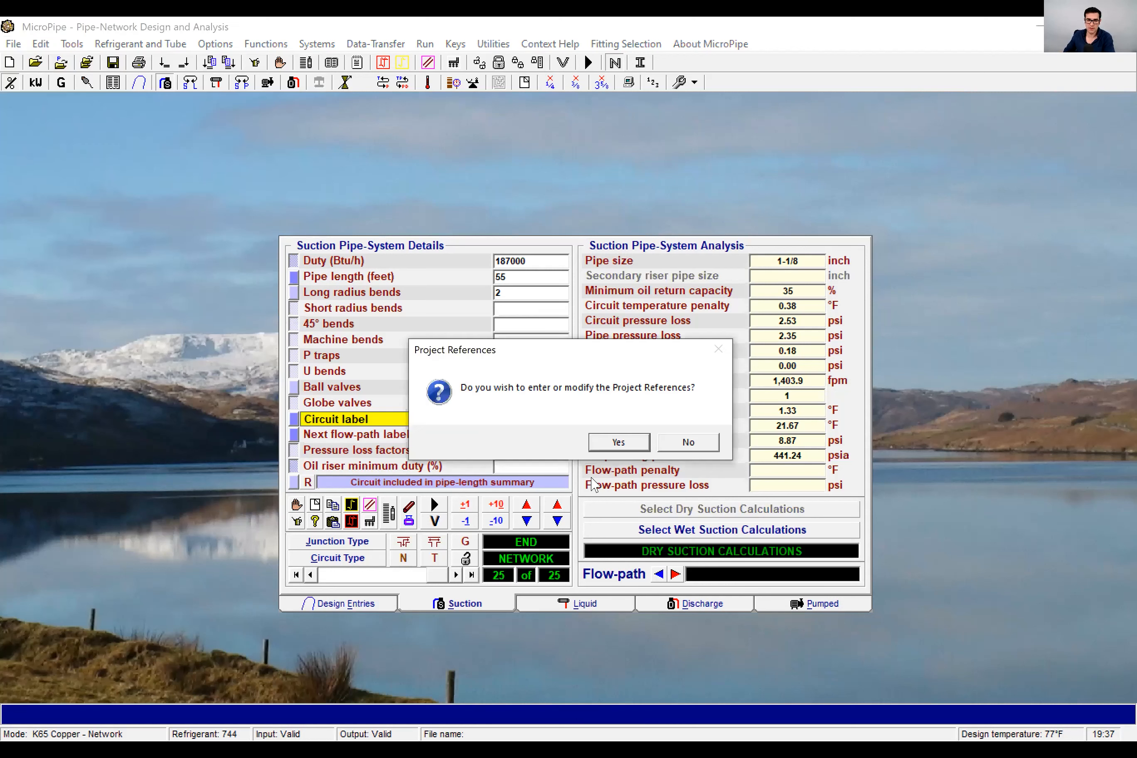
click(619, 443)
text(Suctiom)
key(BackSpace)
text(n)
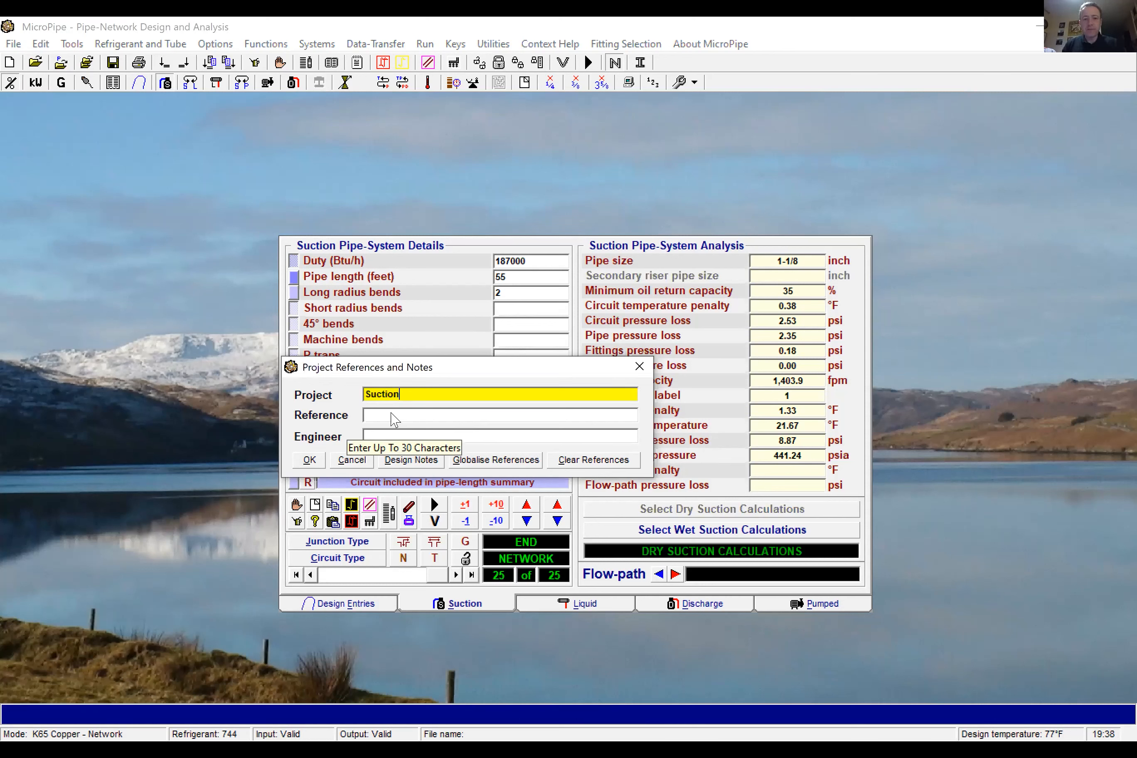
click(310, 460)
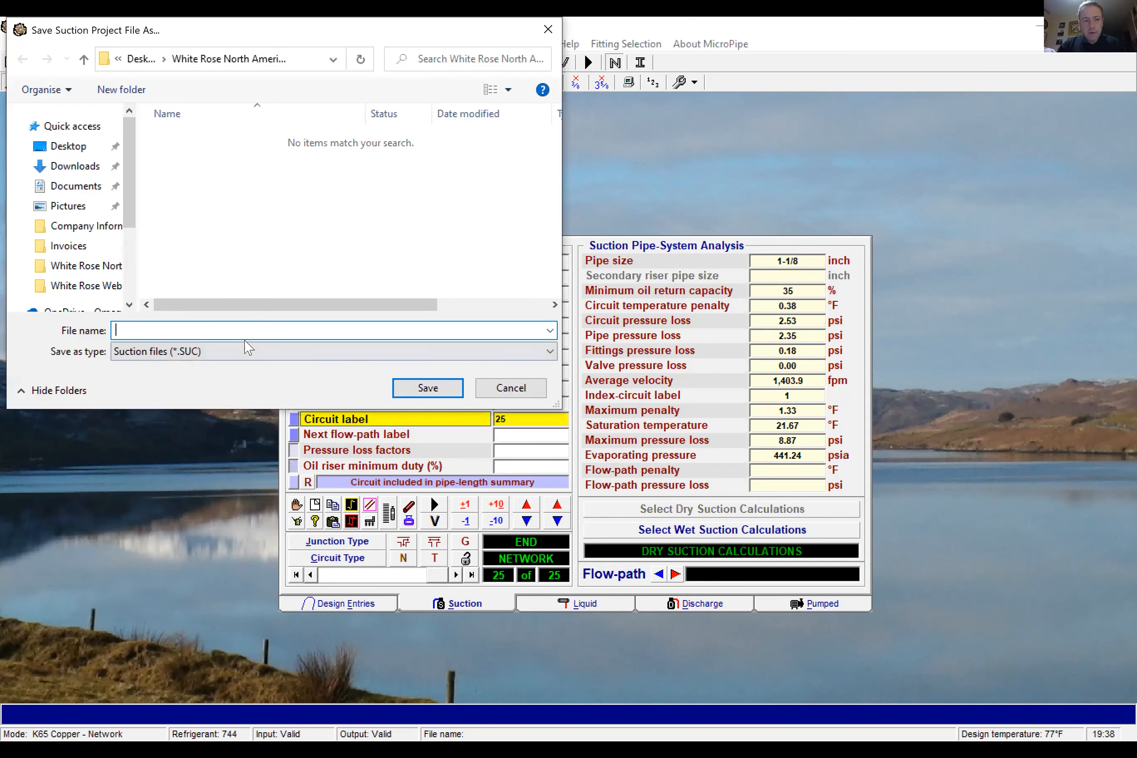
Step: Save the suction project file under the name Suction in the preset folder
text(Suction)
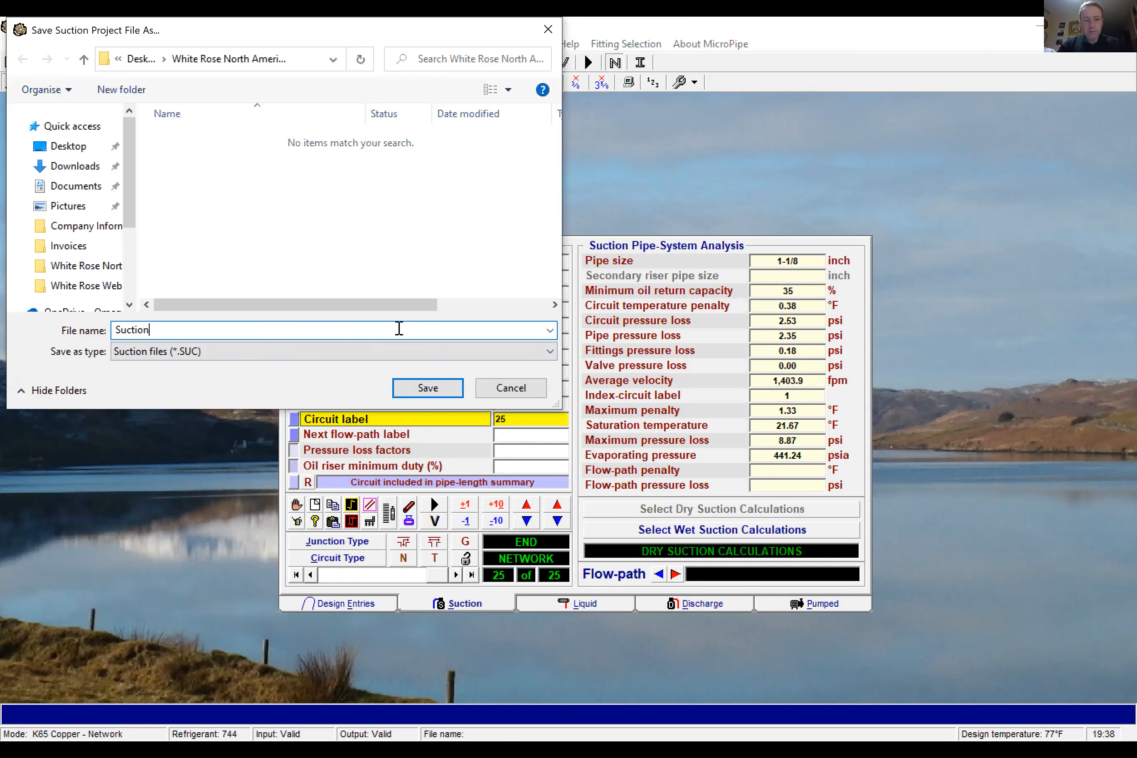
click(447, 391)
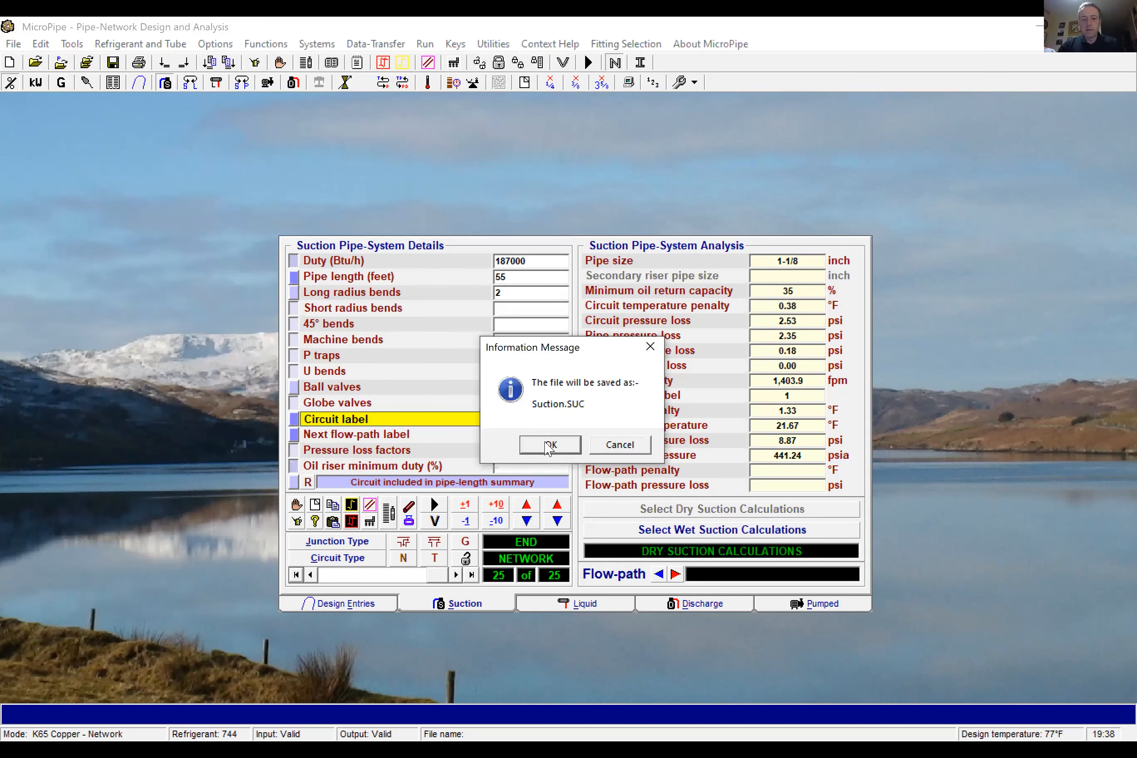
click(548, 447)
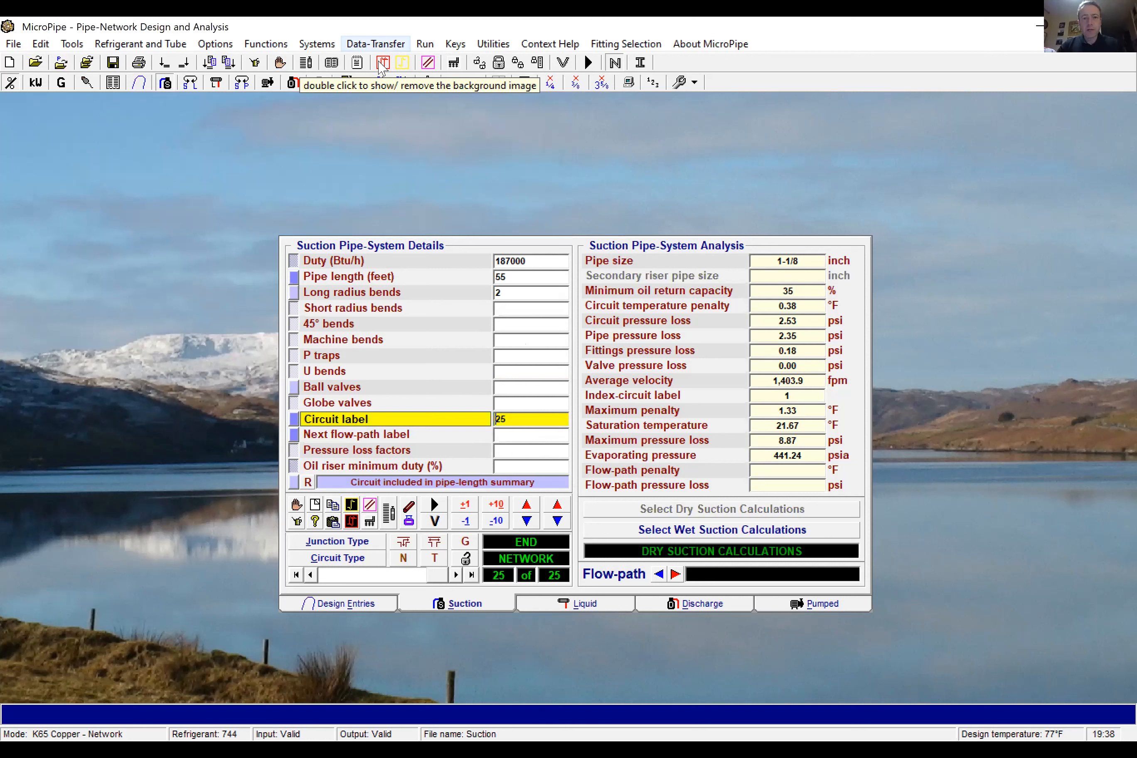
Step: Transfer the network data from suction to liquid, accept overwriting the current liquid data, and display the liquid pipe system
click(375, 44)
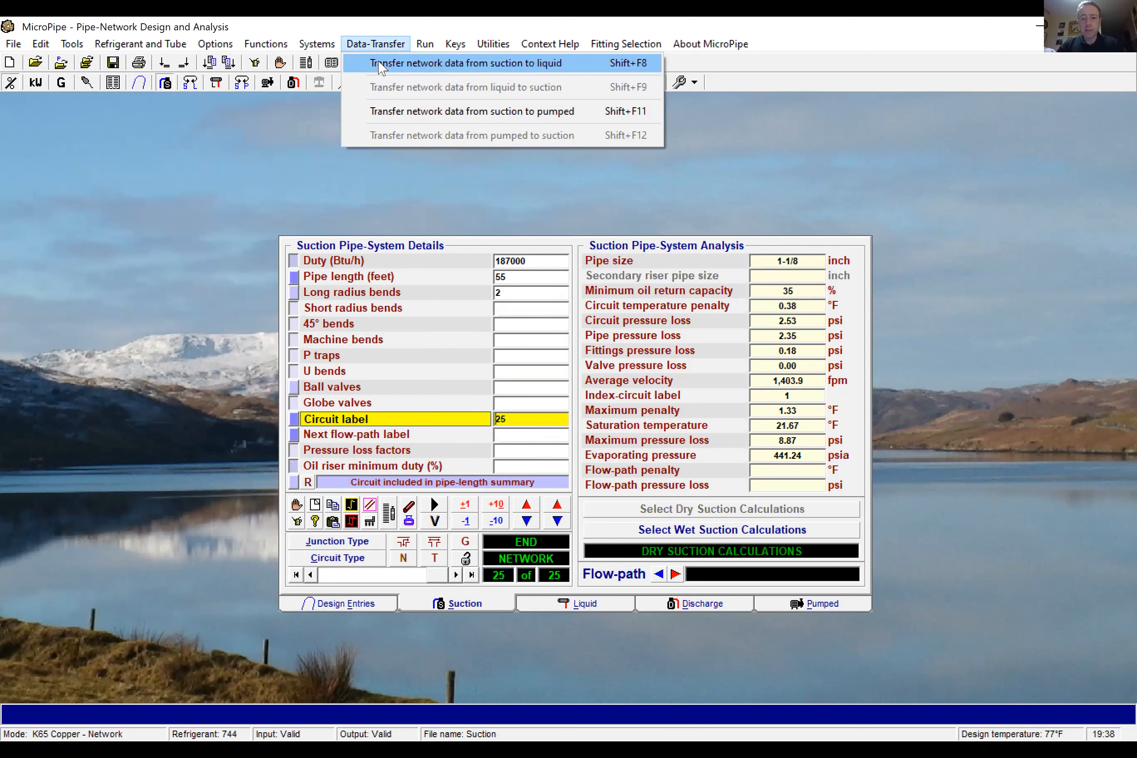
click(380, 64)
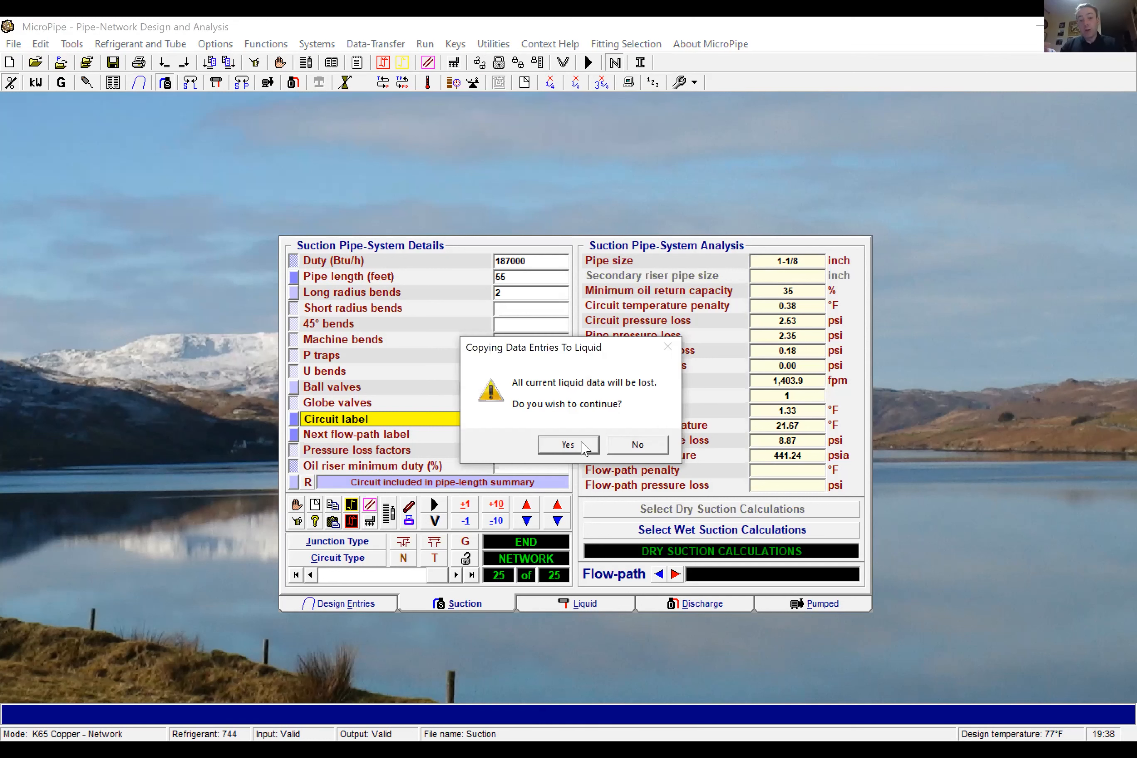
click(568, 445)
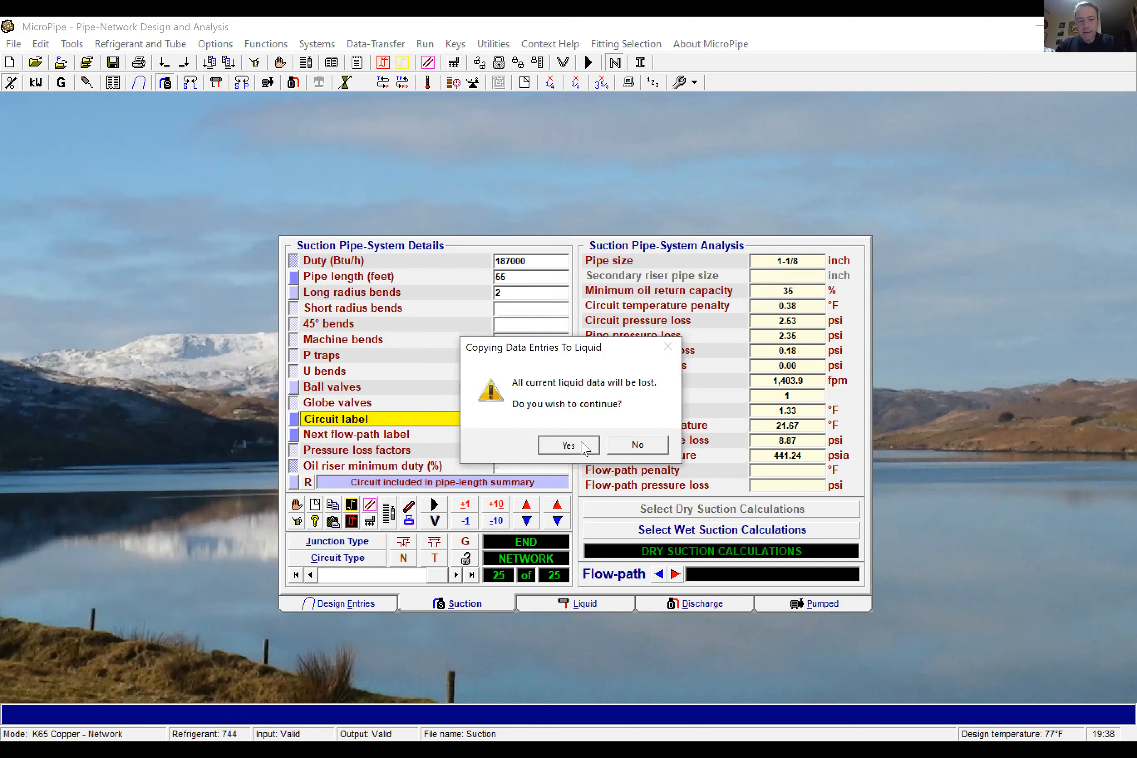
click(585, 603)
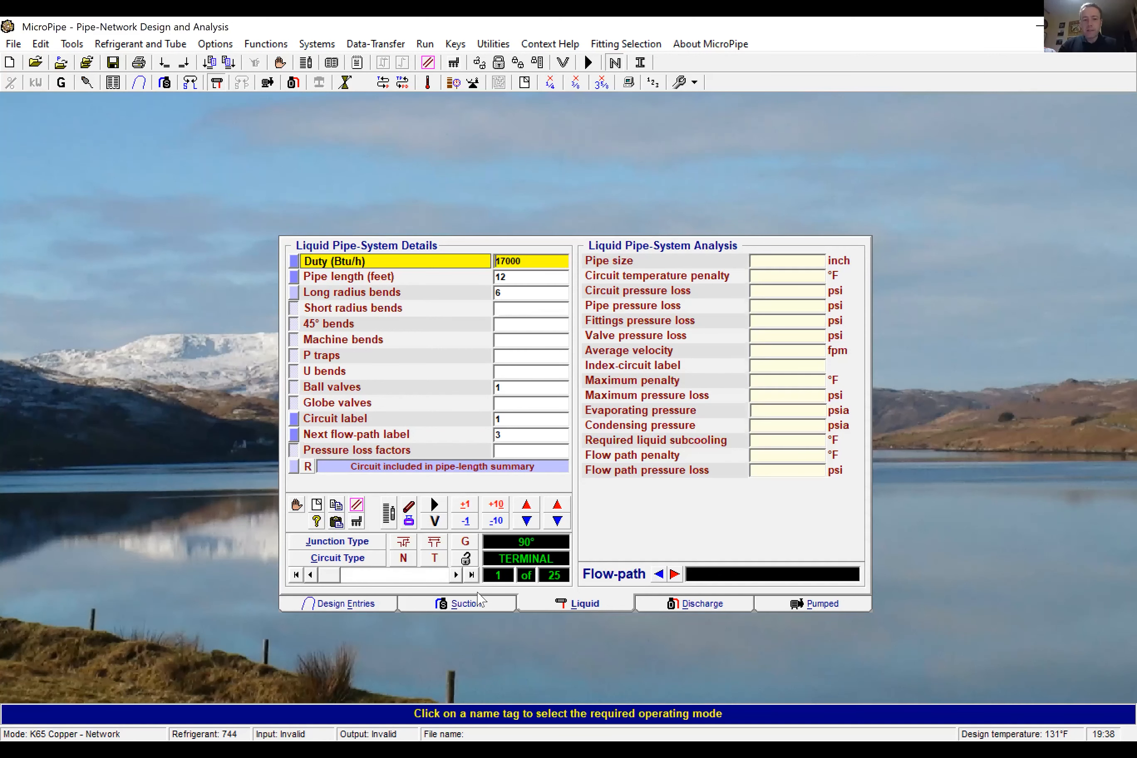
Step: Set the liquid design parameters to 23 °F evaporating, 41 °F liquid, 51 °F condensing, 15 ft liquid line rise and 0.75 °F maximum penalty
click(374, 612)
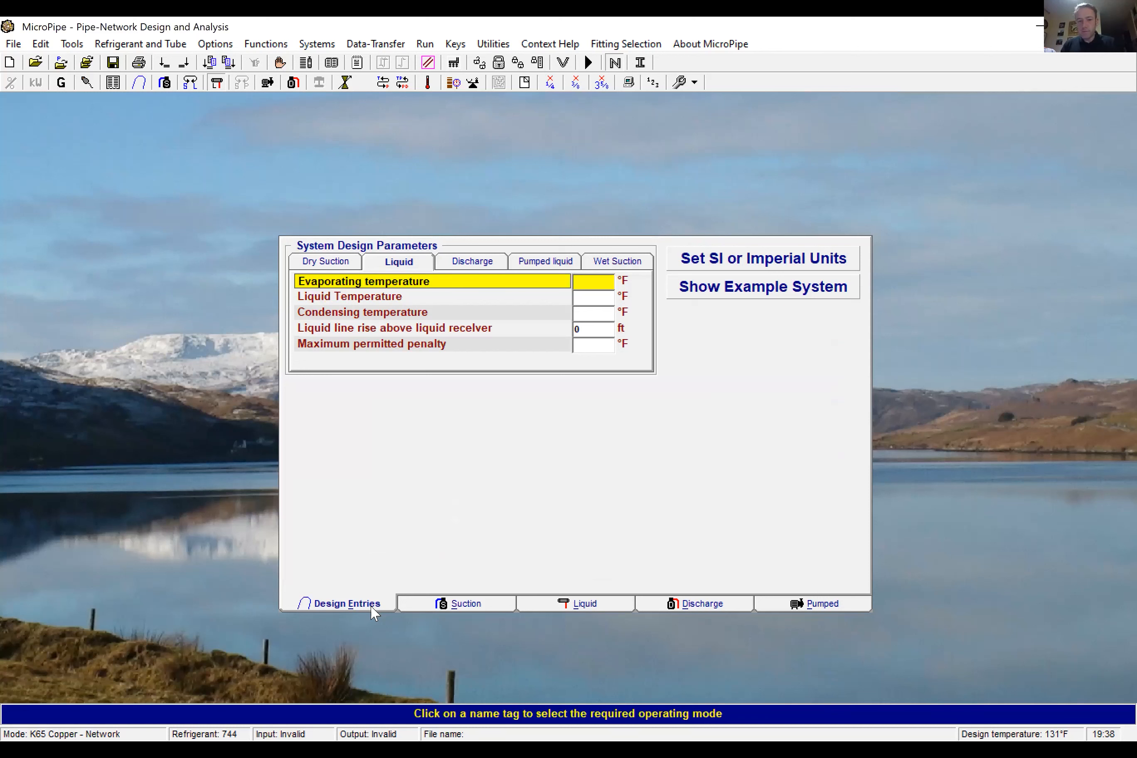
text(23)
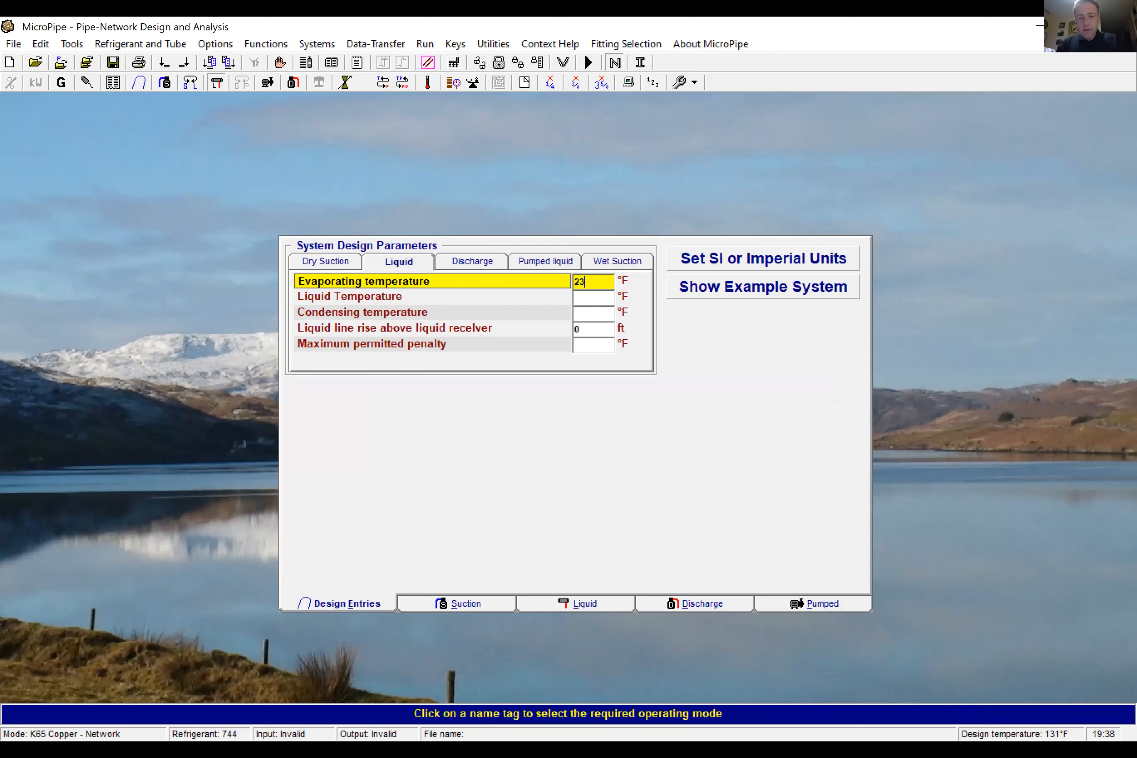
key(Return)
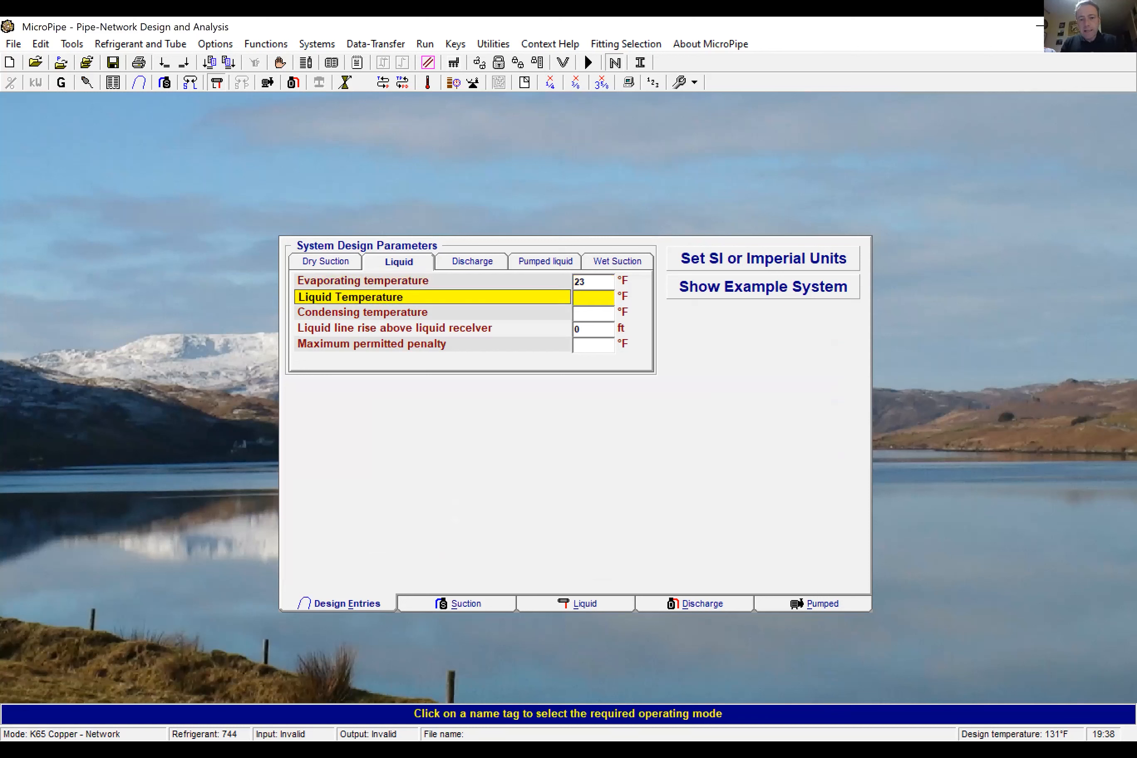
text(41)
key(Return)
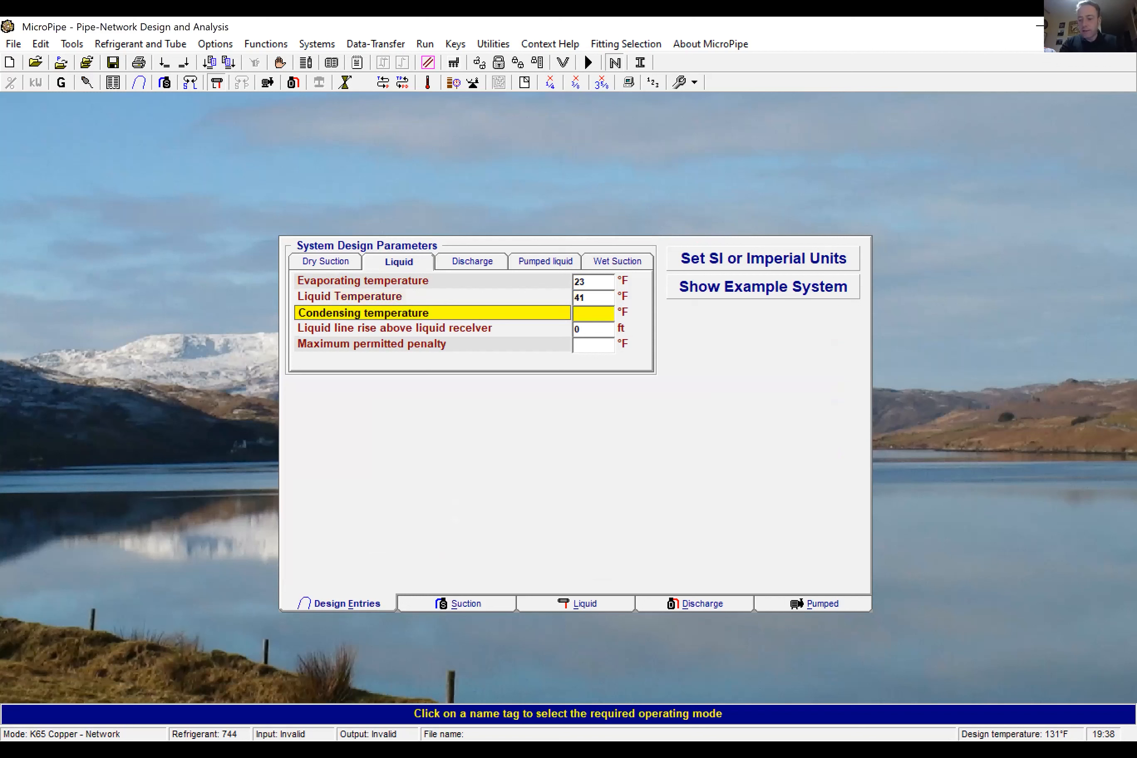
text(51)
key(Return)
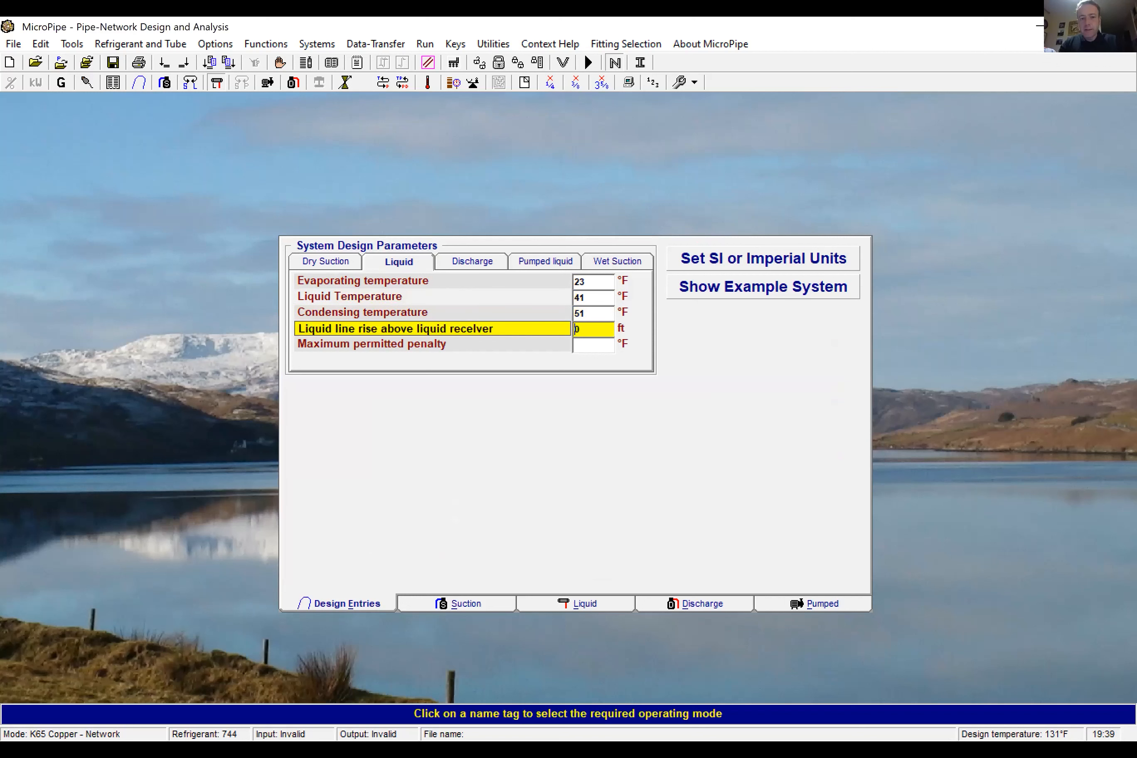
text(15)
key(Return)
text(0.75)
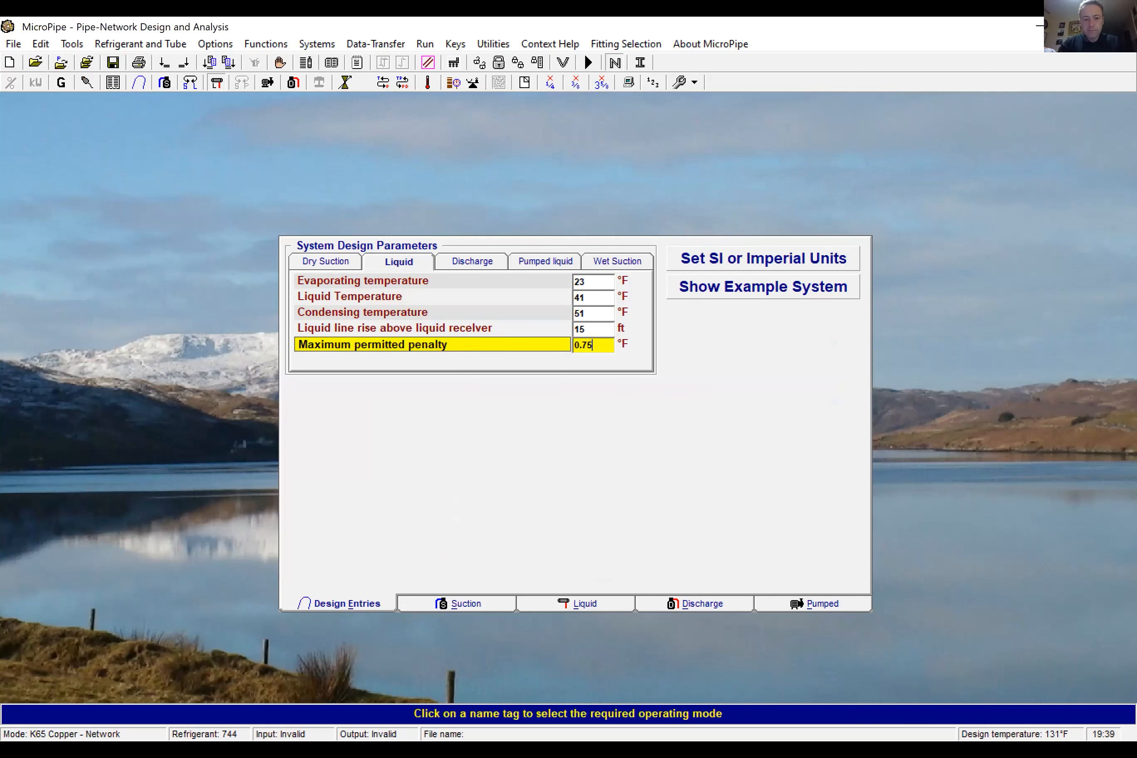
Step: Run the validation and pipe-sizing analysis of the liquid network and display the results for circuit 1
click(570, 604)
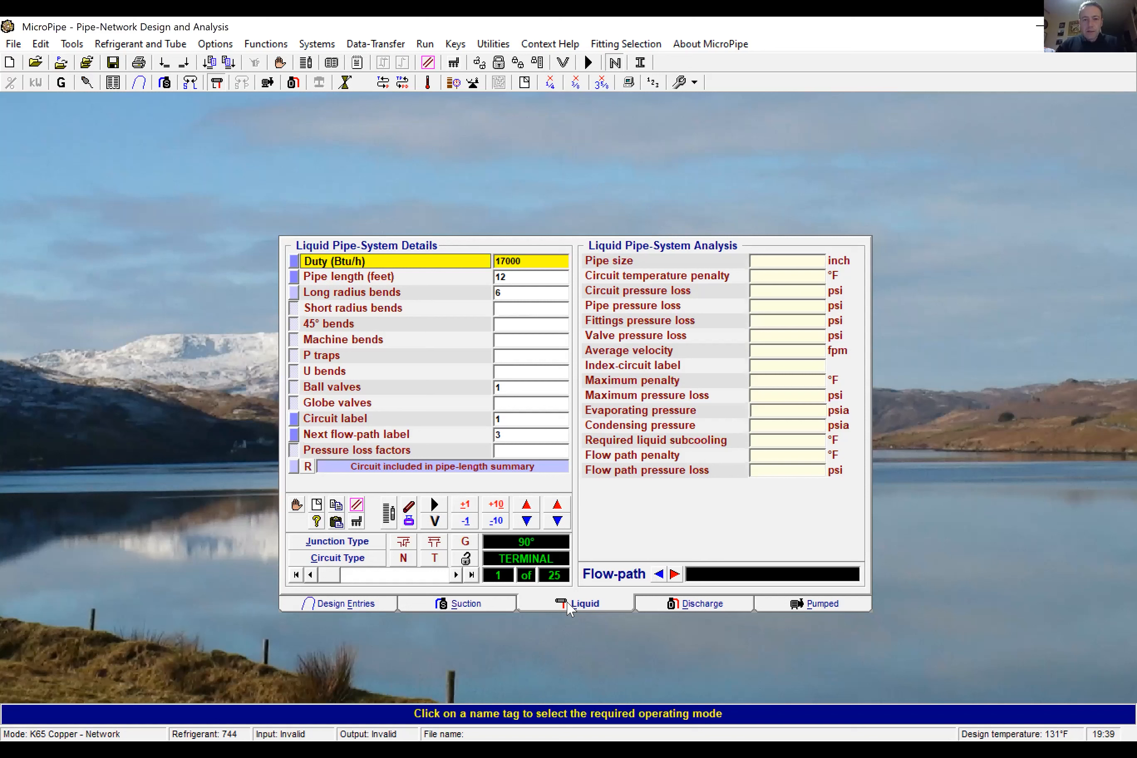
click(434, 511)
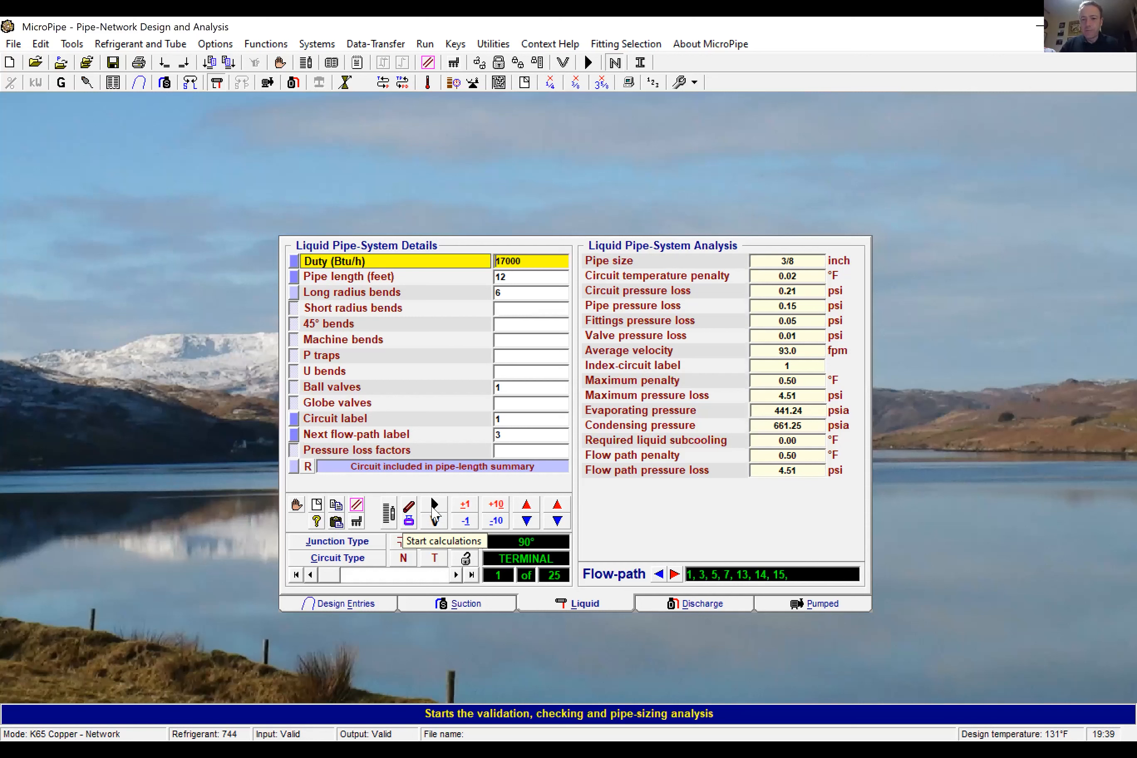
key(Right)
key(Right)
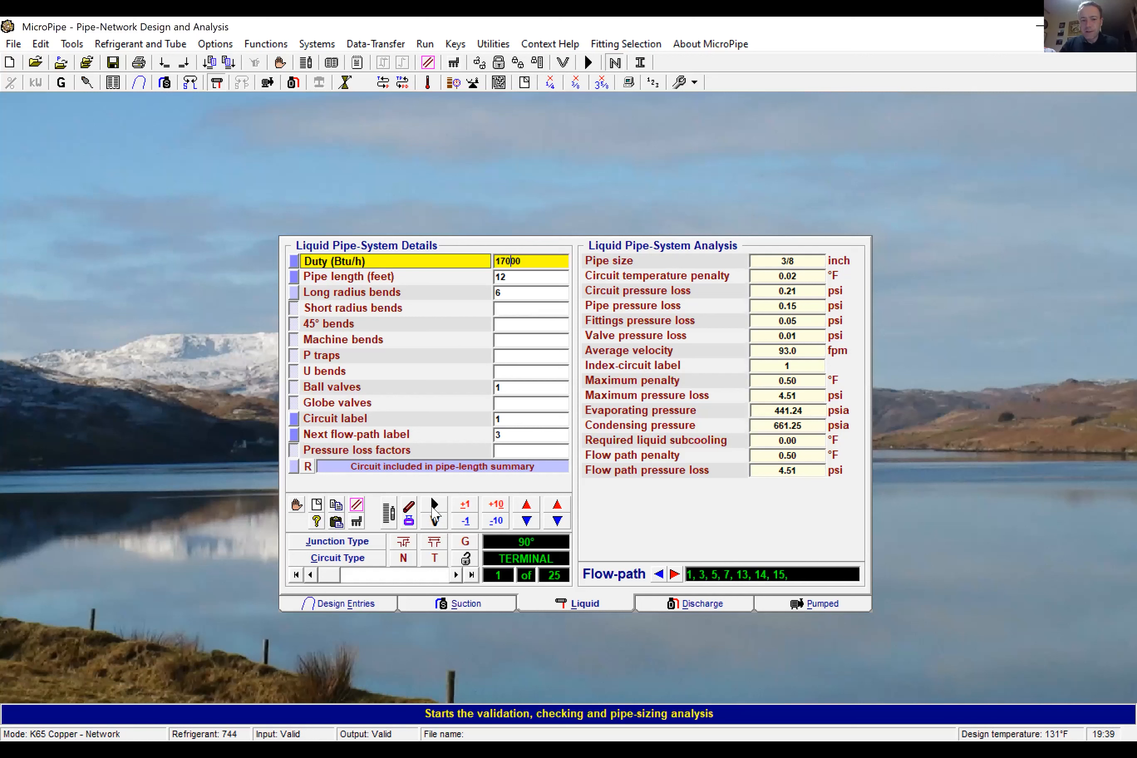
Step: Examine the calculated pipe sizes and pressure losses of the liquid circuits in sequence up to circuit 7
click(455, 576)
click(455, 576)
click(455, 576)
click(455, 576)
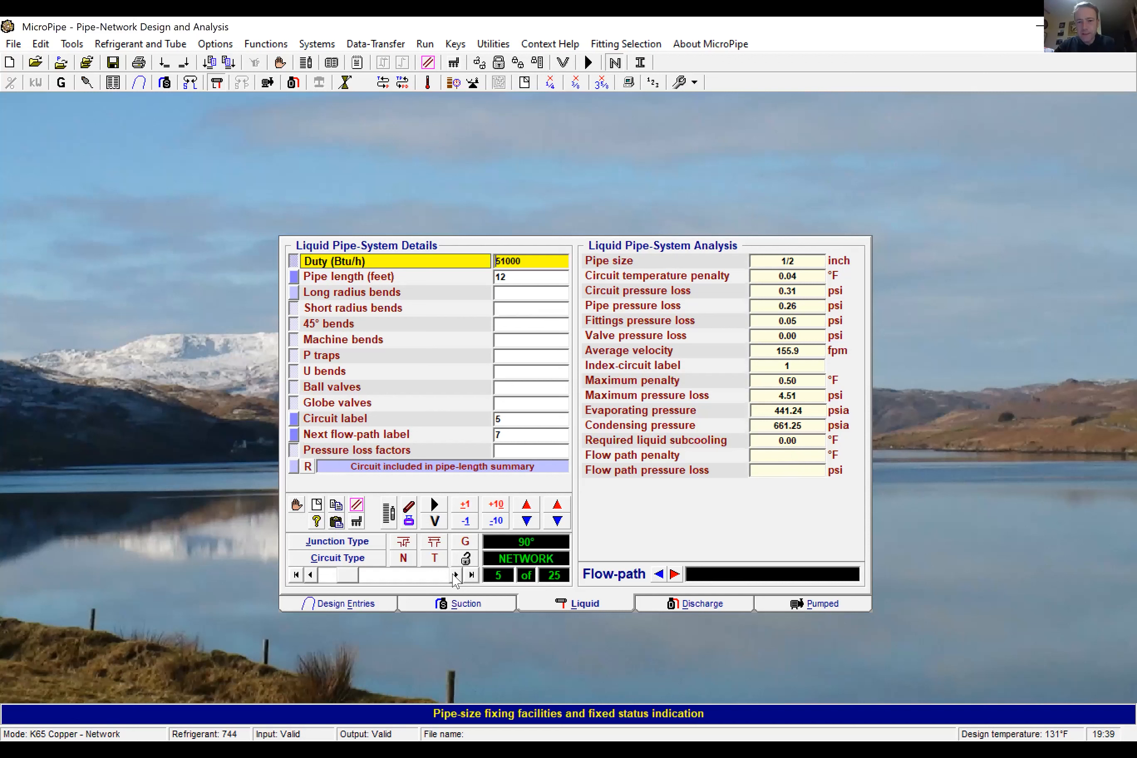
click(454, 575)
click(454, 575)
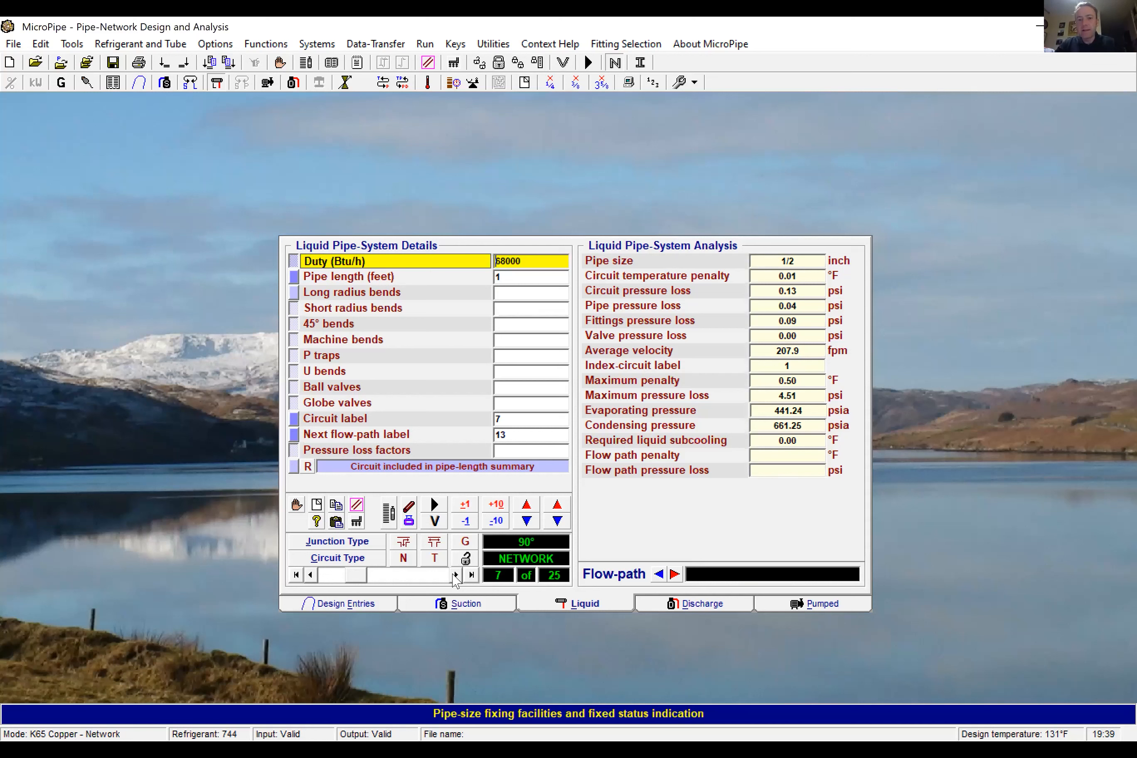
Step: Review the pipe sizes, penalties and pressure losses of liquid circuits 8 to 25 in sequence
click(455, 576)
click(455, 576)
click(456, 575)
click(455, 575)
click(455, 575)
click(455, 575)
click(456, 575)
click(455, 575)
click(455, 576)
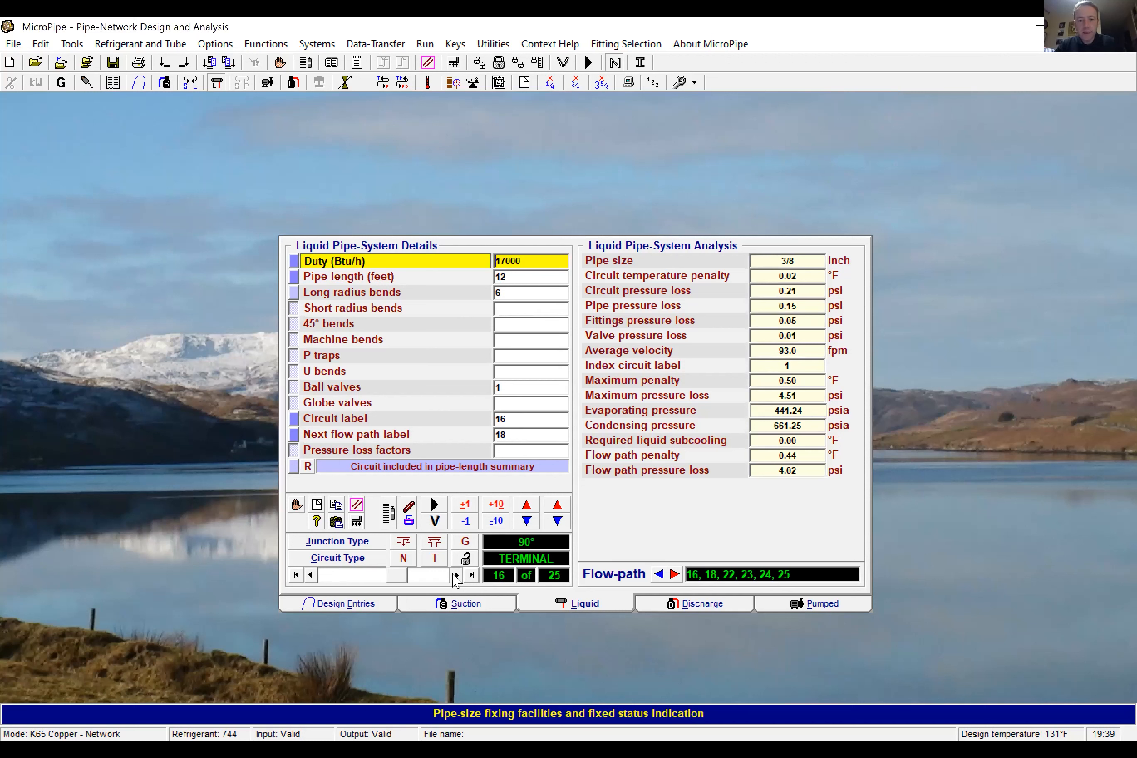
click(456, 575)
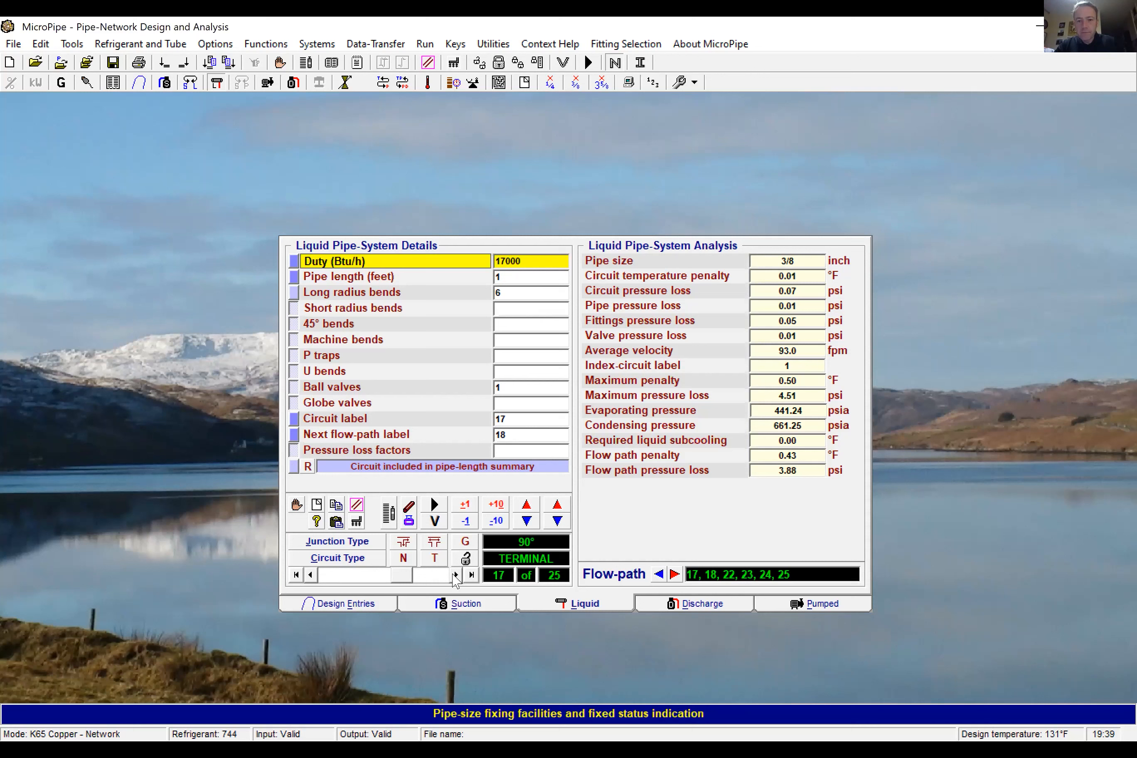
click(455, 575)
click(455, 575)
click(455, 576)
click(455, 575)
click(455, 576)
click(455, 575)
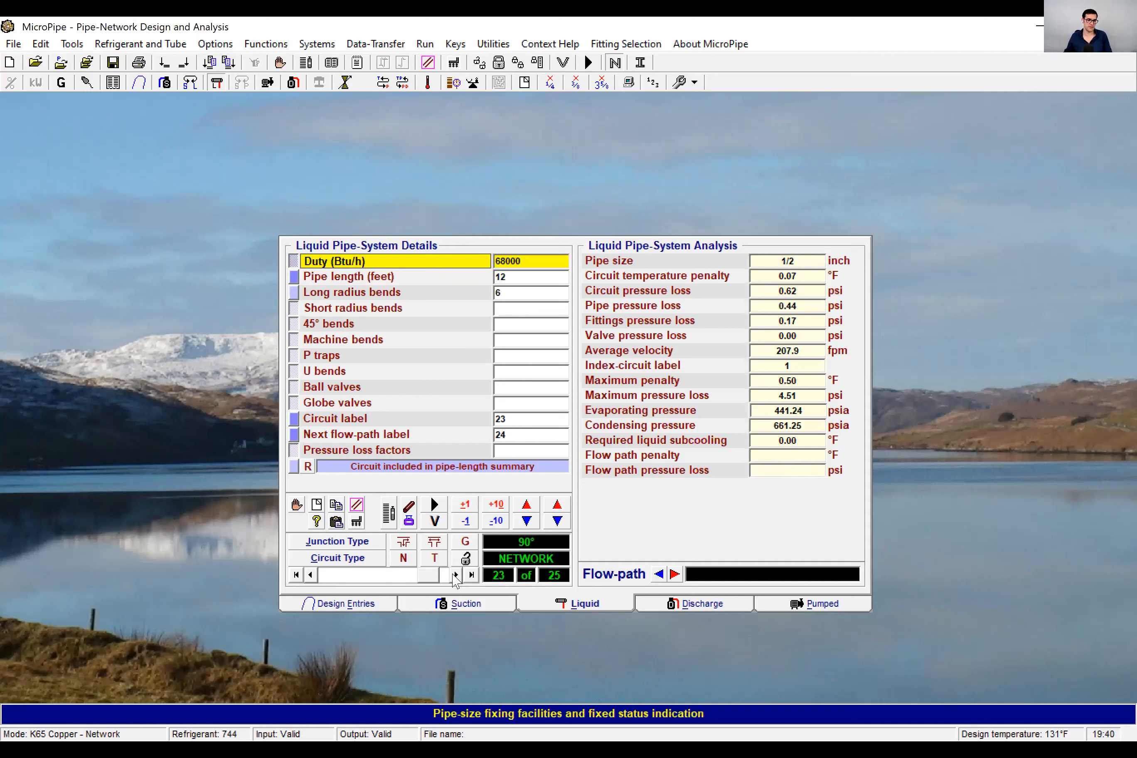
click(455, 575)
click(456, 575)
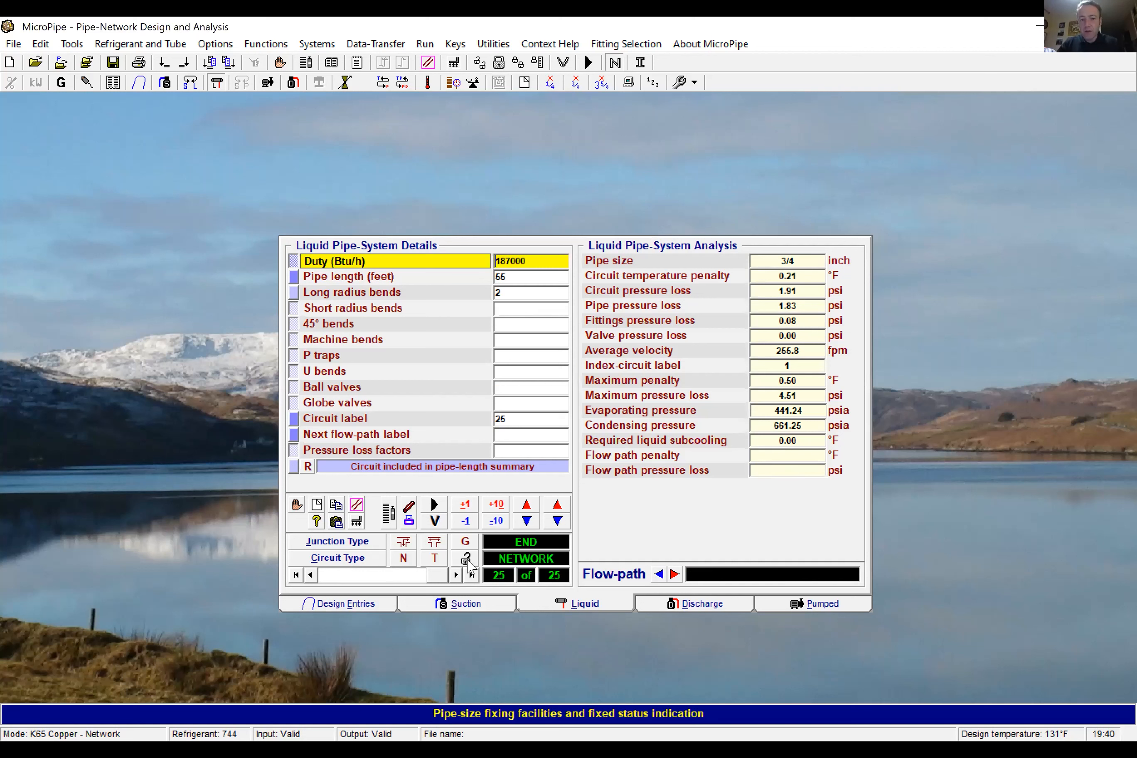
Step: Fix the pipe size of liquid circuit 25 at 7/8" and rerun the pipe-sizing analysis
click(466, 560)
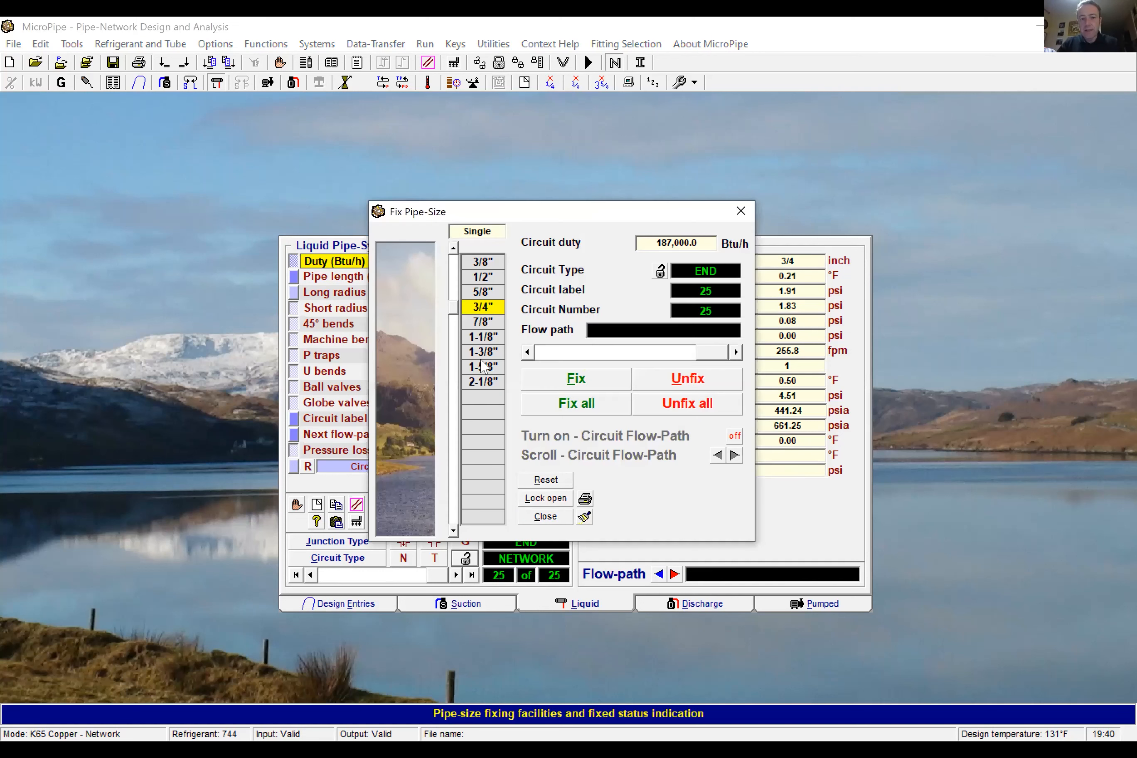
click(490, 323)
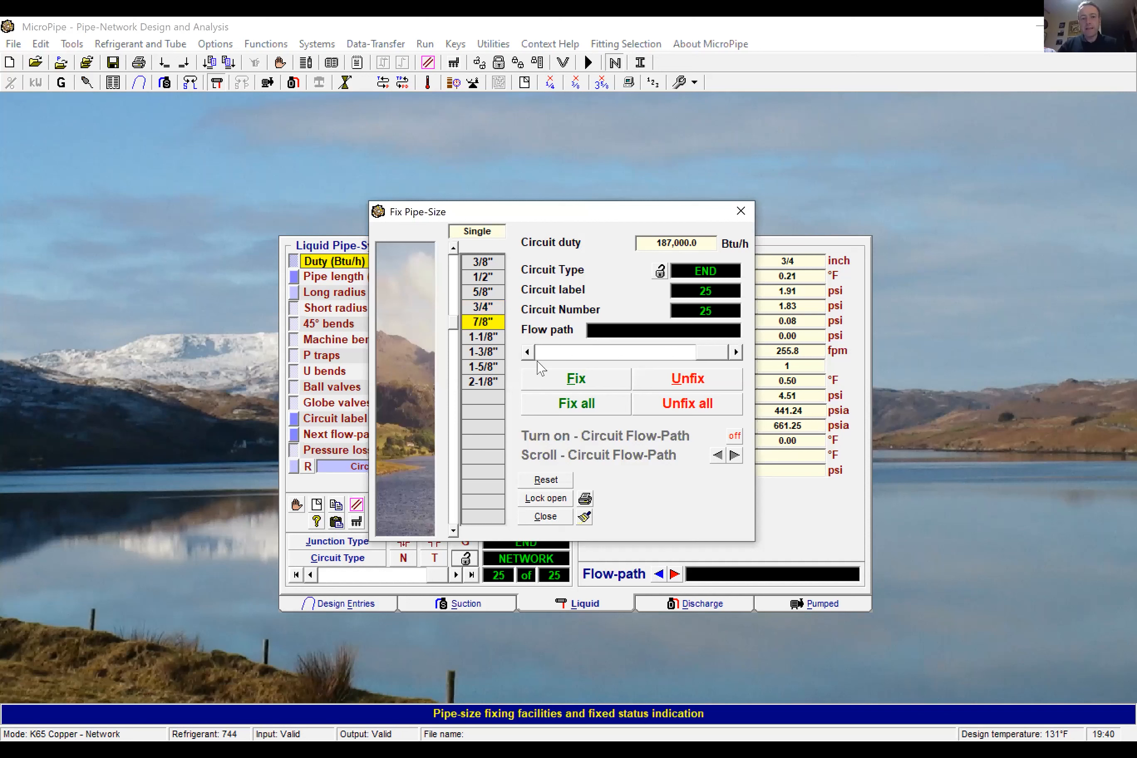
click(558, 385)
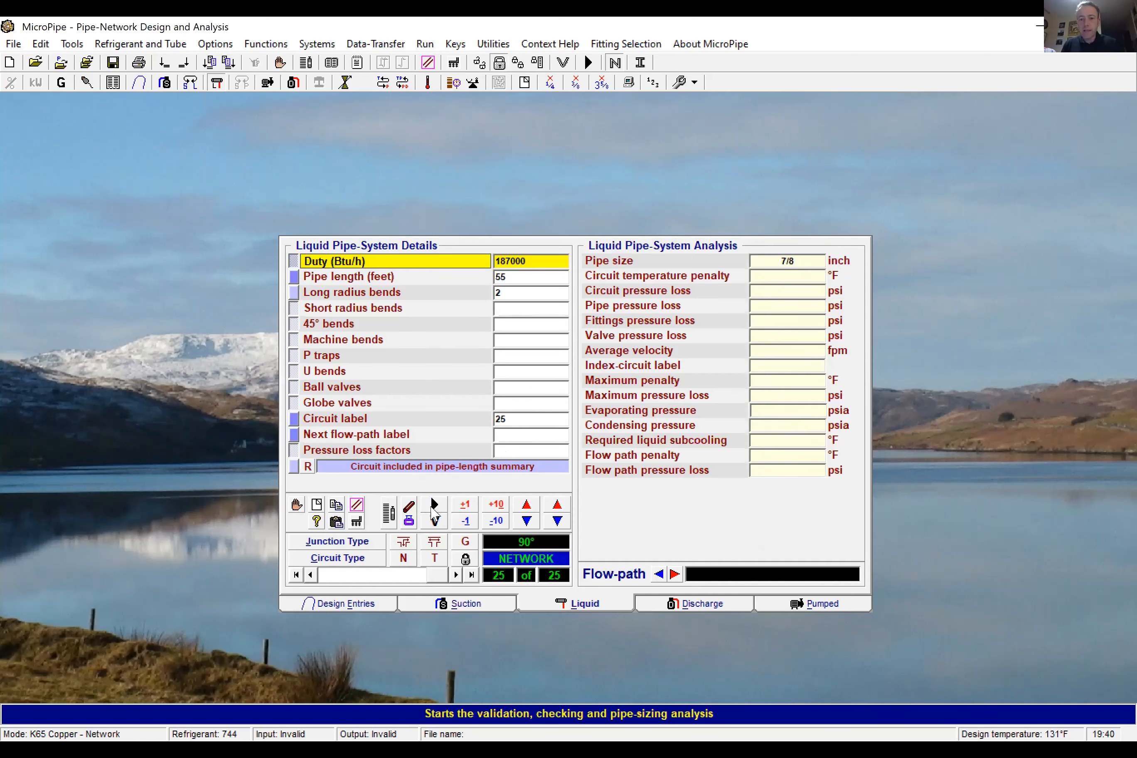
click(433, 510)
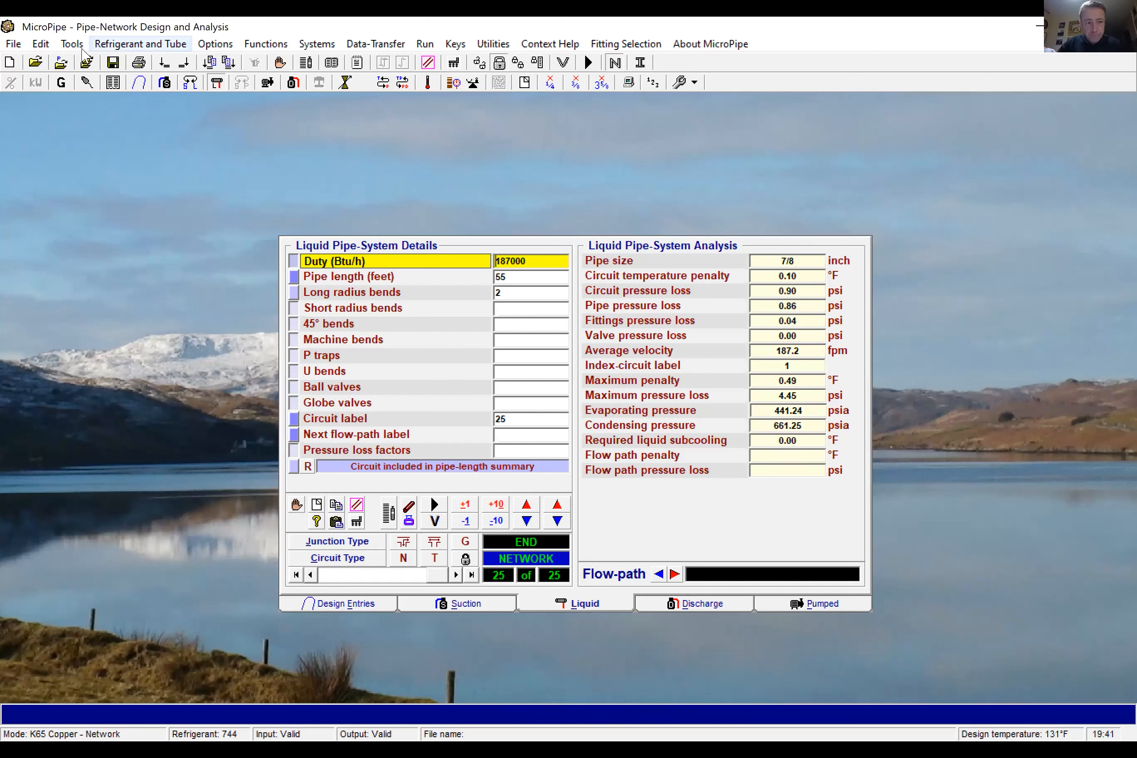
Step: Save the liquid network as Liquid.LIQ with "Liquid" as the project reference
click(22, 46)
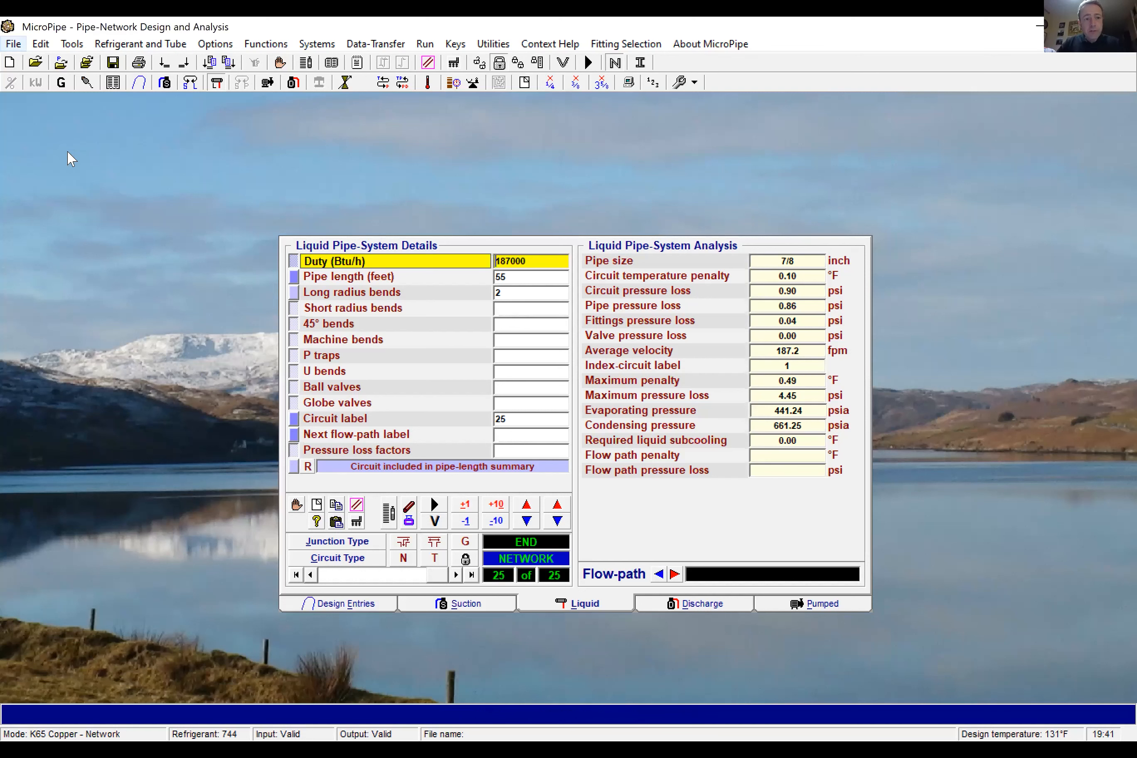
key(Return)
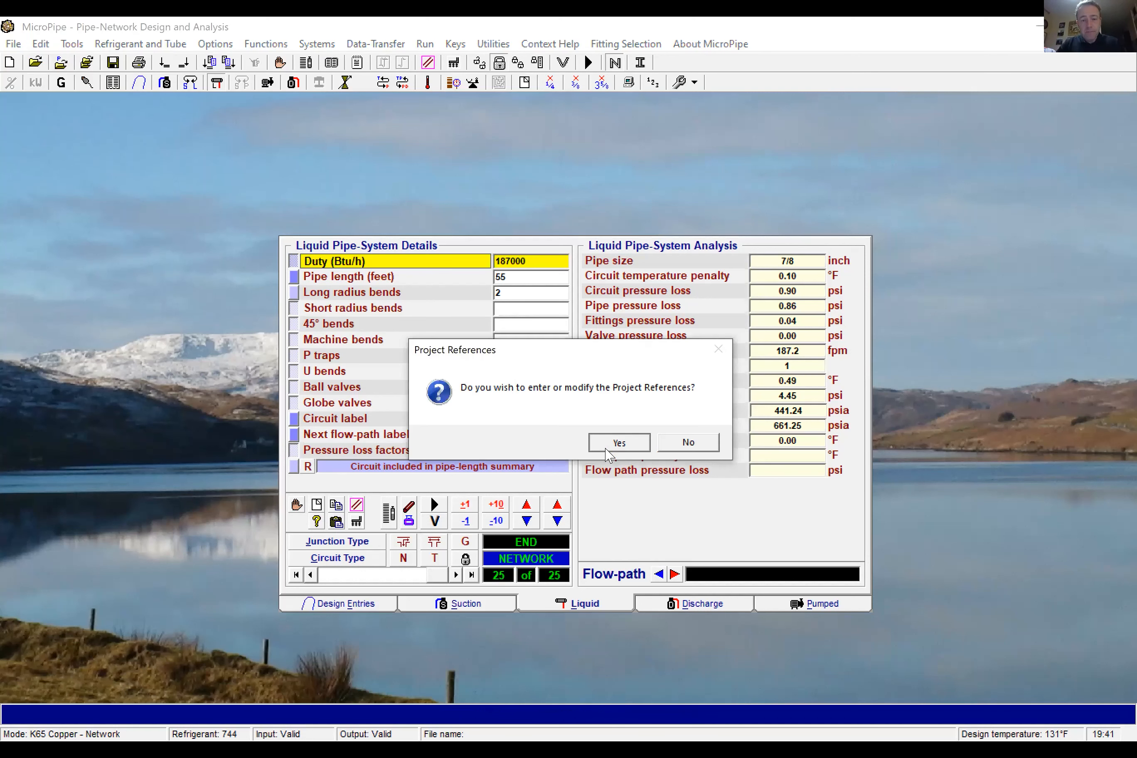
key(Return)
text(Liquid)
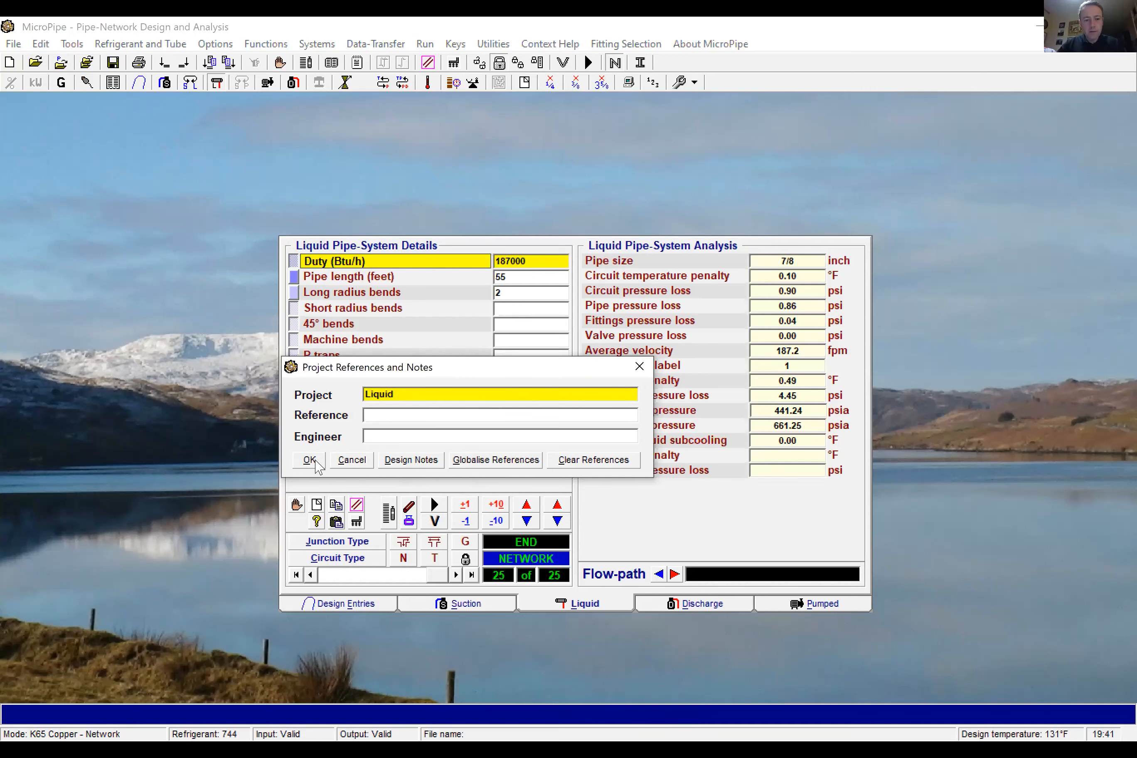
key(Return)
text(Liquid)
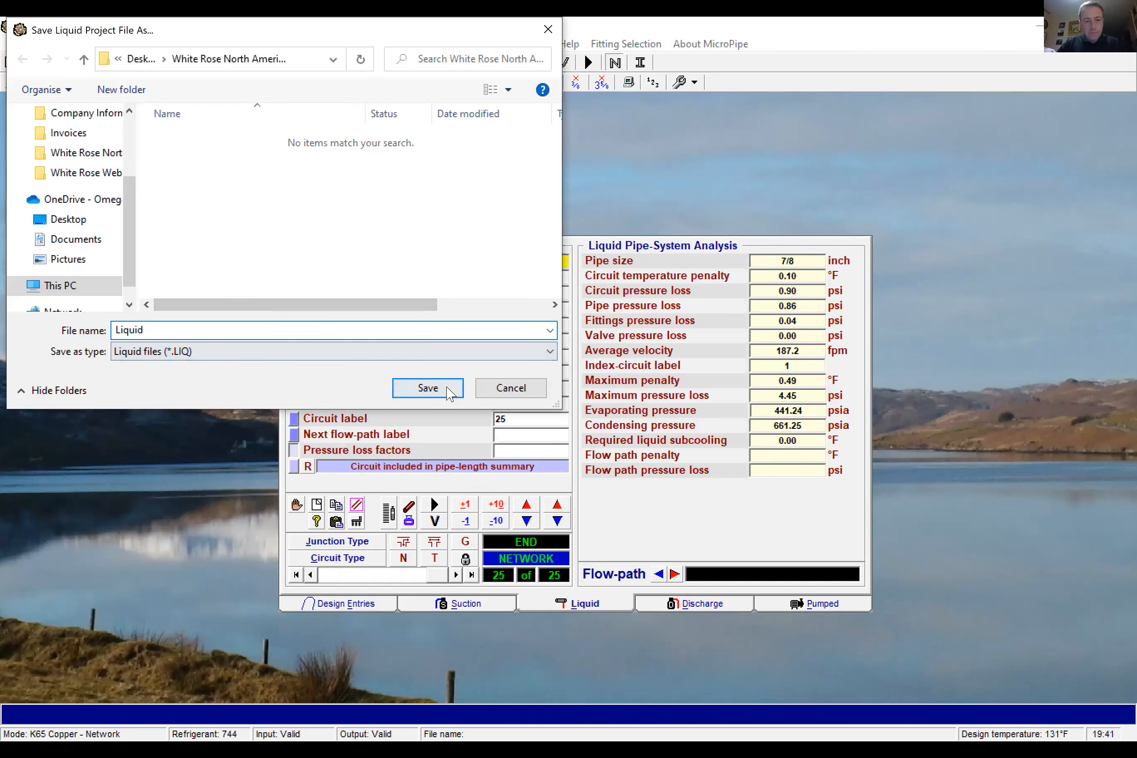
click(448, 391)
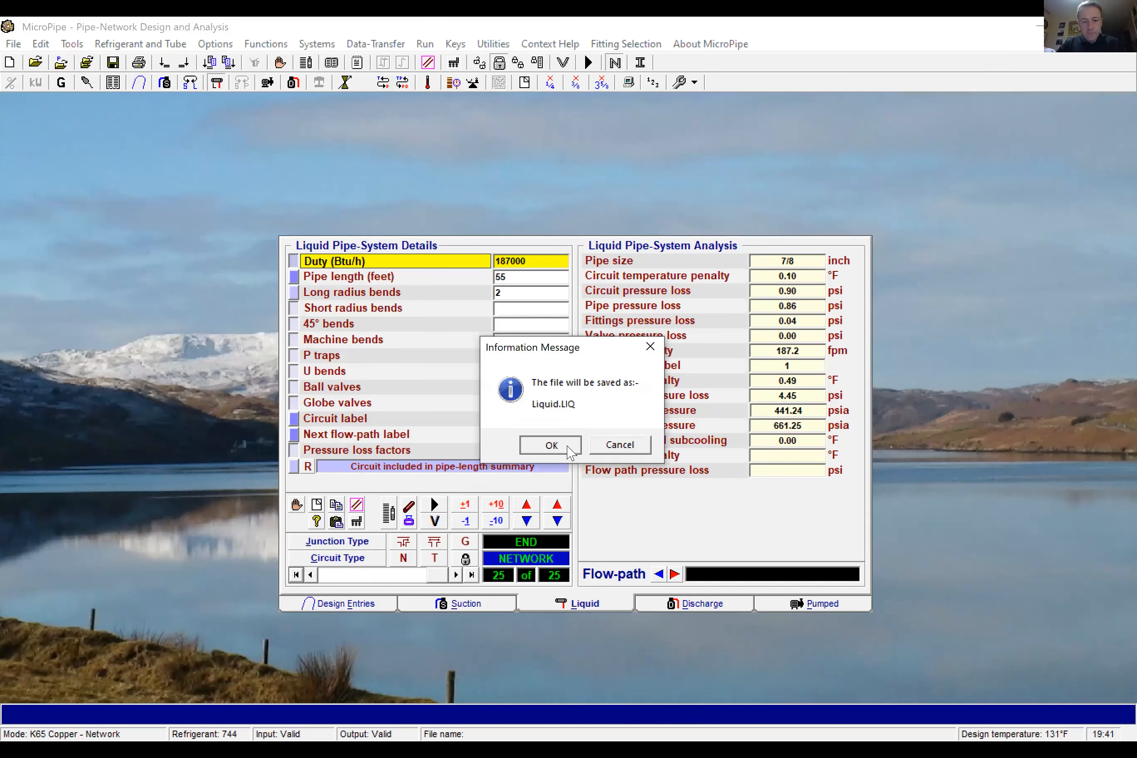
click(552, 445)
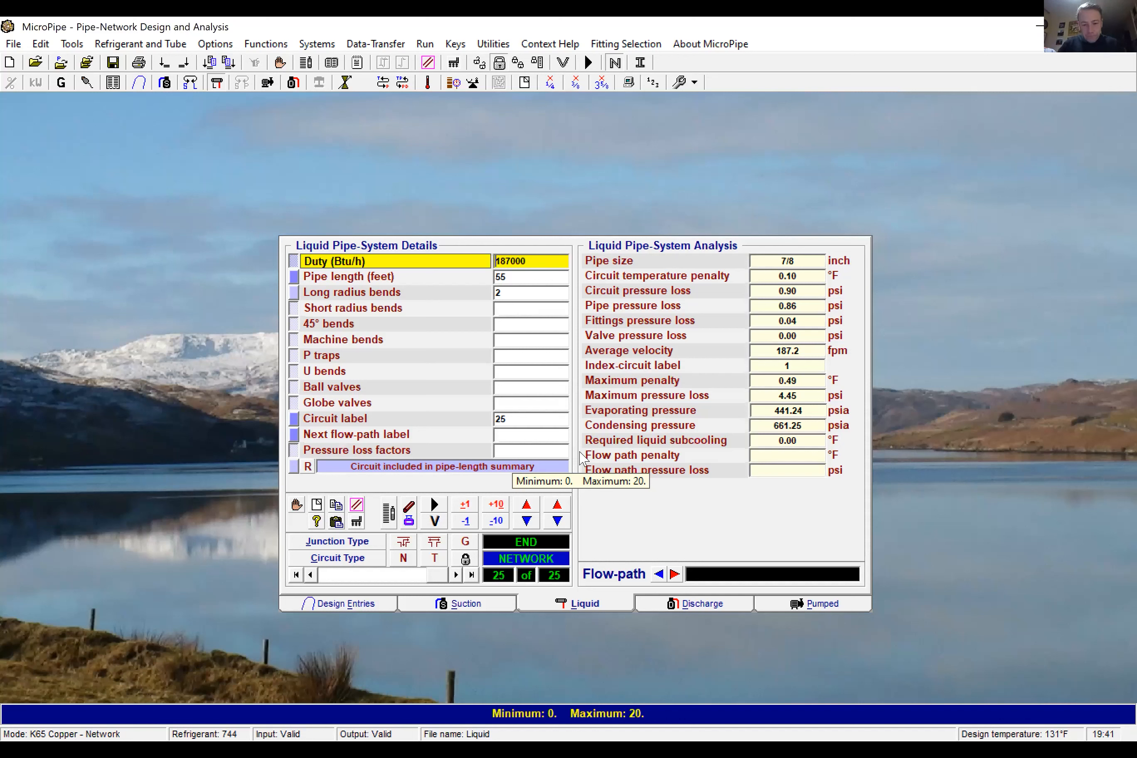
Step: Set the discharge design parameters to 23 °F evaporating temperature, 70 °F maximum suction superheat and 41 °F liquid temperature
click(691, 608)
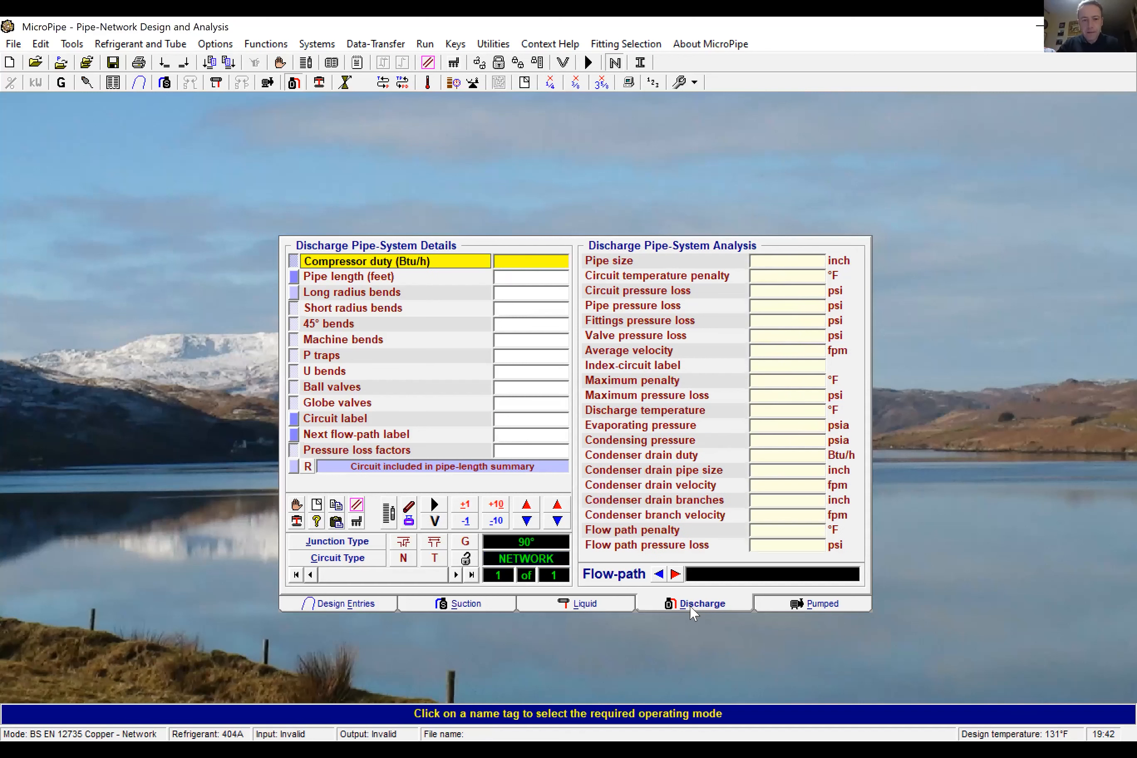
click(380, 614)
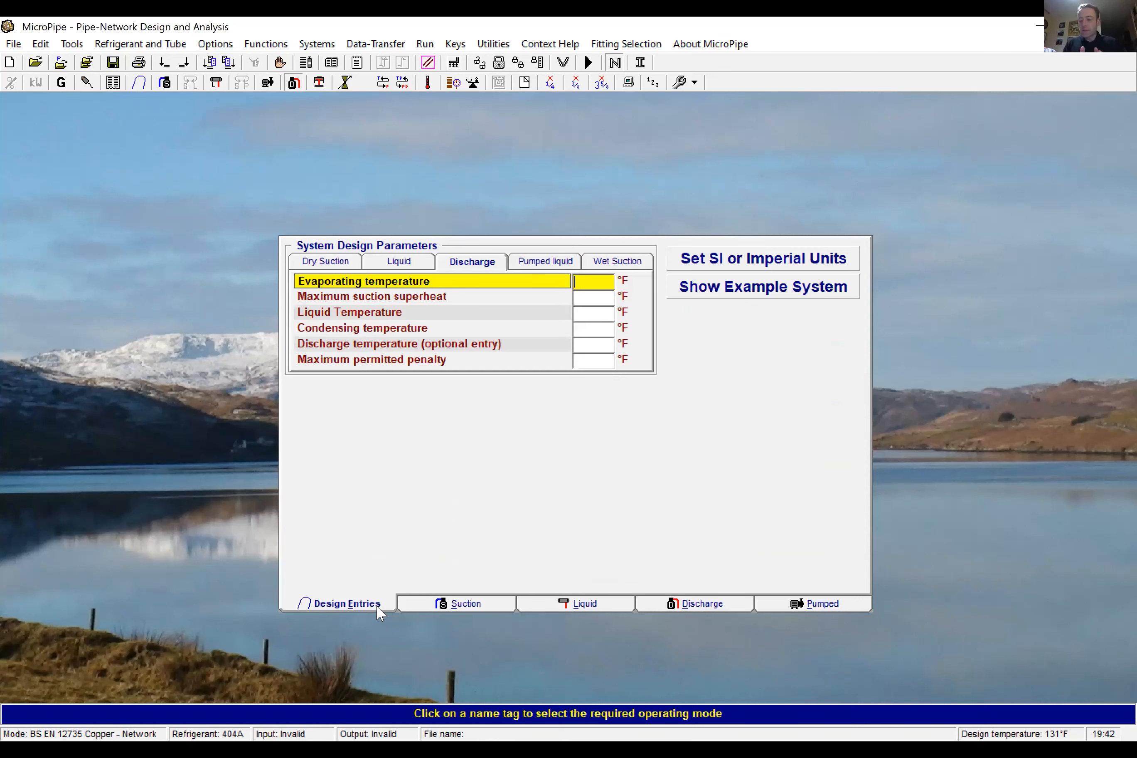
text(23)
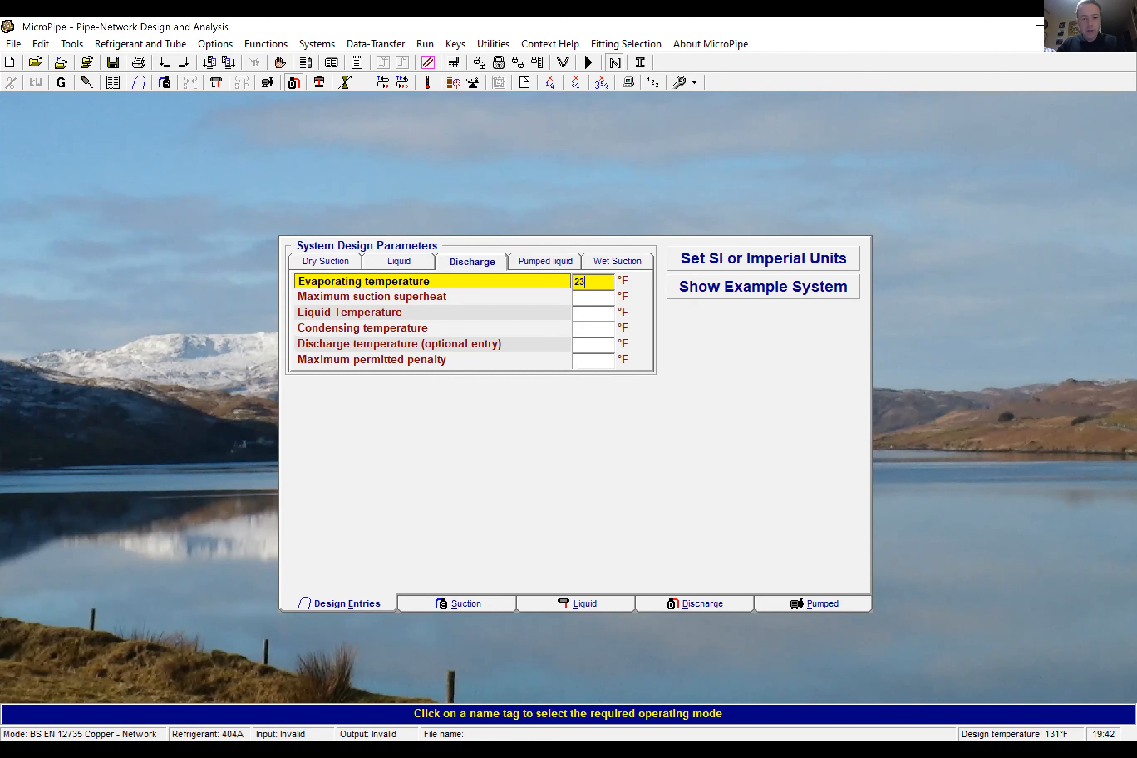
key(Return)
text(7)
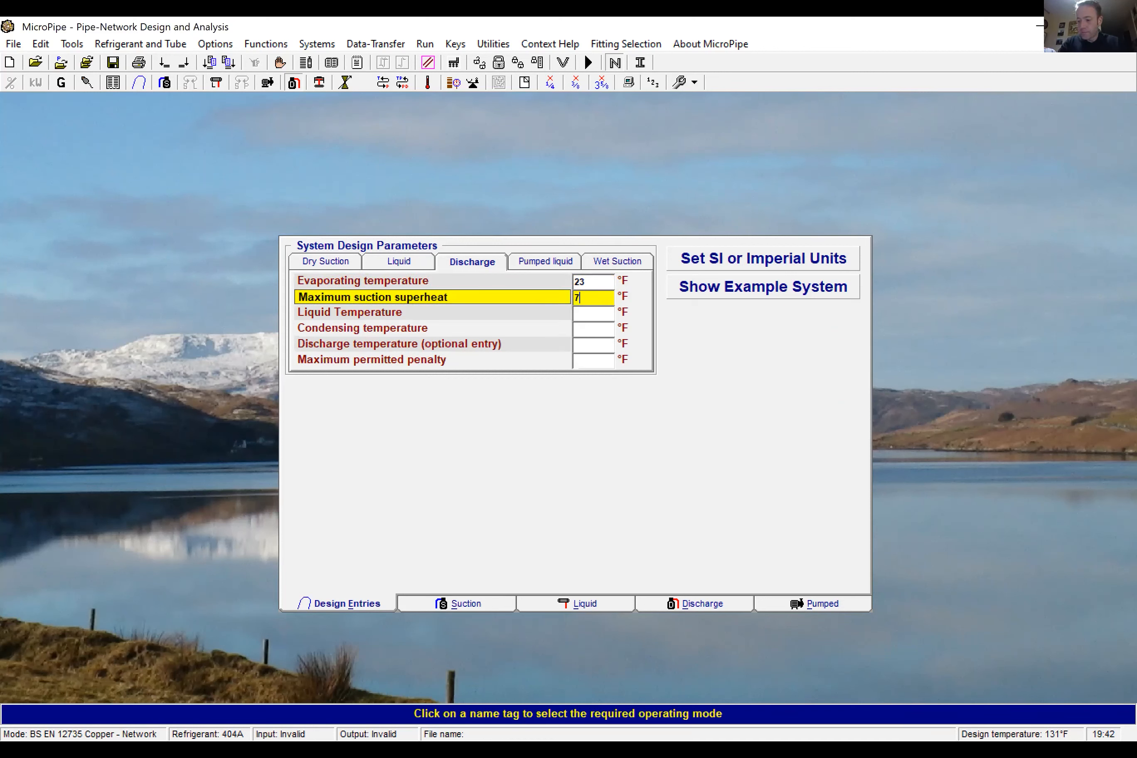
text(0)
key(Return)
text(41)
key(Return)
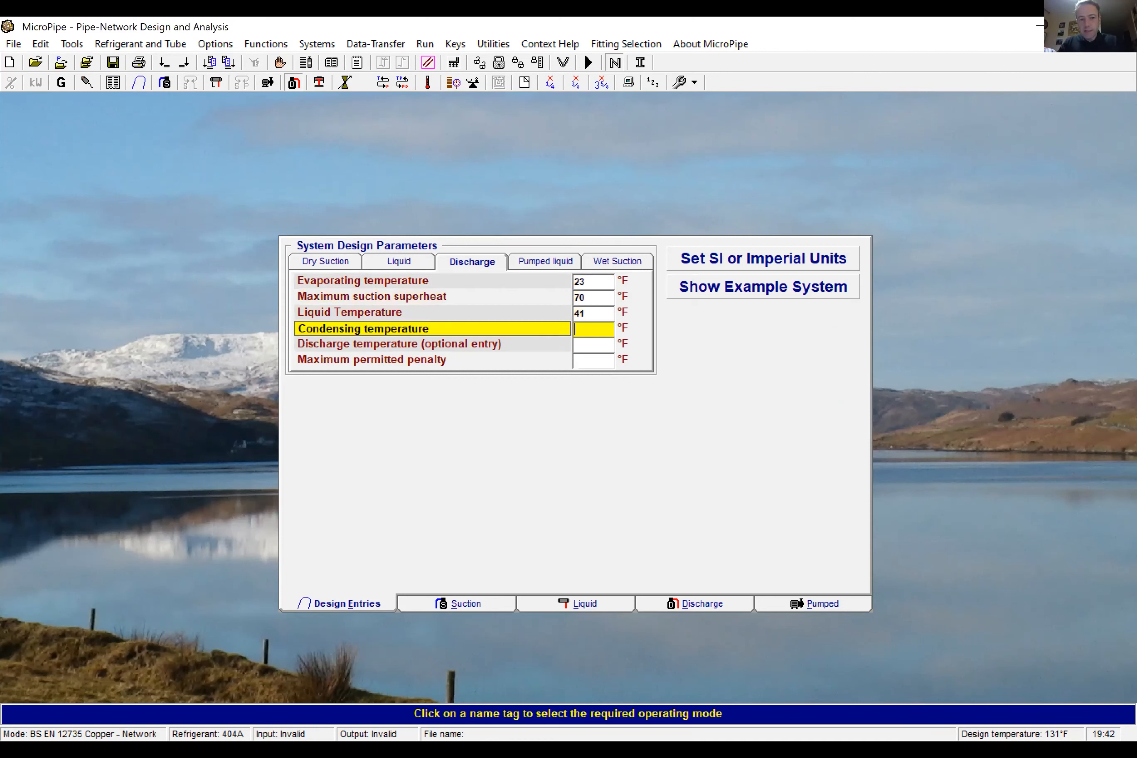
Step: Set the discharge condensing temperature to 51 °F, discharge temperature to 130 °F and maximum permitted penalty to 2 °F, and return to the discharge circuit details
text(51)
key(Return)
text(130)
key(Return)
text(2)
click(665, 609)
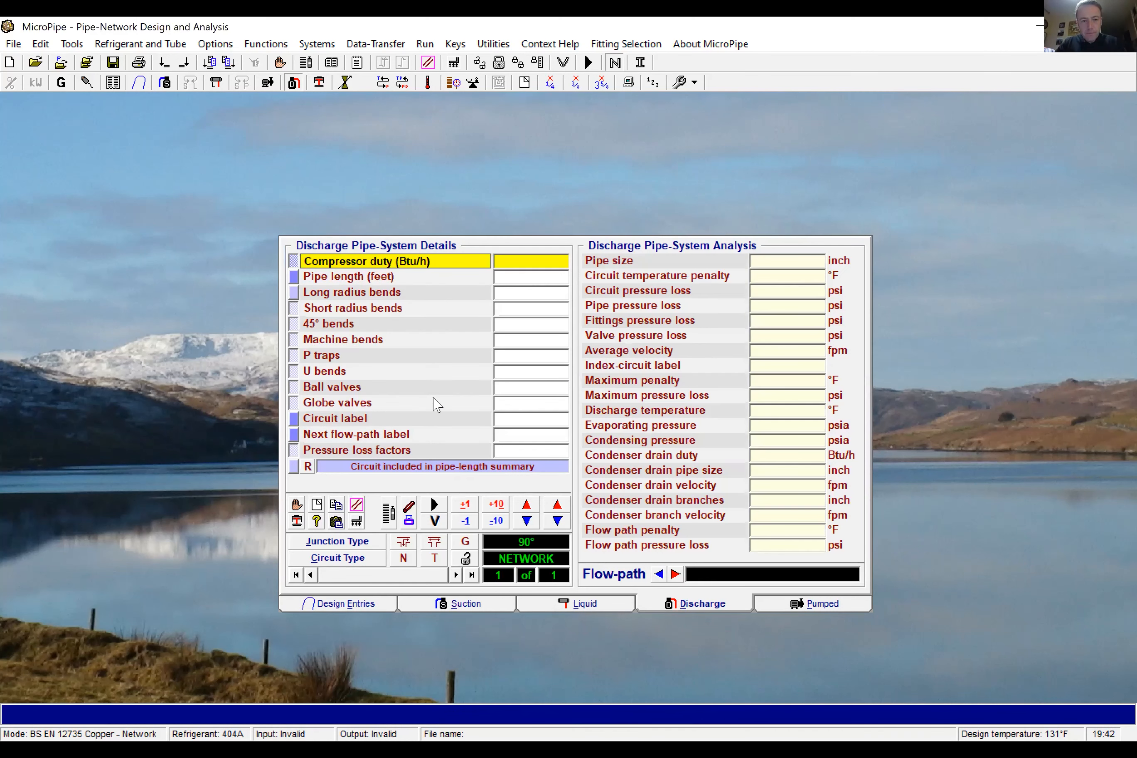
Step: Make the discharge circuit a terminal circuit with 187000 Btu/h compressor duty, 60 ft pipe length and 6 long radius bends
click(436, 560)
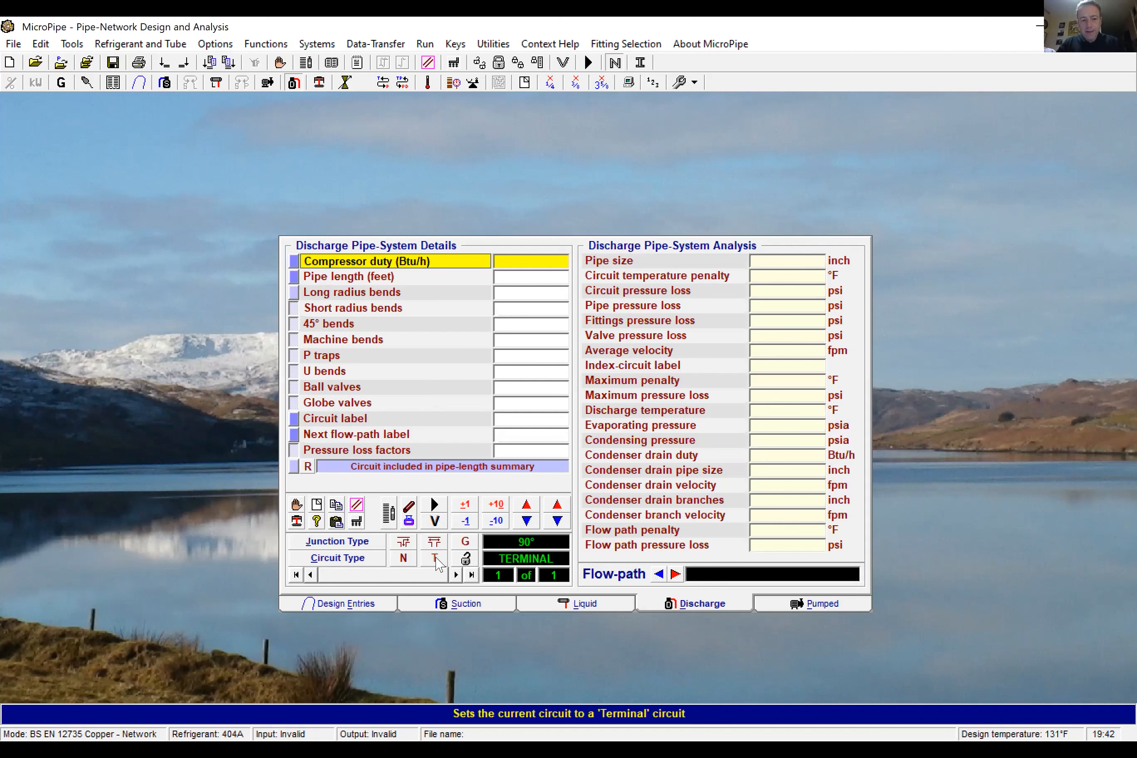
text(187000)
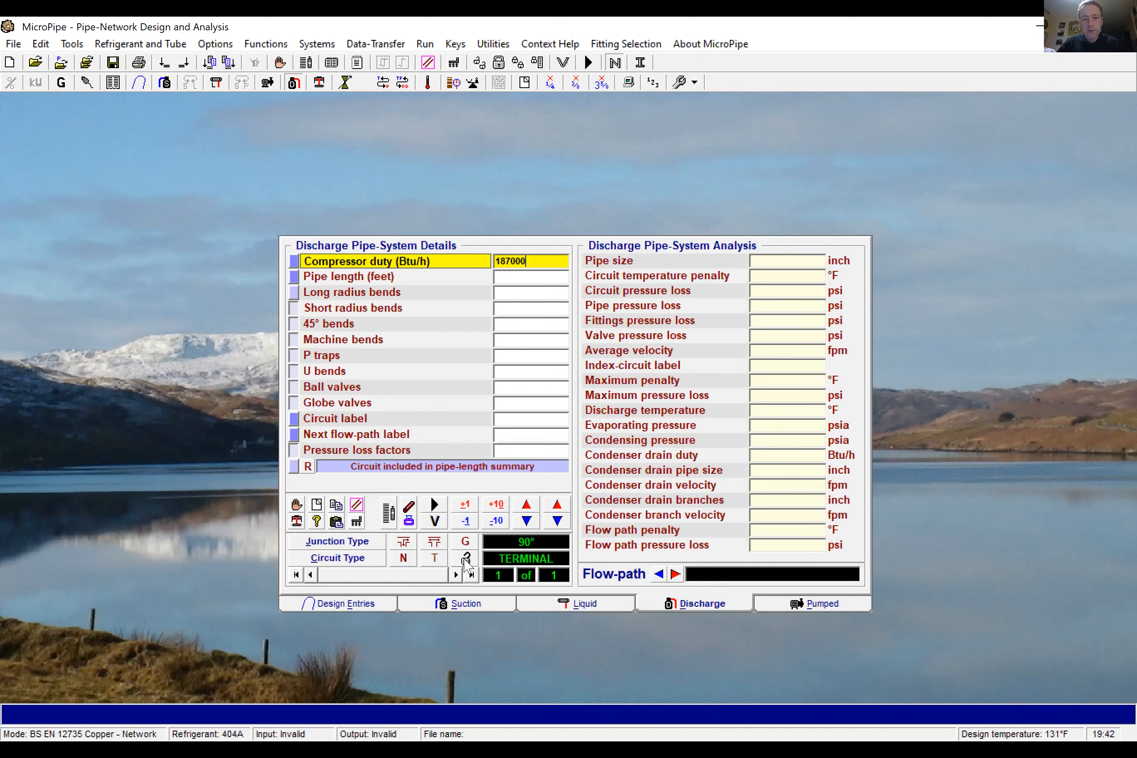
key(Return)
text(60)
key(Return)
text(6)
key(Return)
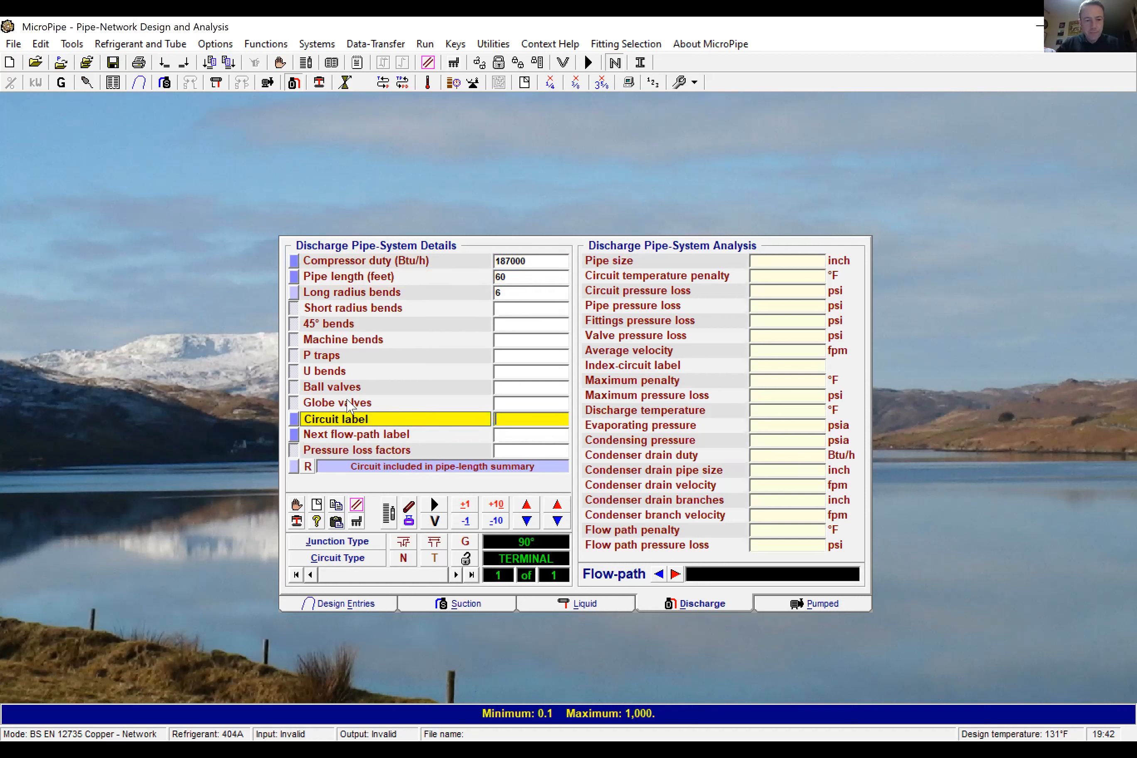
Step: Give the discharge circuit 1 ball valve and circuit label 1, and run the pipe-sizing analysis
click(516, 404)
text(1)
key(BackSpace)
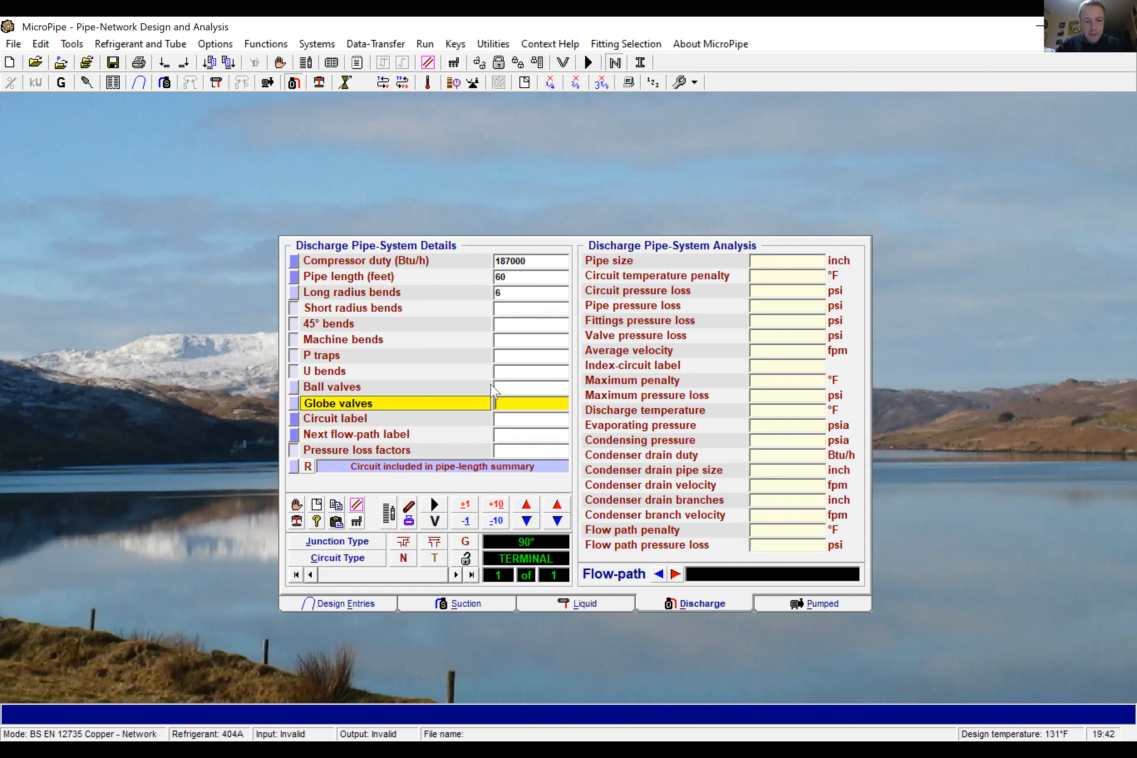
click(528, 388)
text(1)
key(Return)
text(1)
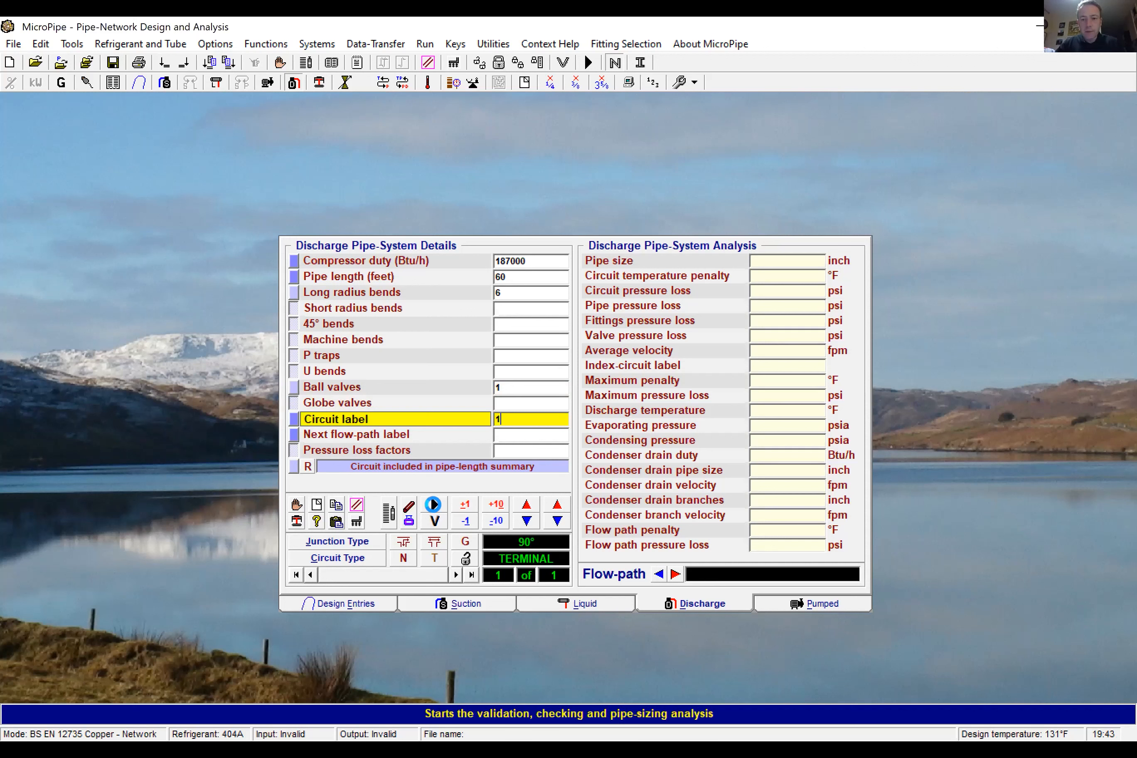
click(433, 504)
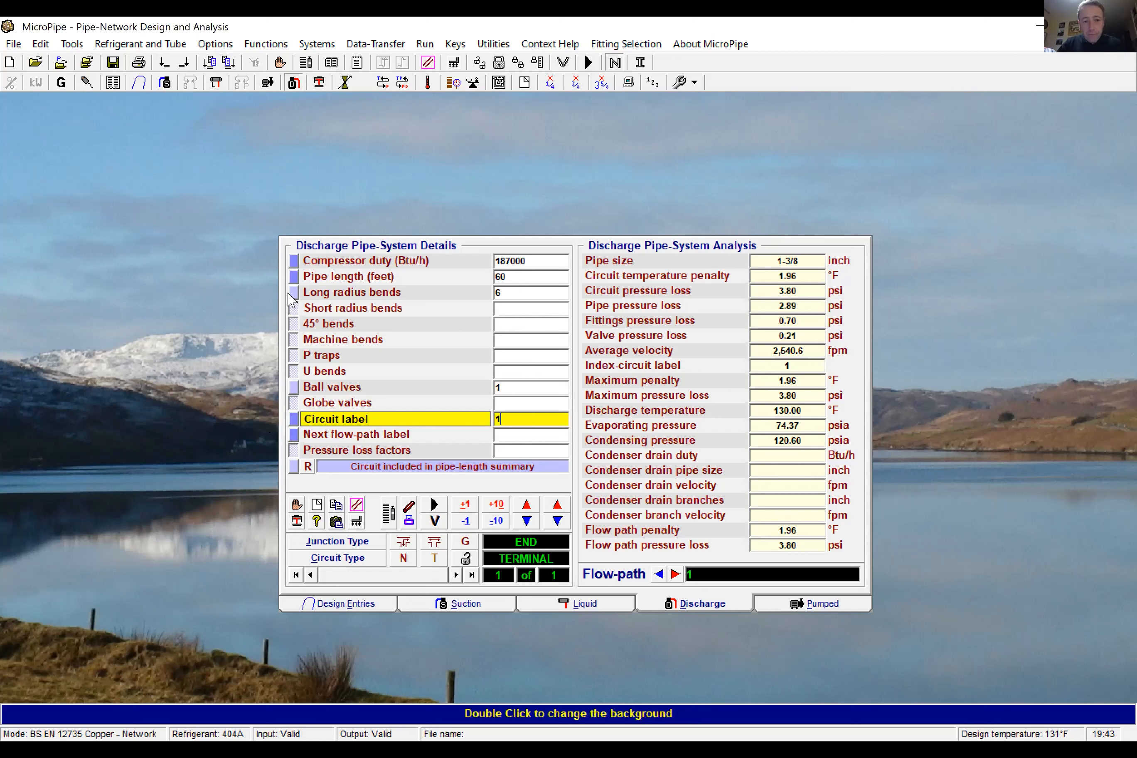
Step: Enter a main condenser liquid drain of 187000 Btu/h duty, 60 ft pipe length, 4 long radius bends and 1 ball valve
click(319, 83)
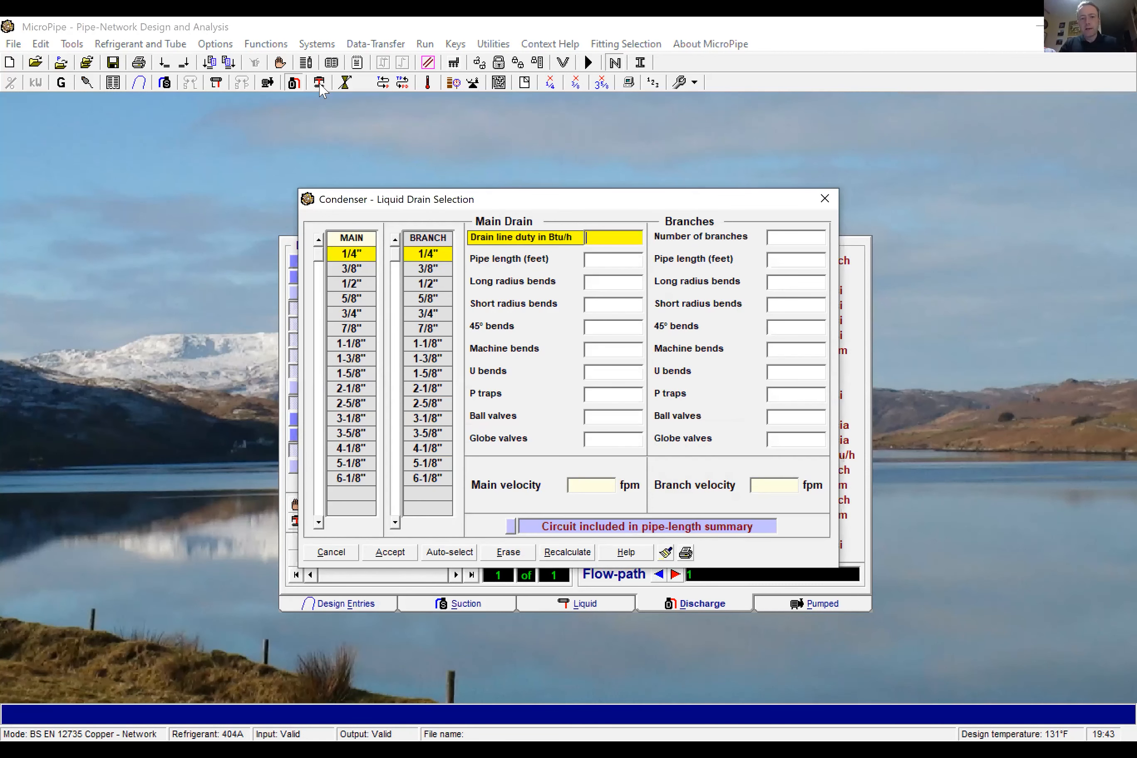
text(187)
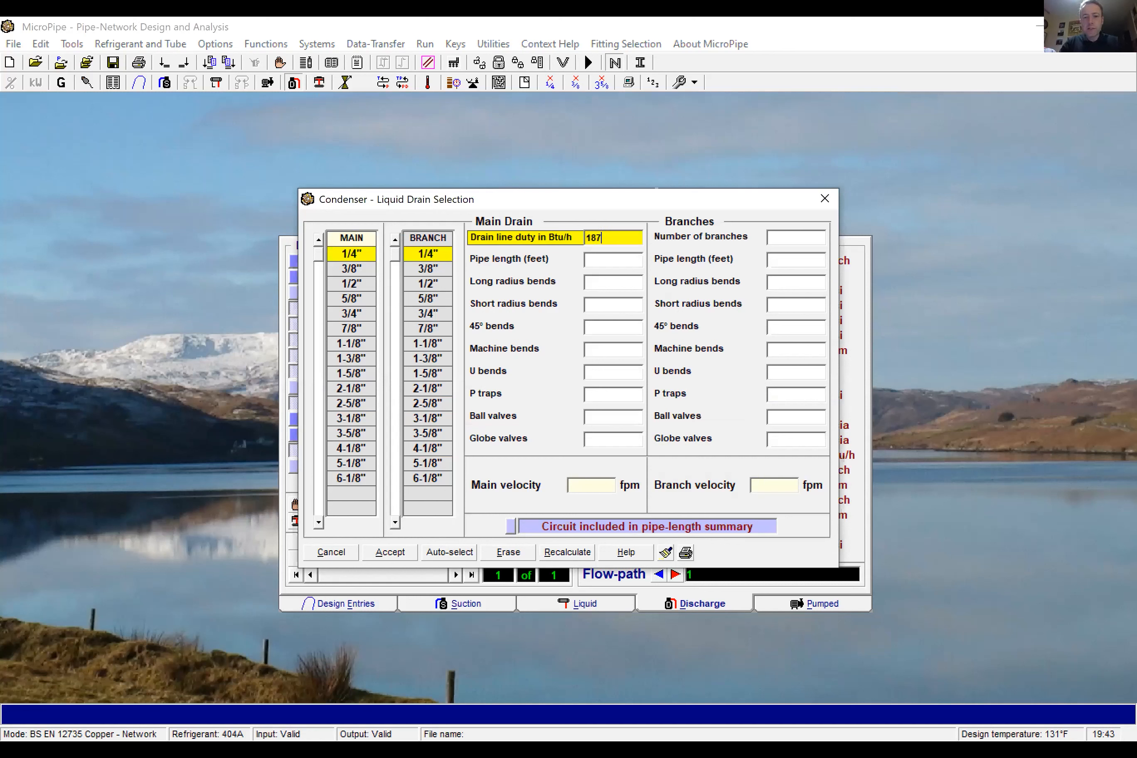
text(000)
key(Tab)
text(60)
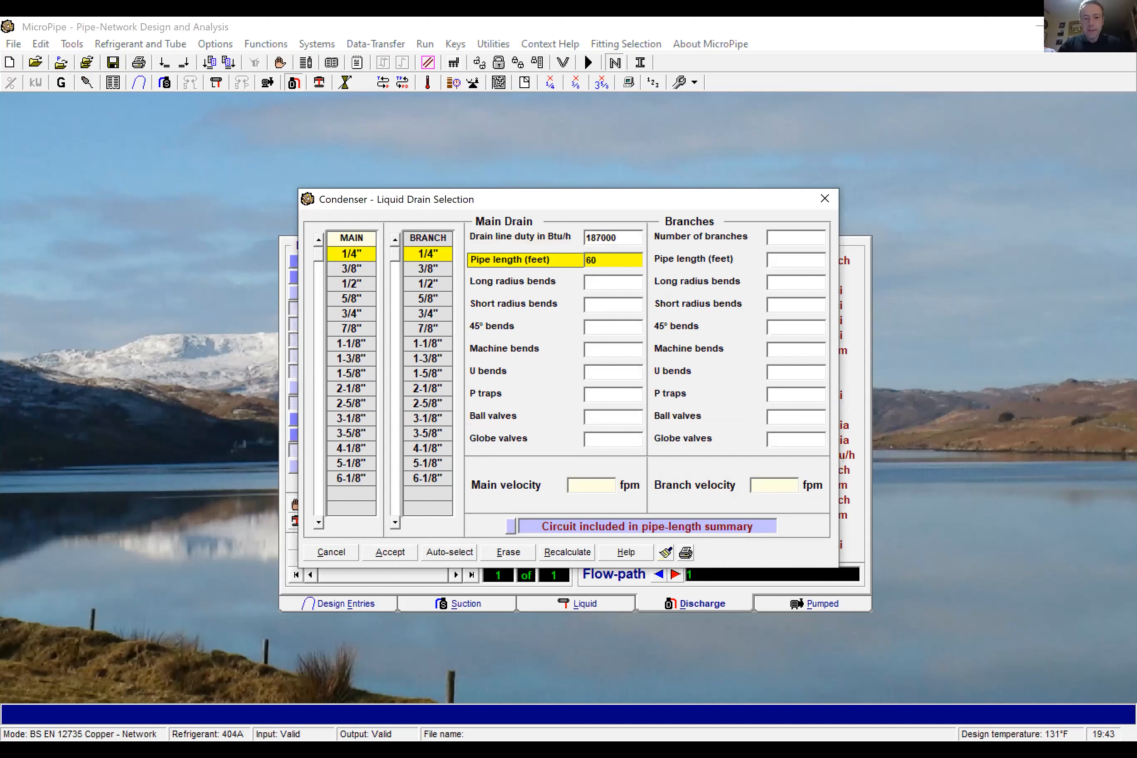
key(Tab)
text(4)
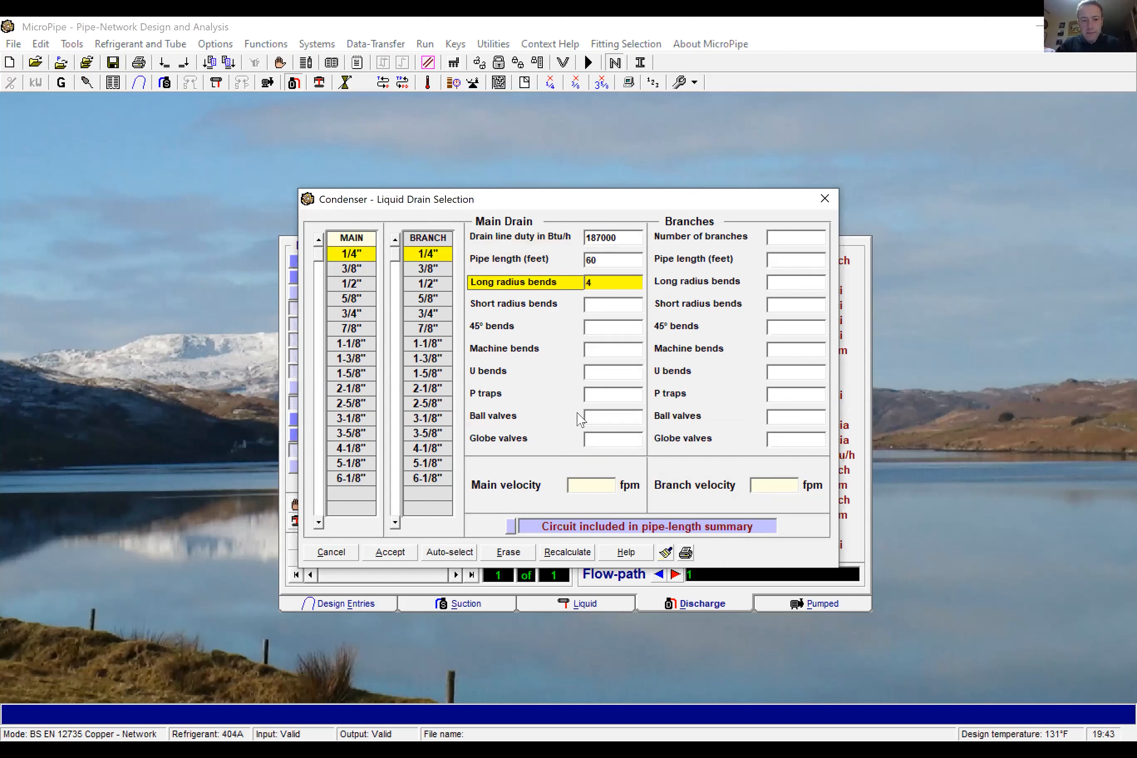
click(607, 418)
text(1)
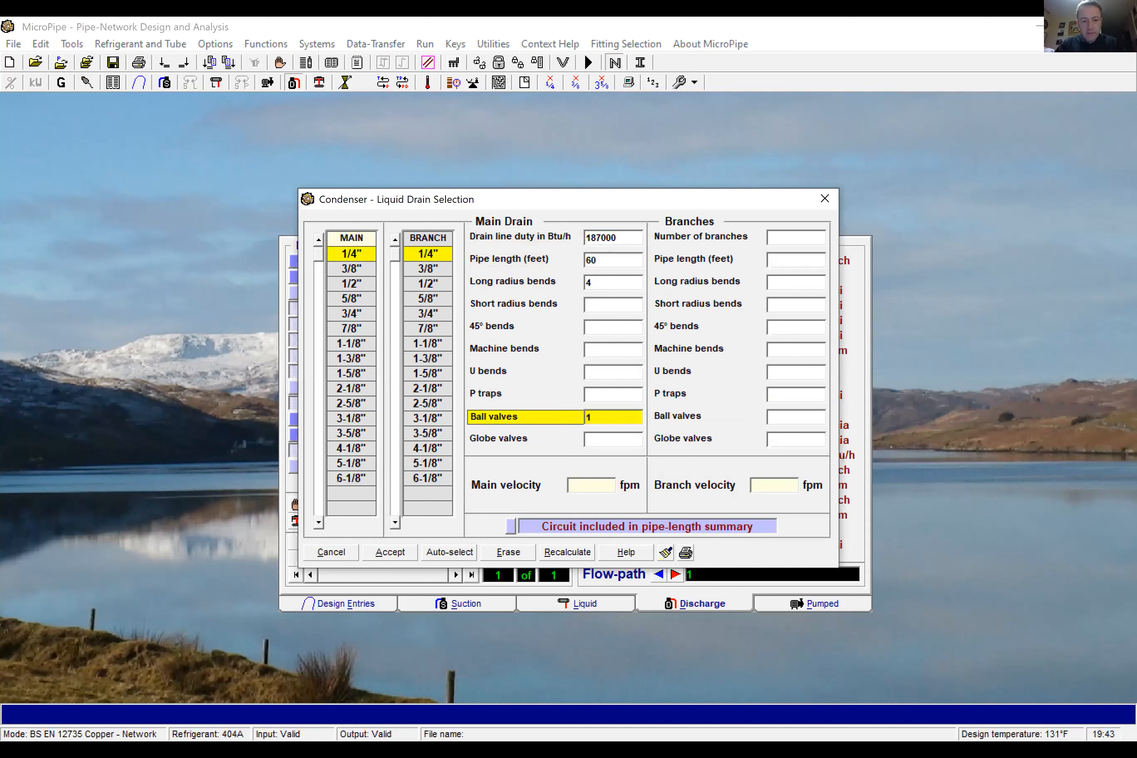
Step: Compare the auto-selected and 3/4" sizes for the main condenser drain, and accept it at 7/8"
click(456, 556)
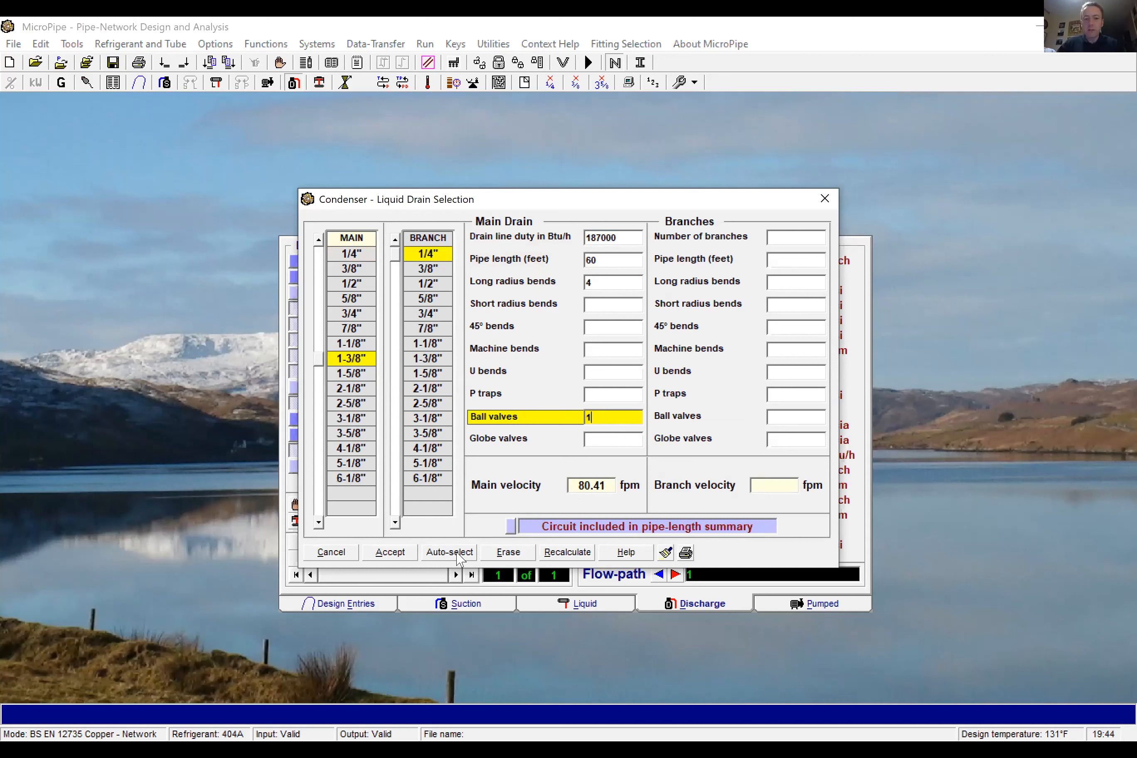
click(353, 319)
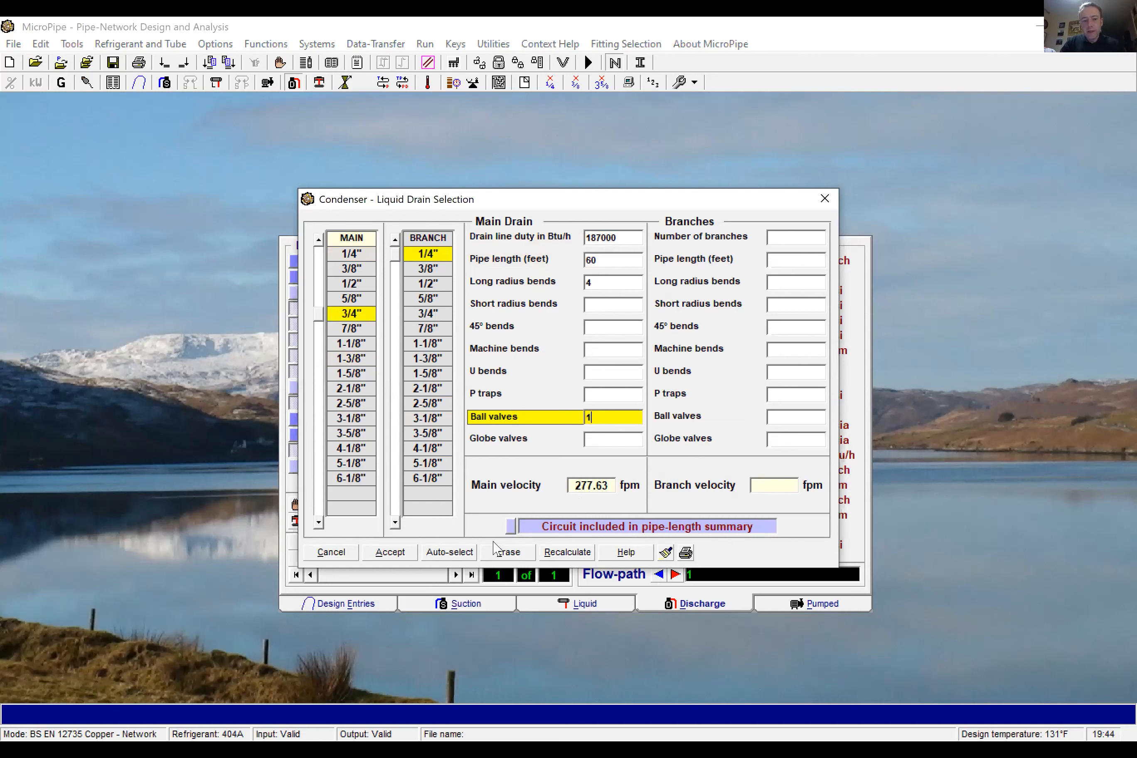
click(448, 556)
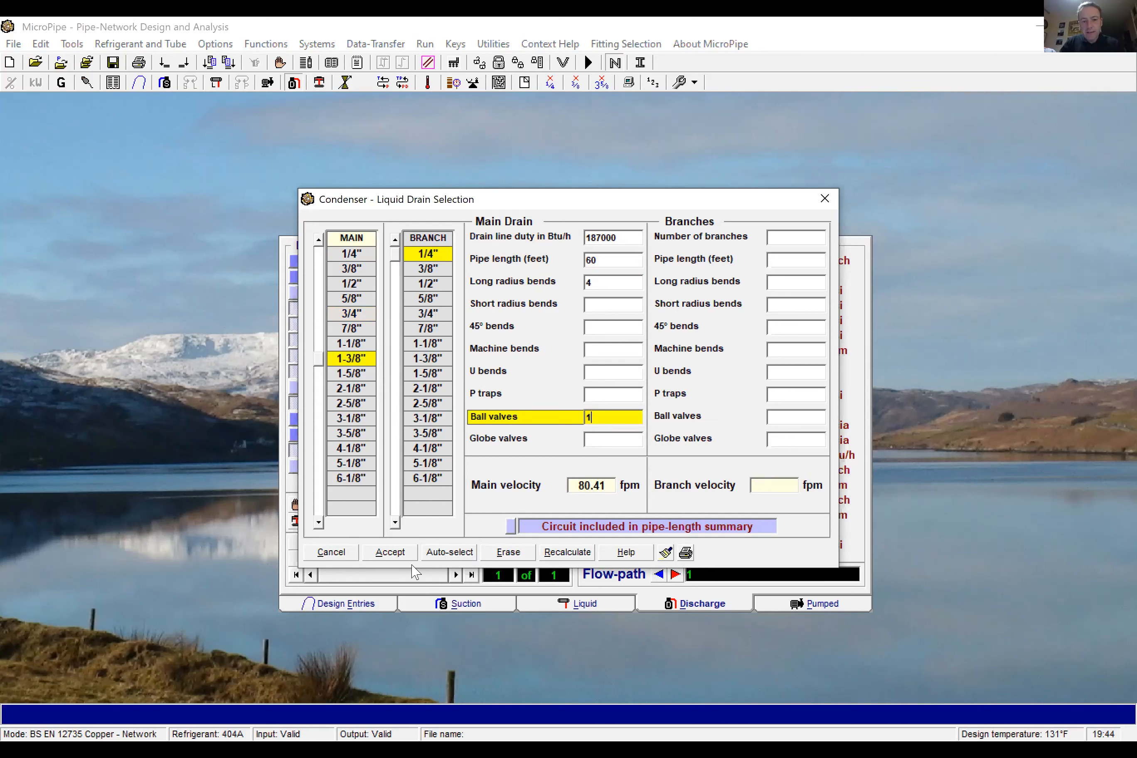
click(357, 331)
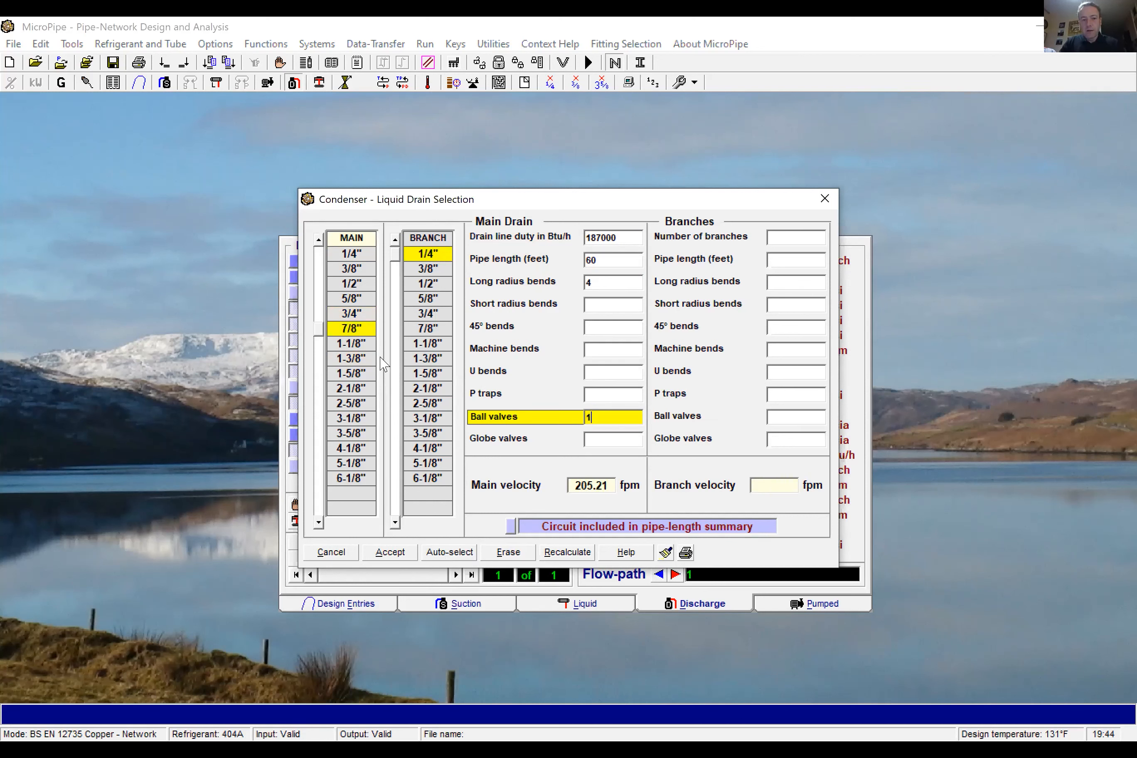
click(392, 553)
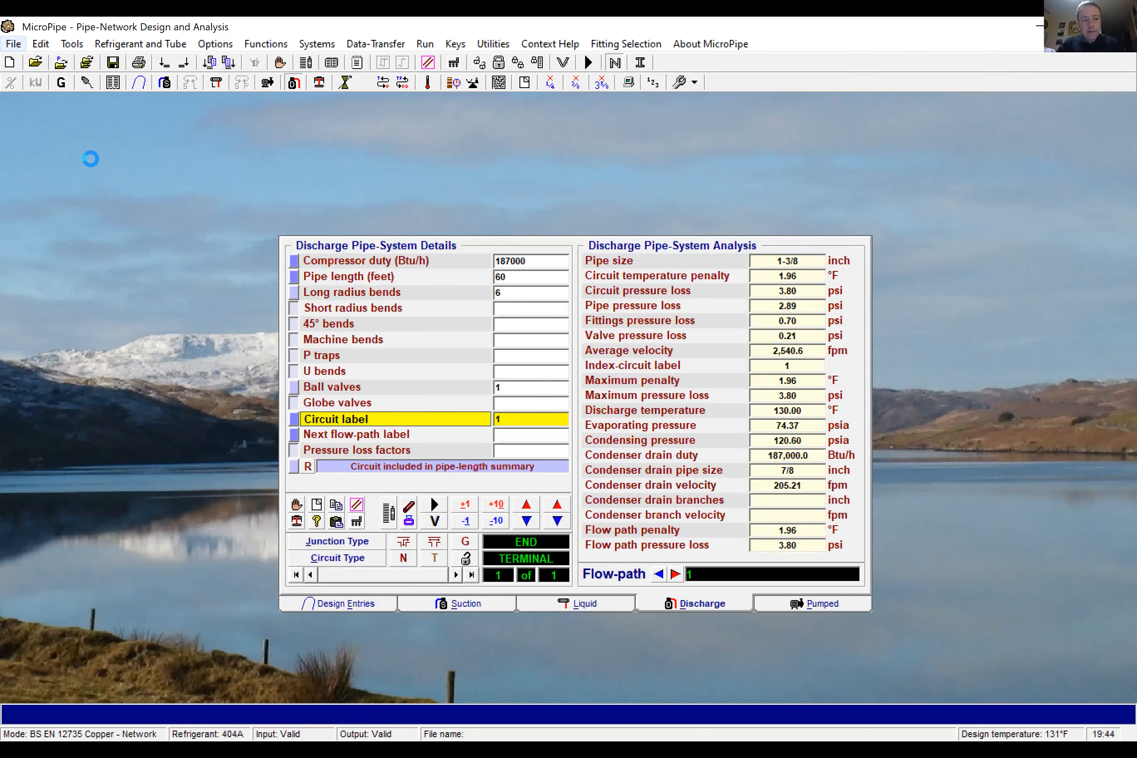
Step: Enter Discharge & Drain as the project name in the project references of the discharge system
click(90, 158)
click(618, 442)
text(Discharge)
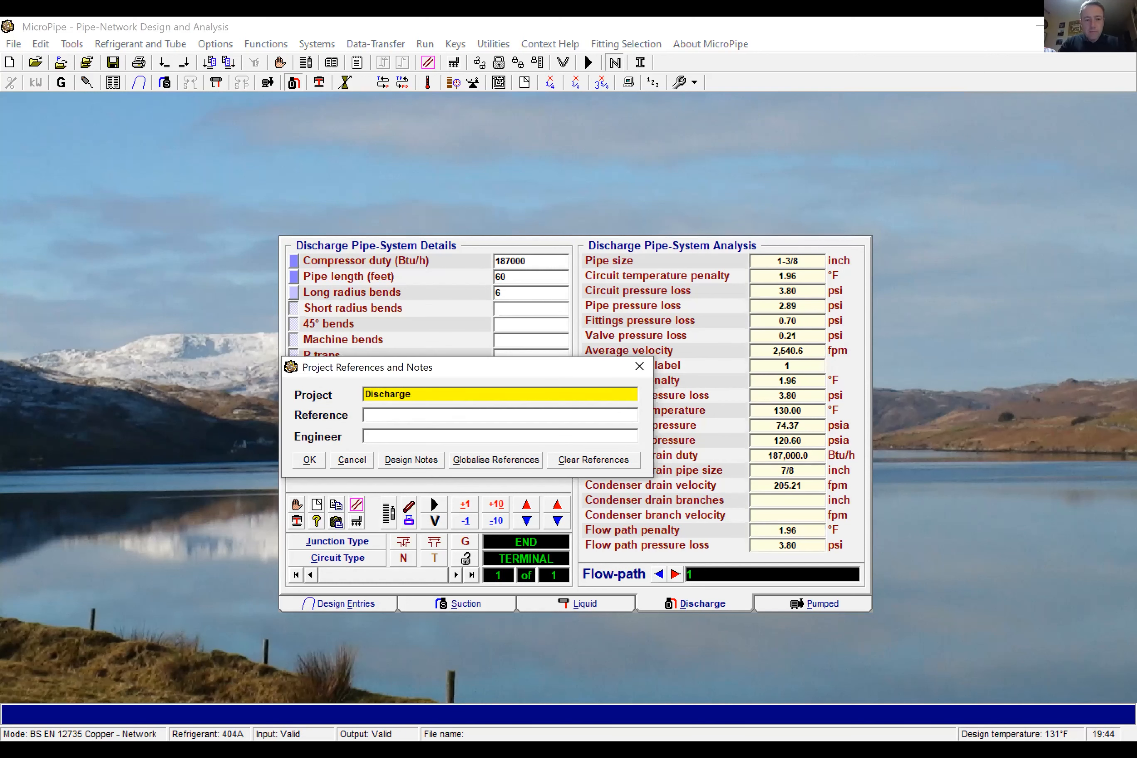
text( & Drain)
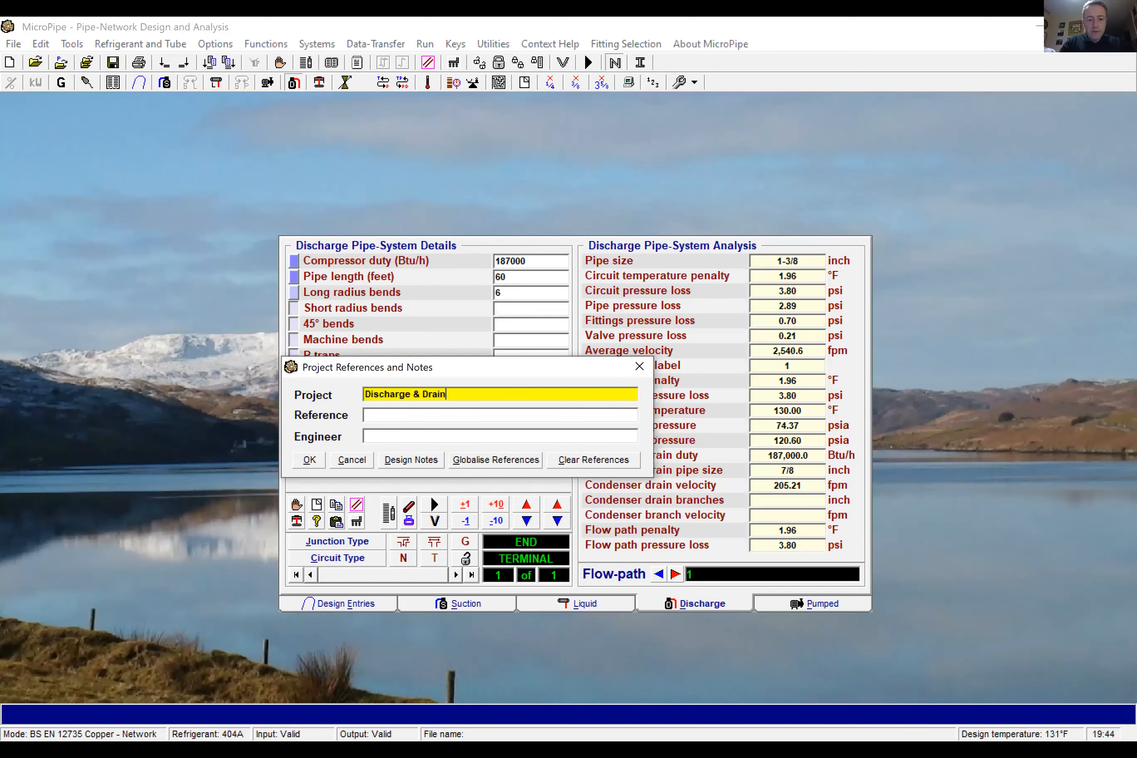
click(309, 461)
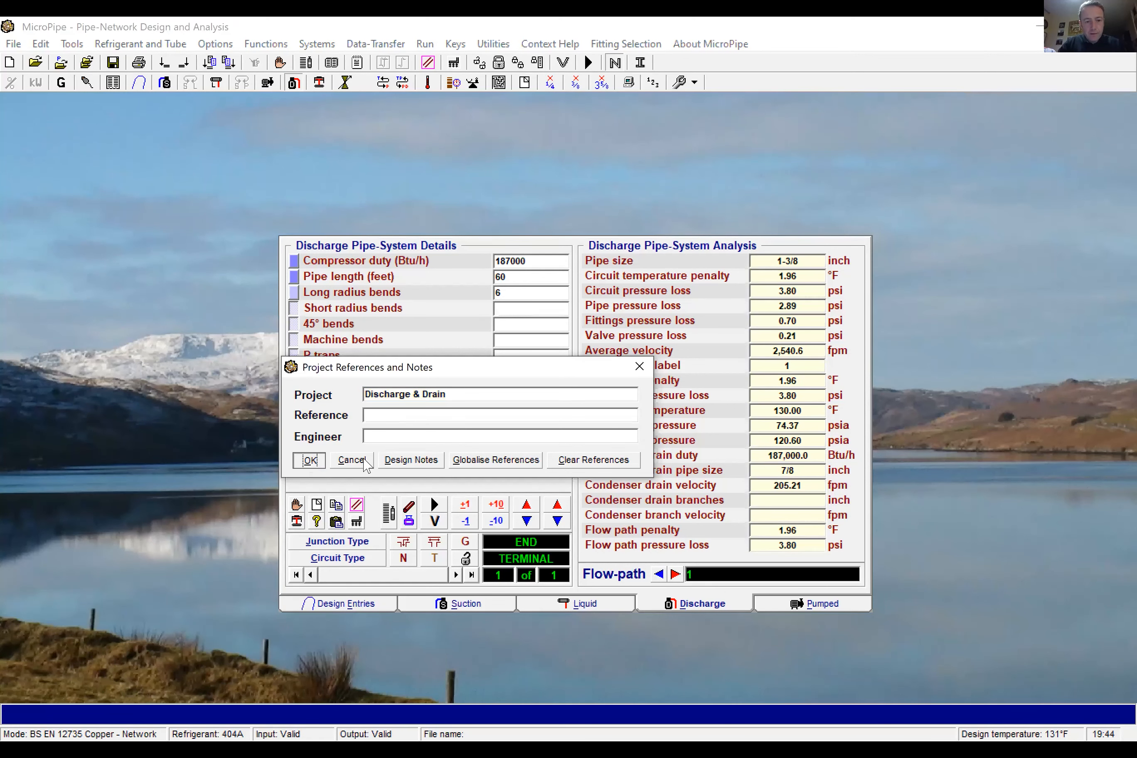
Step: Save the discharge project file as Discharge & Drain
text(Disch)
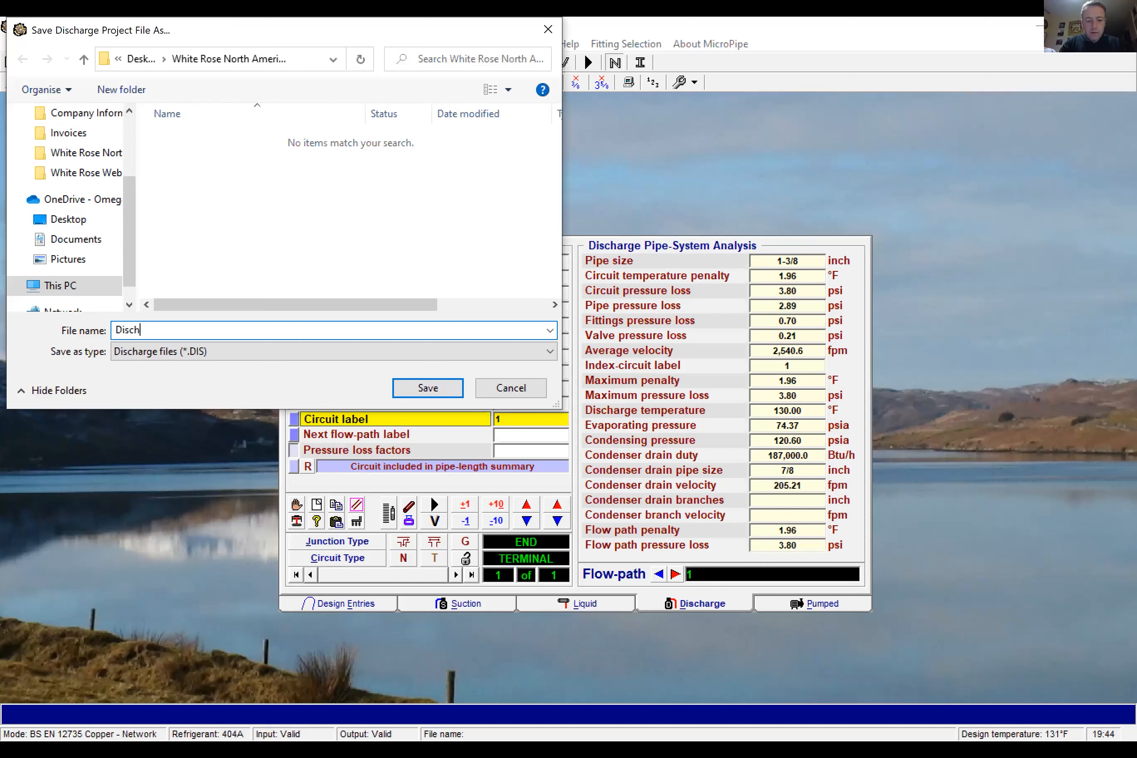
text(arge & Drain)
click(459, 389)
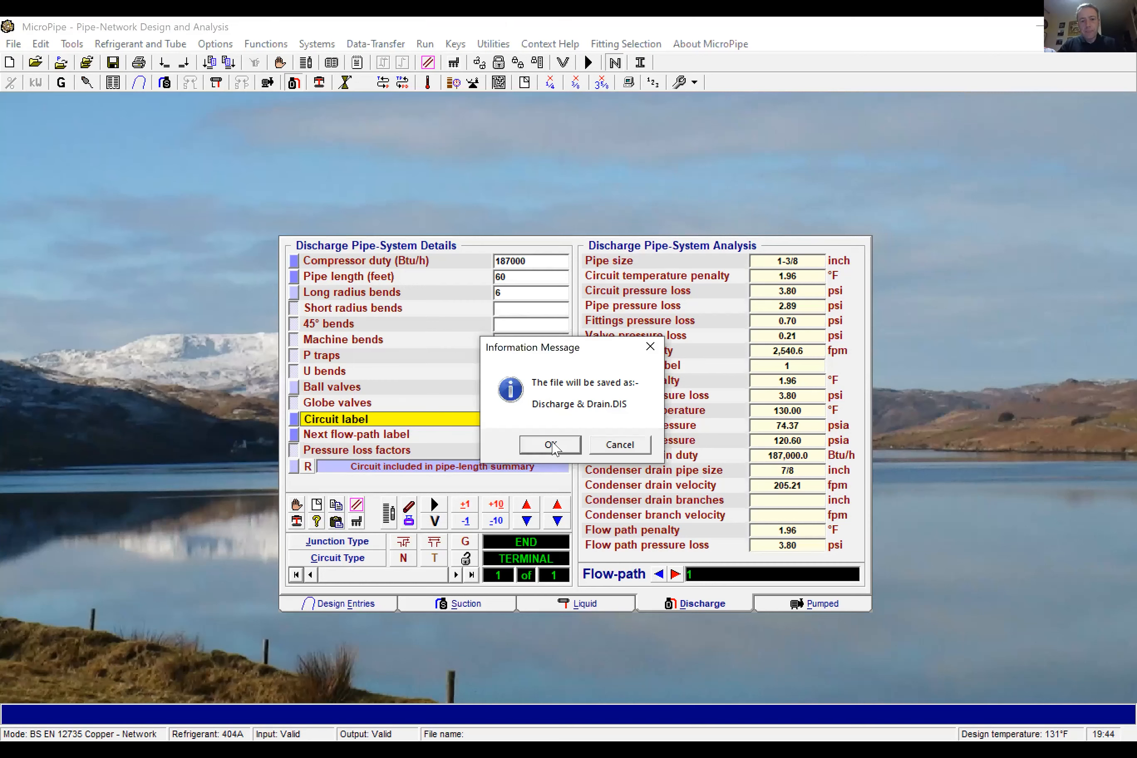
click(551, 445)
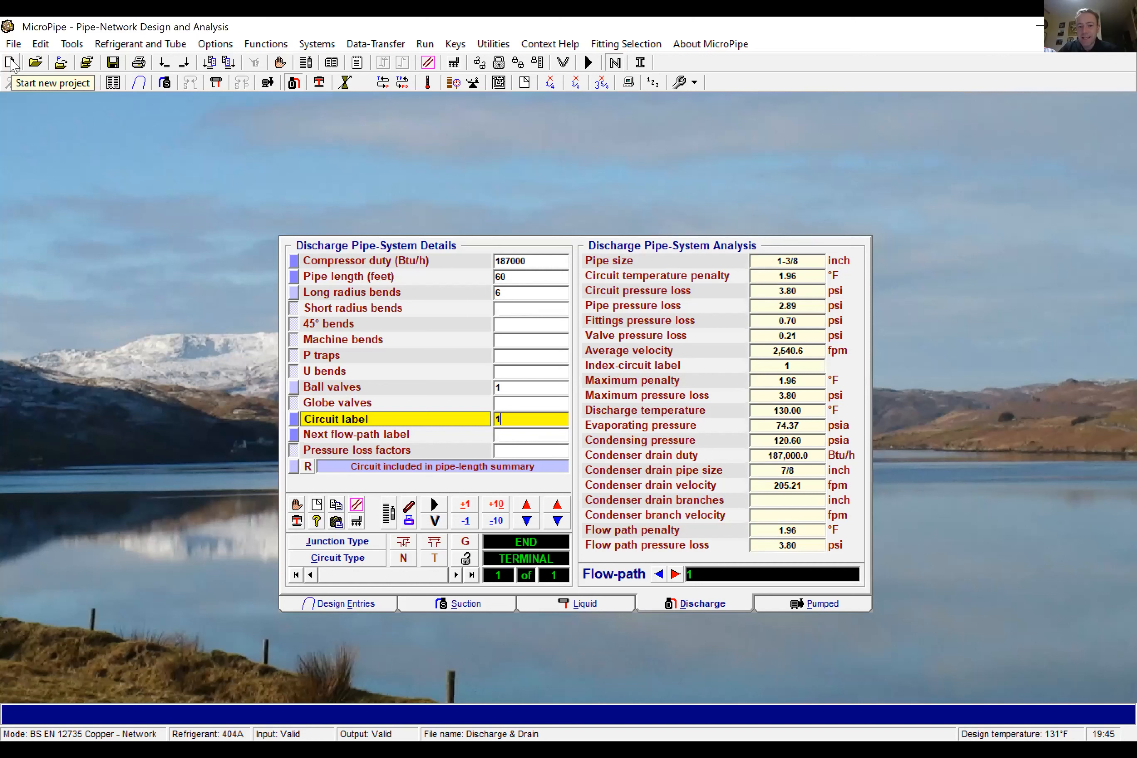
Step: Switch to the suction system and start a new project there, discarding its existing circuit data
click(445, 605)
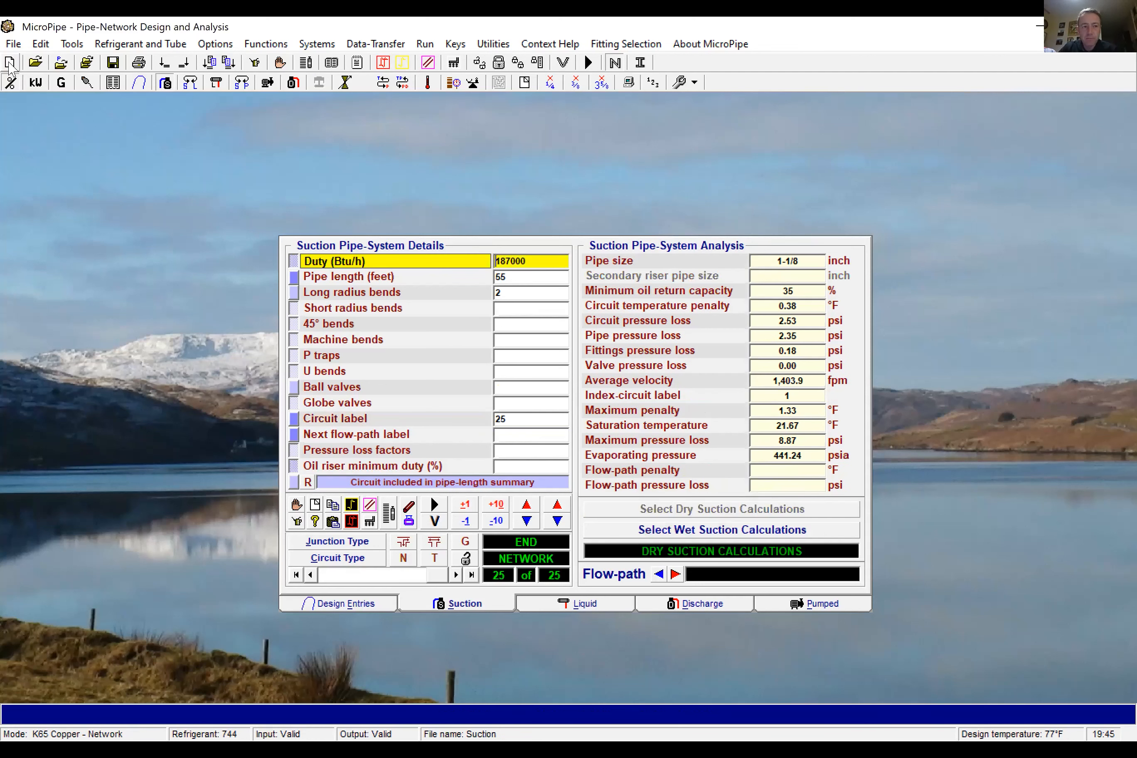
click(10, 64)
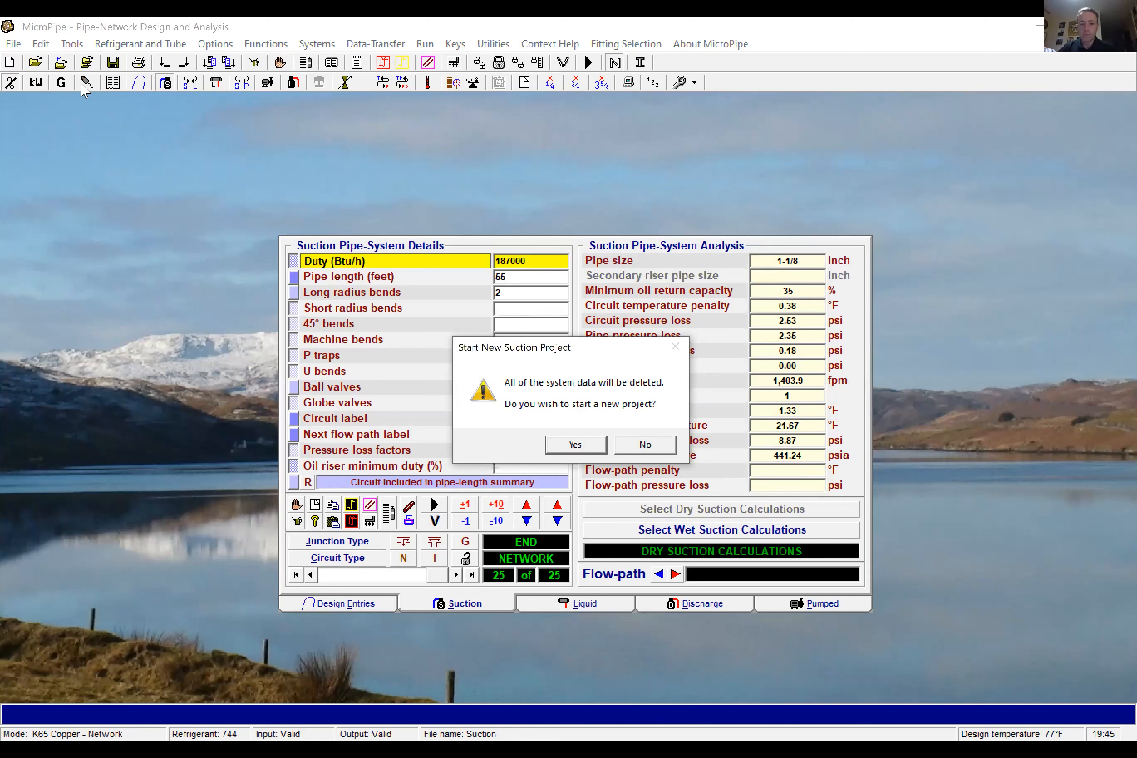
click(578, 448)
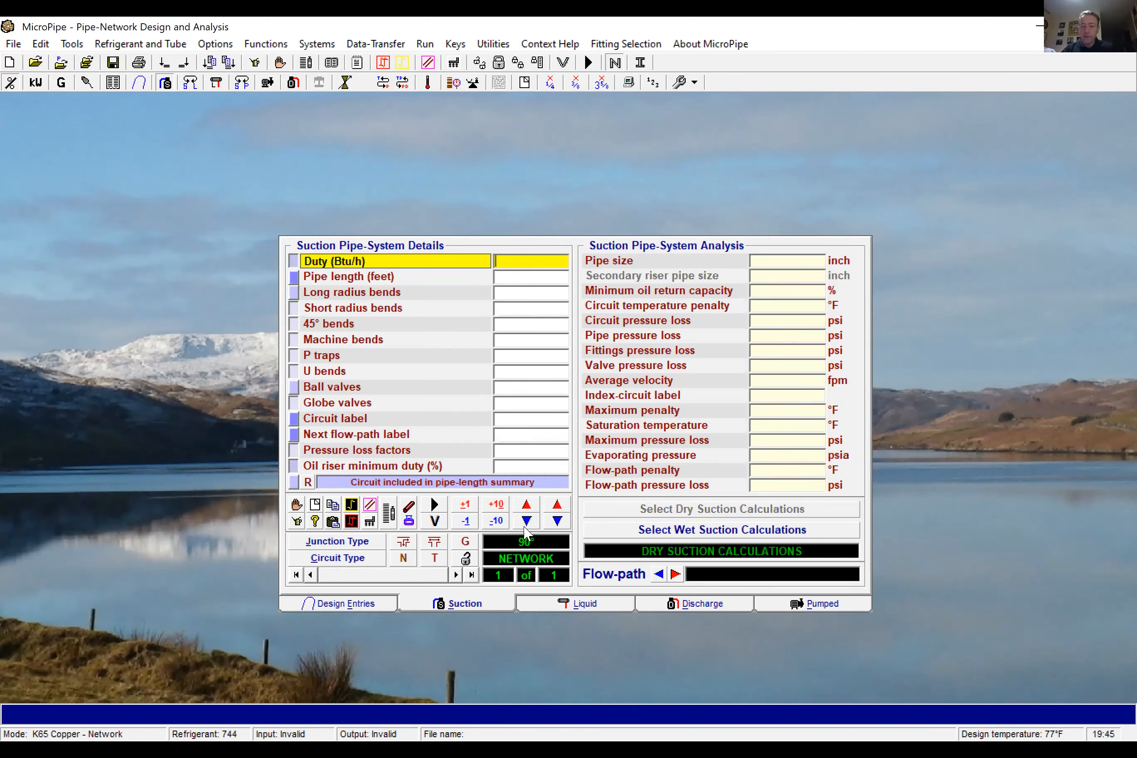
Step: Extend the empty suction system to 140 circuits in blocks of ten, and delete one block of 10 circuits
click(504, 509)
click(504, 509)
click(504, 509)
click(504, 509)
click(505, 509)
click(505, 509)
click(504, 509)
click(504, 509)
click(504, 509)
click(504, 509)
click(504, 508)
click(505, 509)
click(504, 509)
click(505, 509)
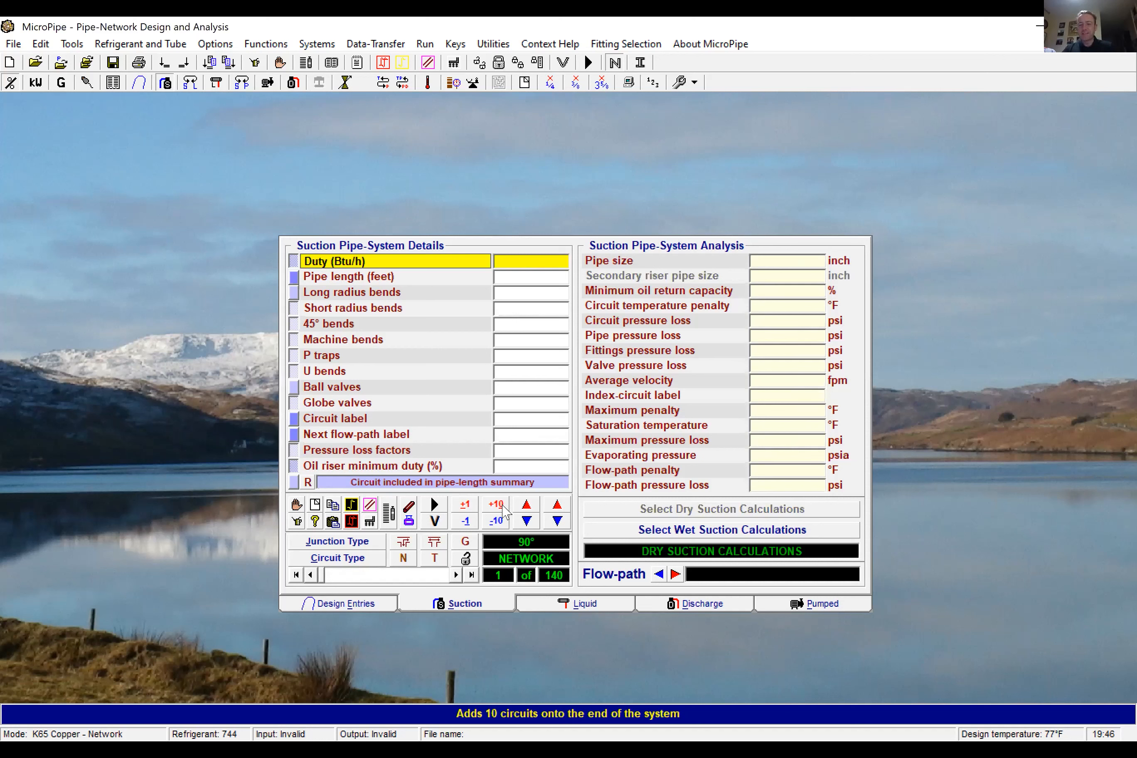
click(505, 526)
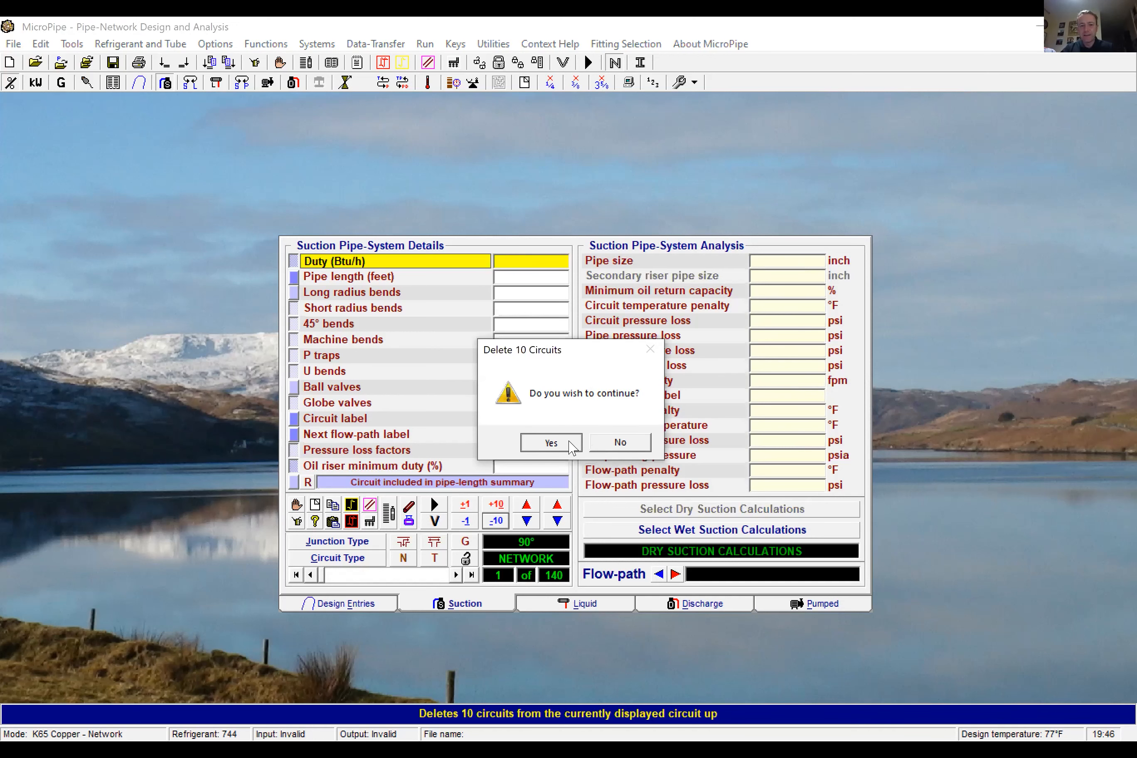
click(568, 443)
Step: Review the dry suction design parameters, including evaporating temperature and maximum permitted penalty, and return to the suction circuit details
click(374, 612)
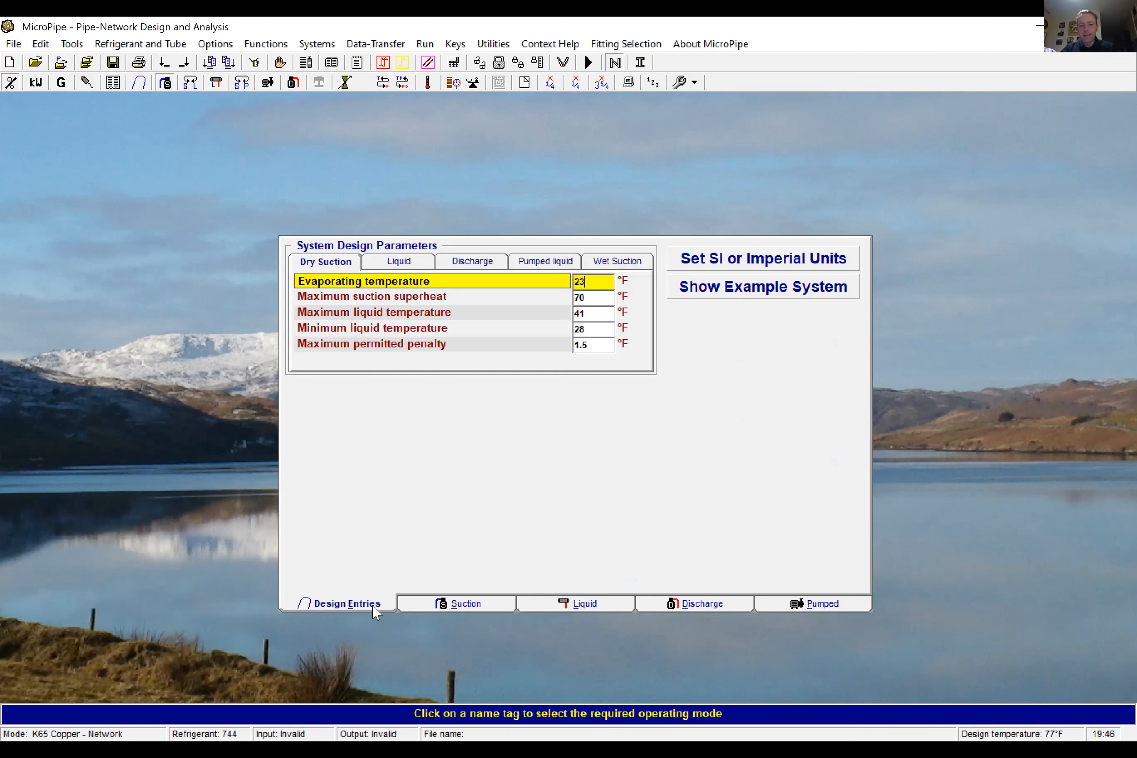
mouse_move(607, 318)
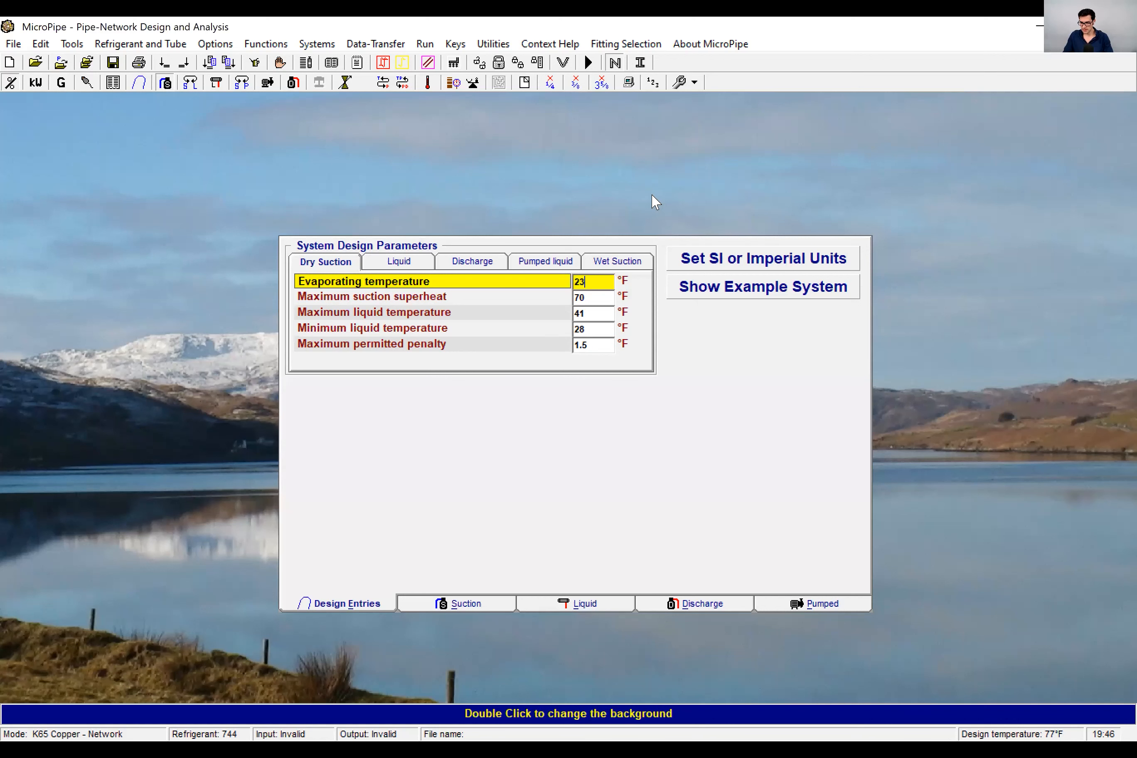
click(495, 607)
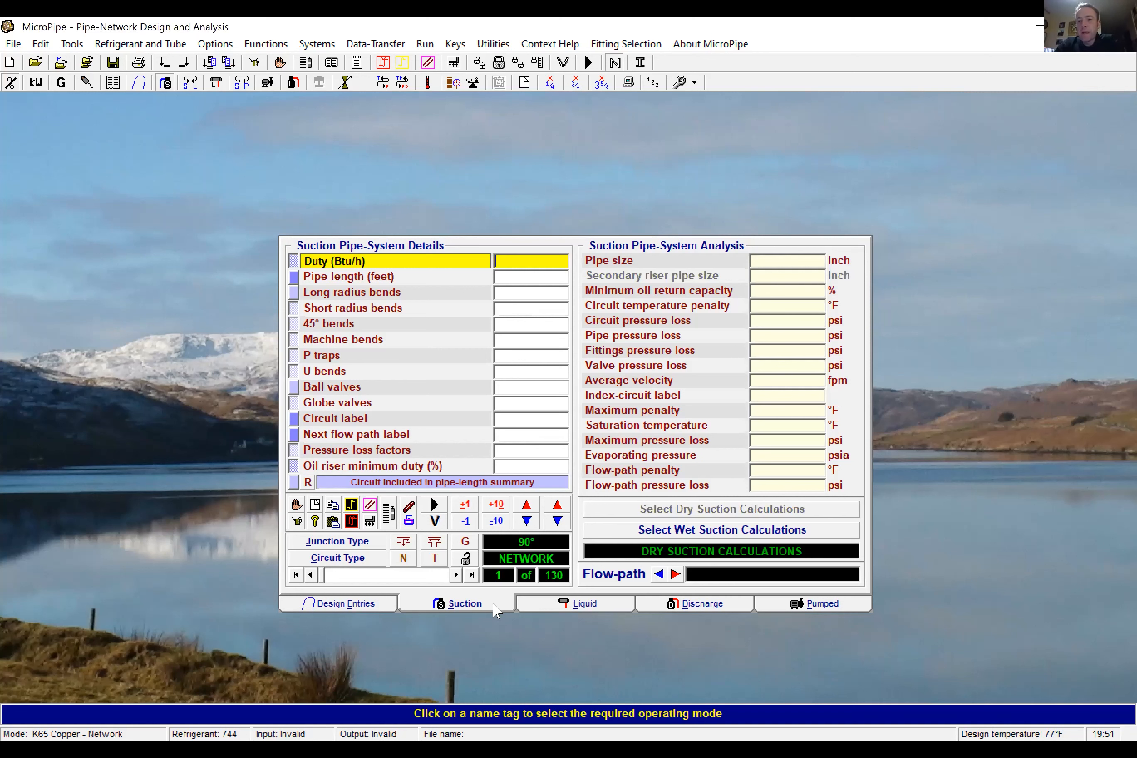
click(384, 609)
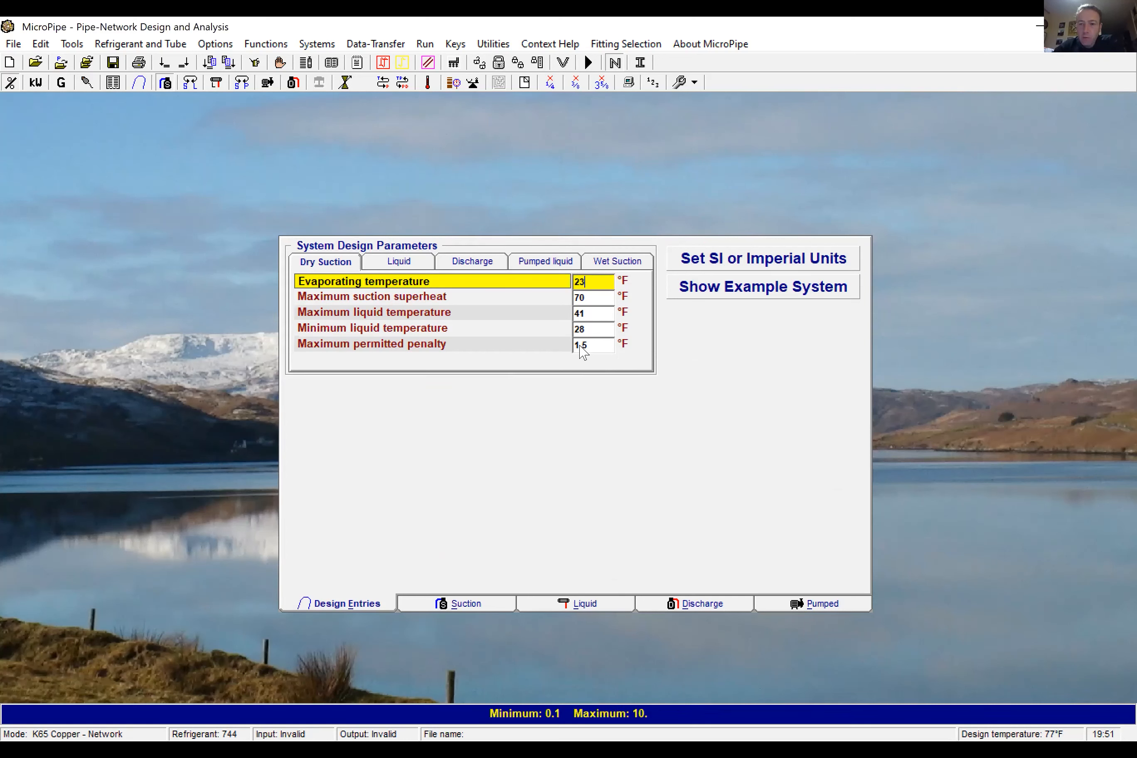
click(481, 611)
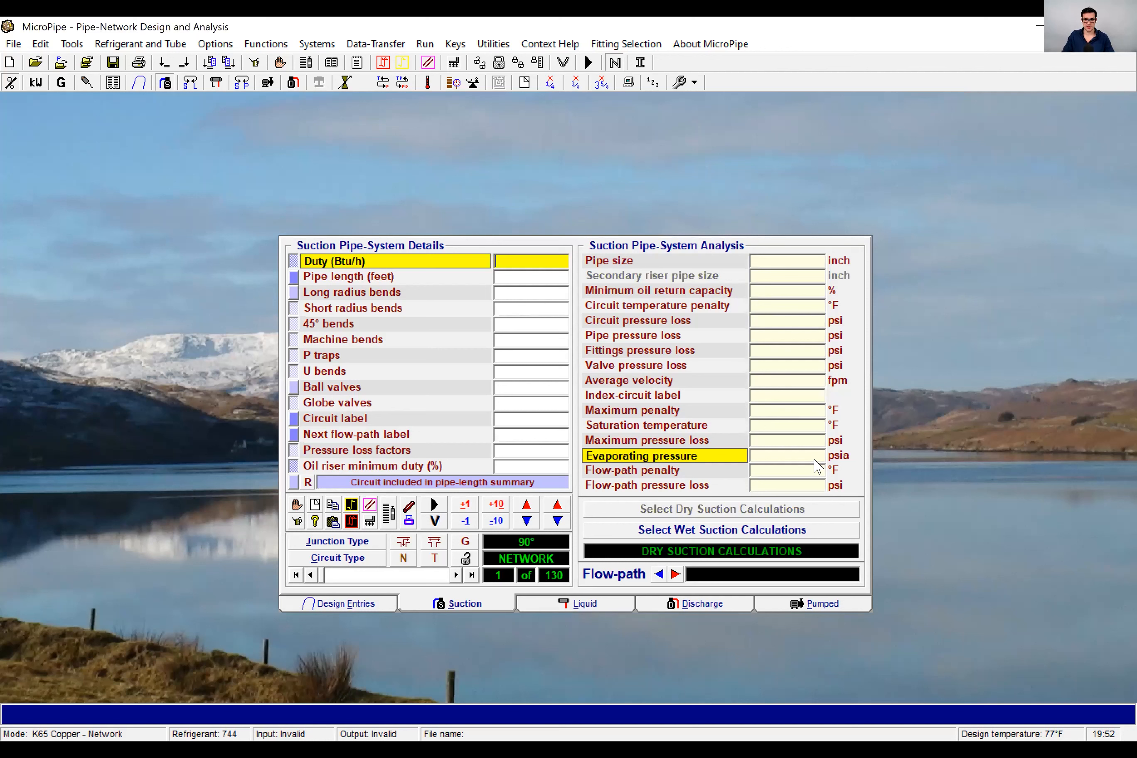
key(alt+Tab)
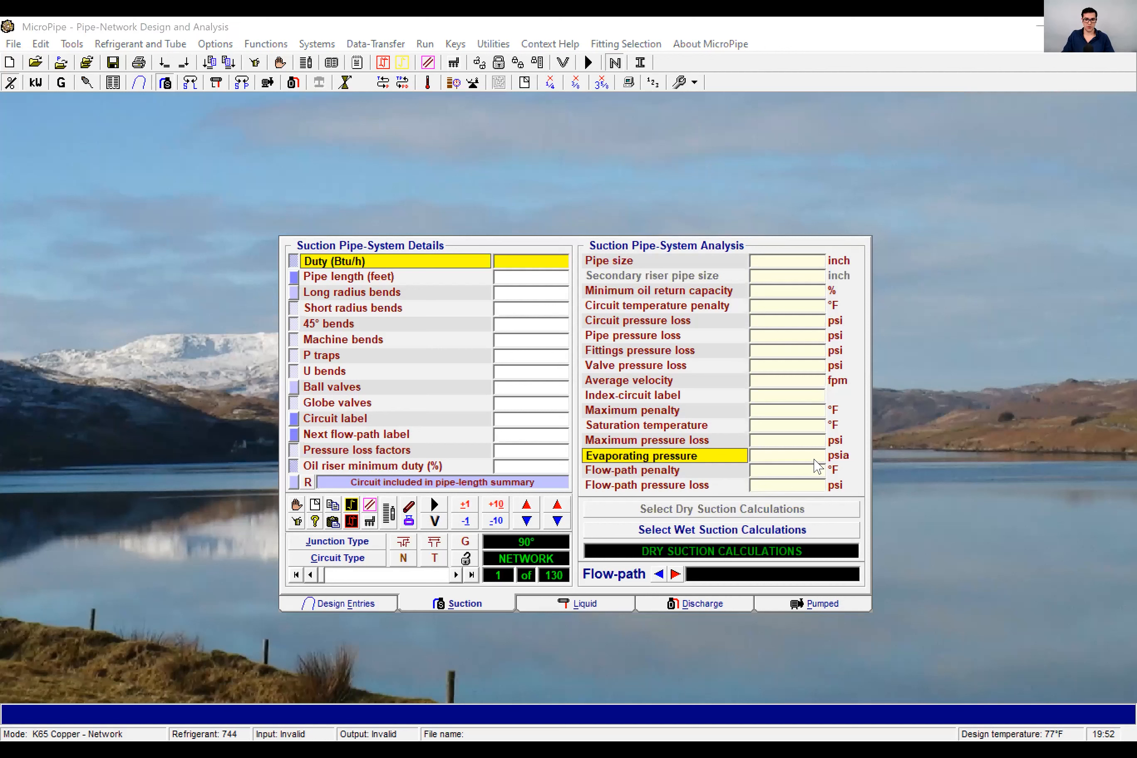